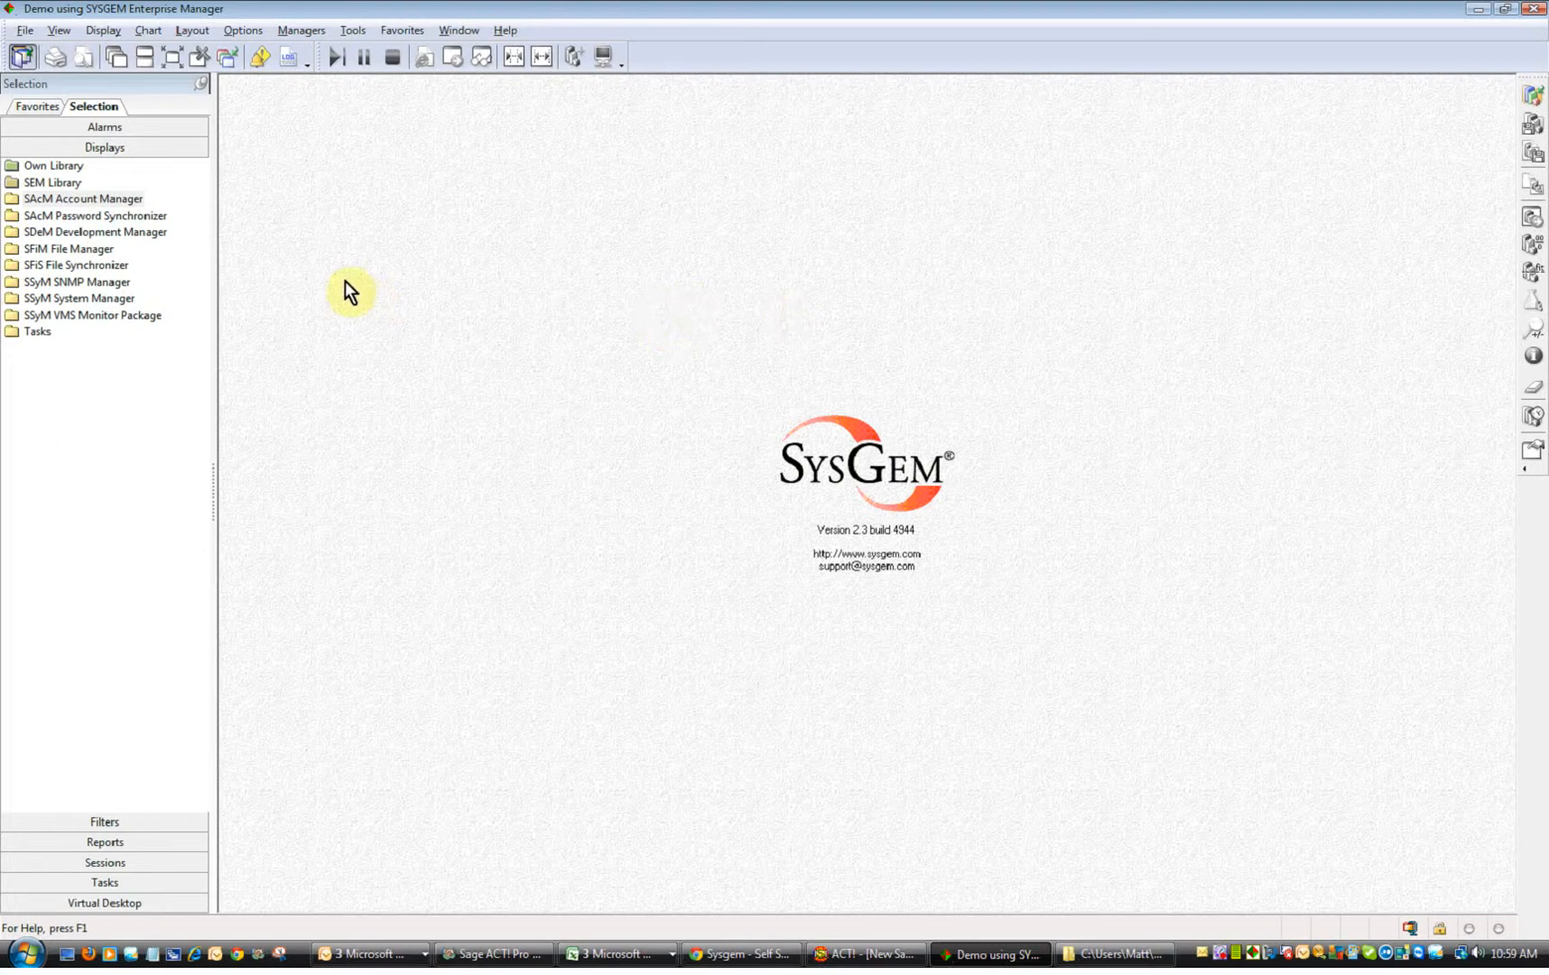
# Open the Enterprise Accounts display of SAcM Account Manager and list the user accounts on the Local and NDCServer3 agents
pyautogui.doubleClick(14, 202)
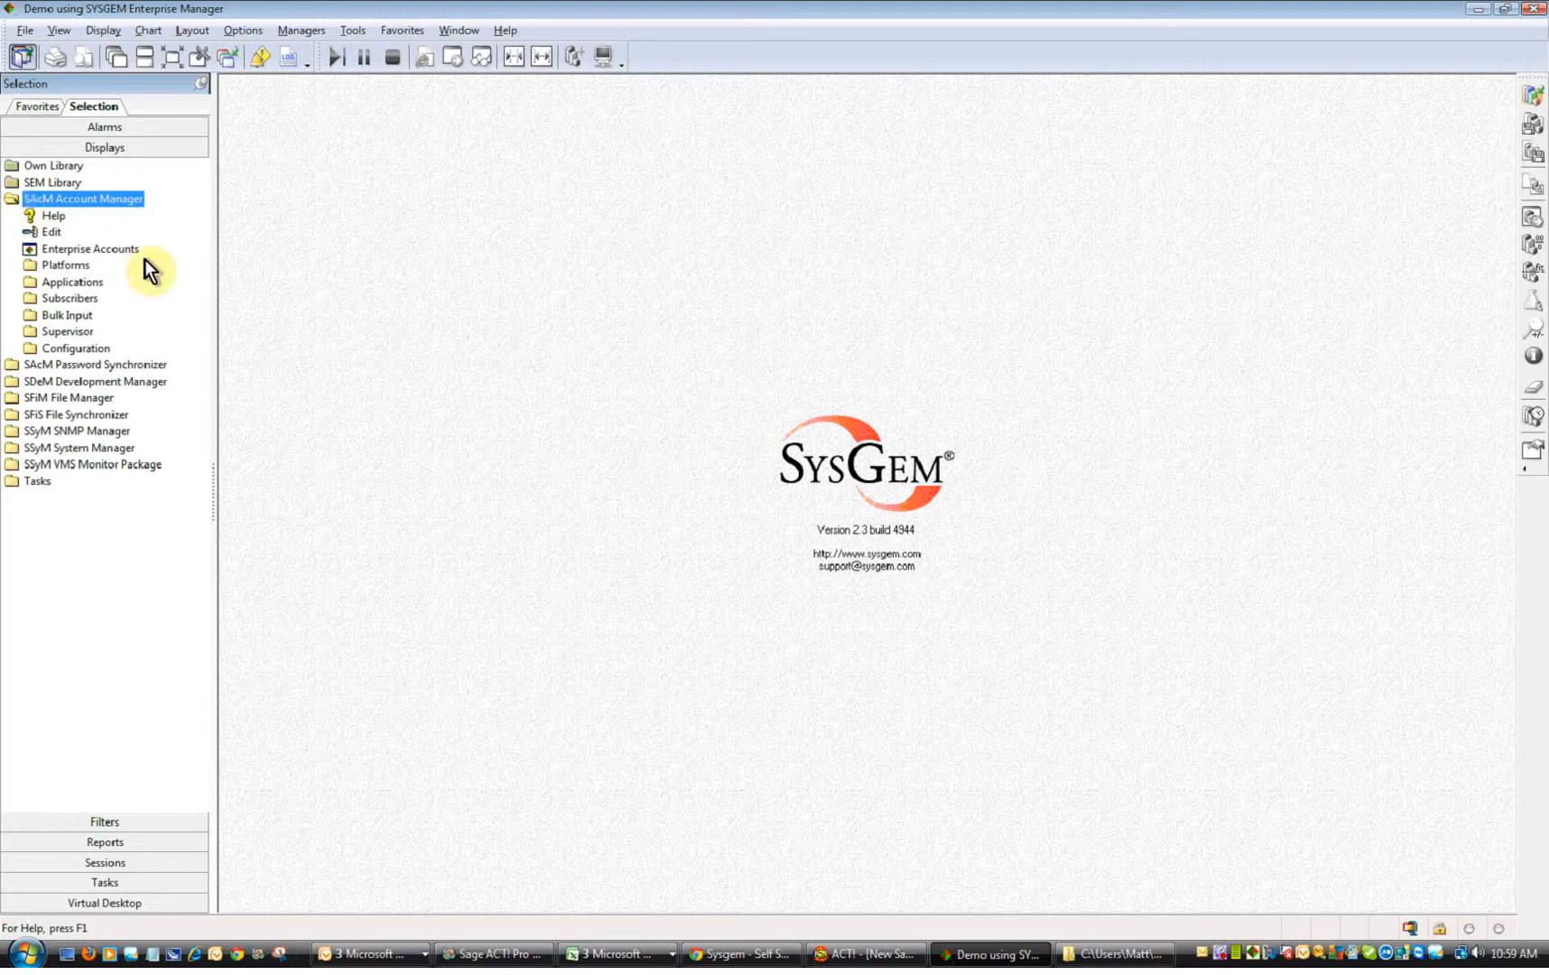
pyautogui.doubleClick(79, 250)
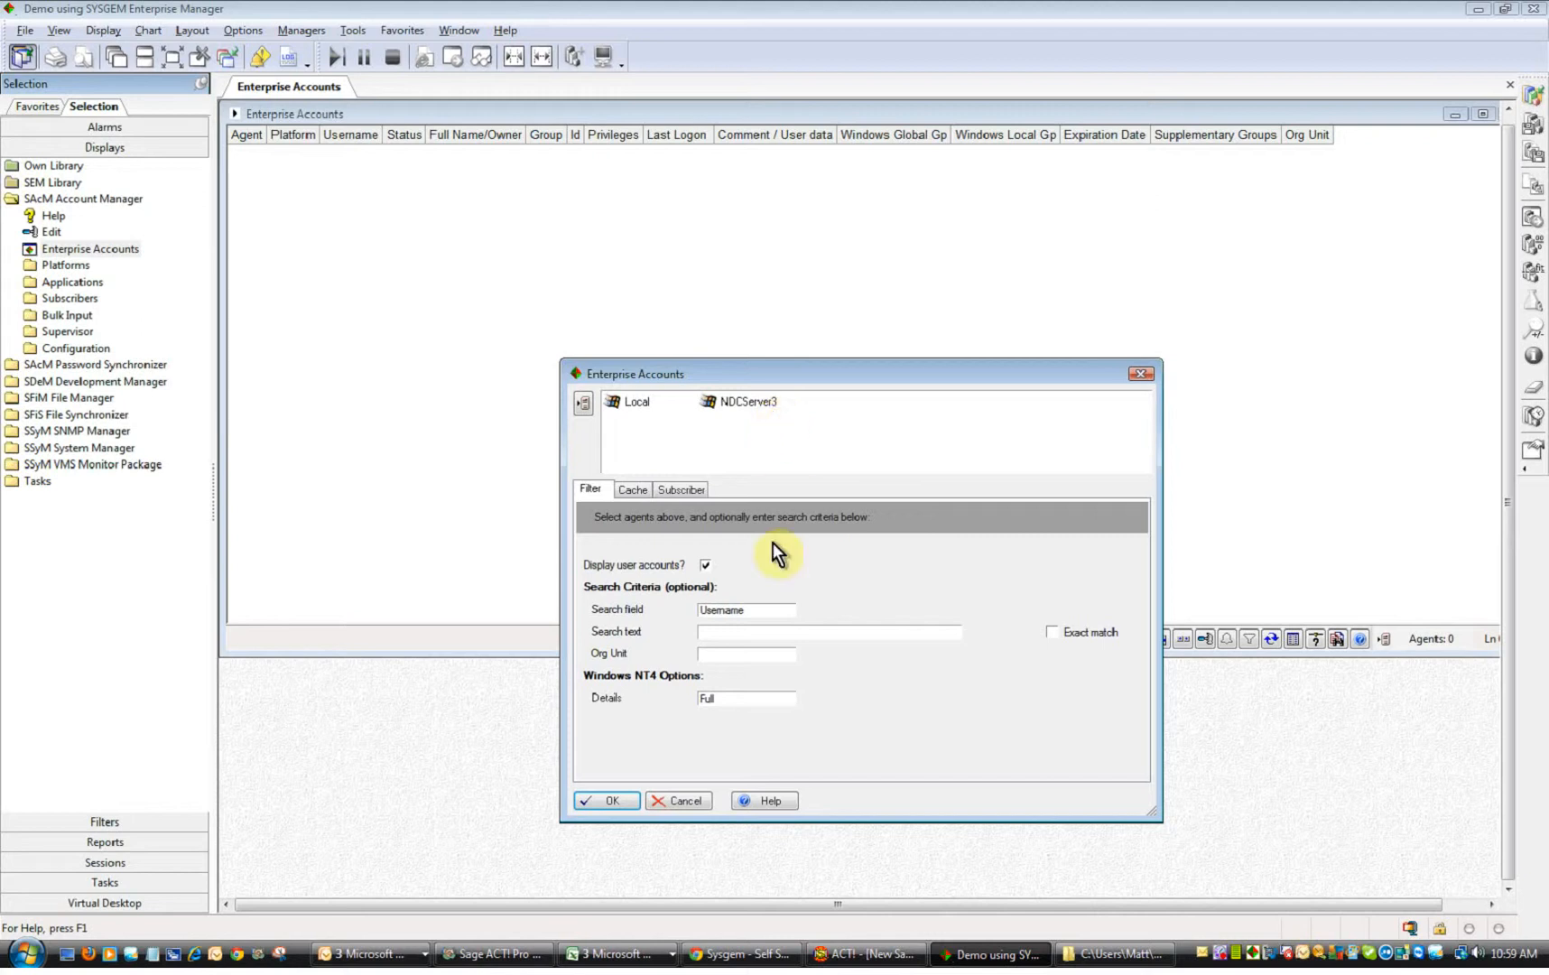
pyautogui.click(608, 803)
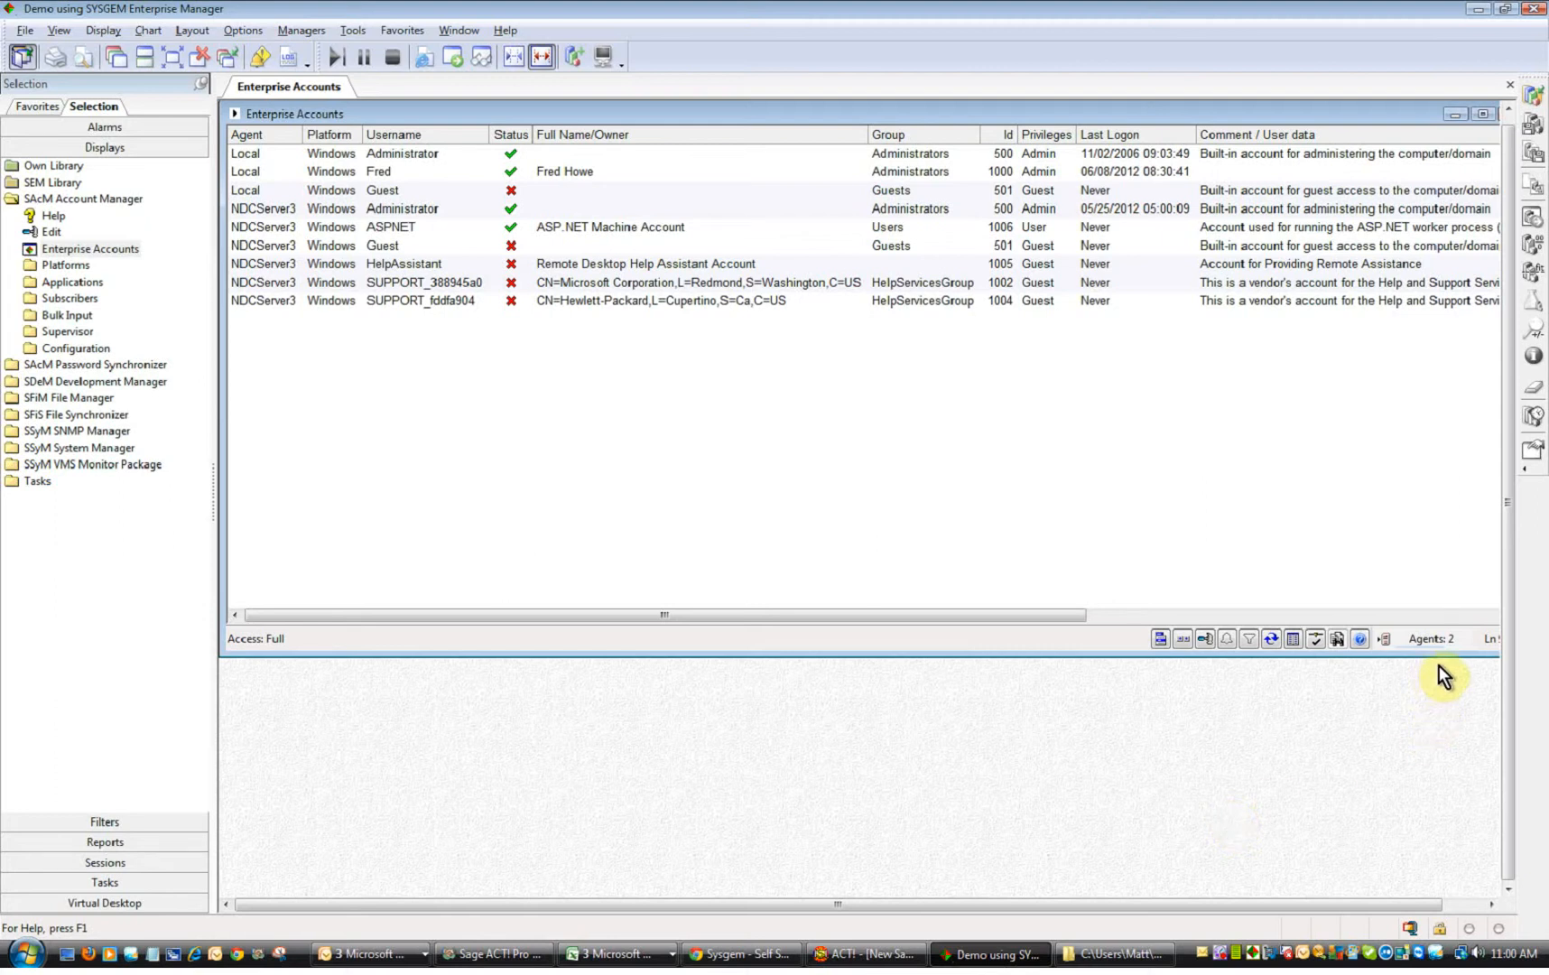
# Change the Enterprise Accounts agent selection to DemoLinux1, DemoLinux2, I64PS, Local, NDCServer3 and SALES2, kept as the display's default
pyautogui.click(1386, 640)
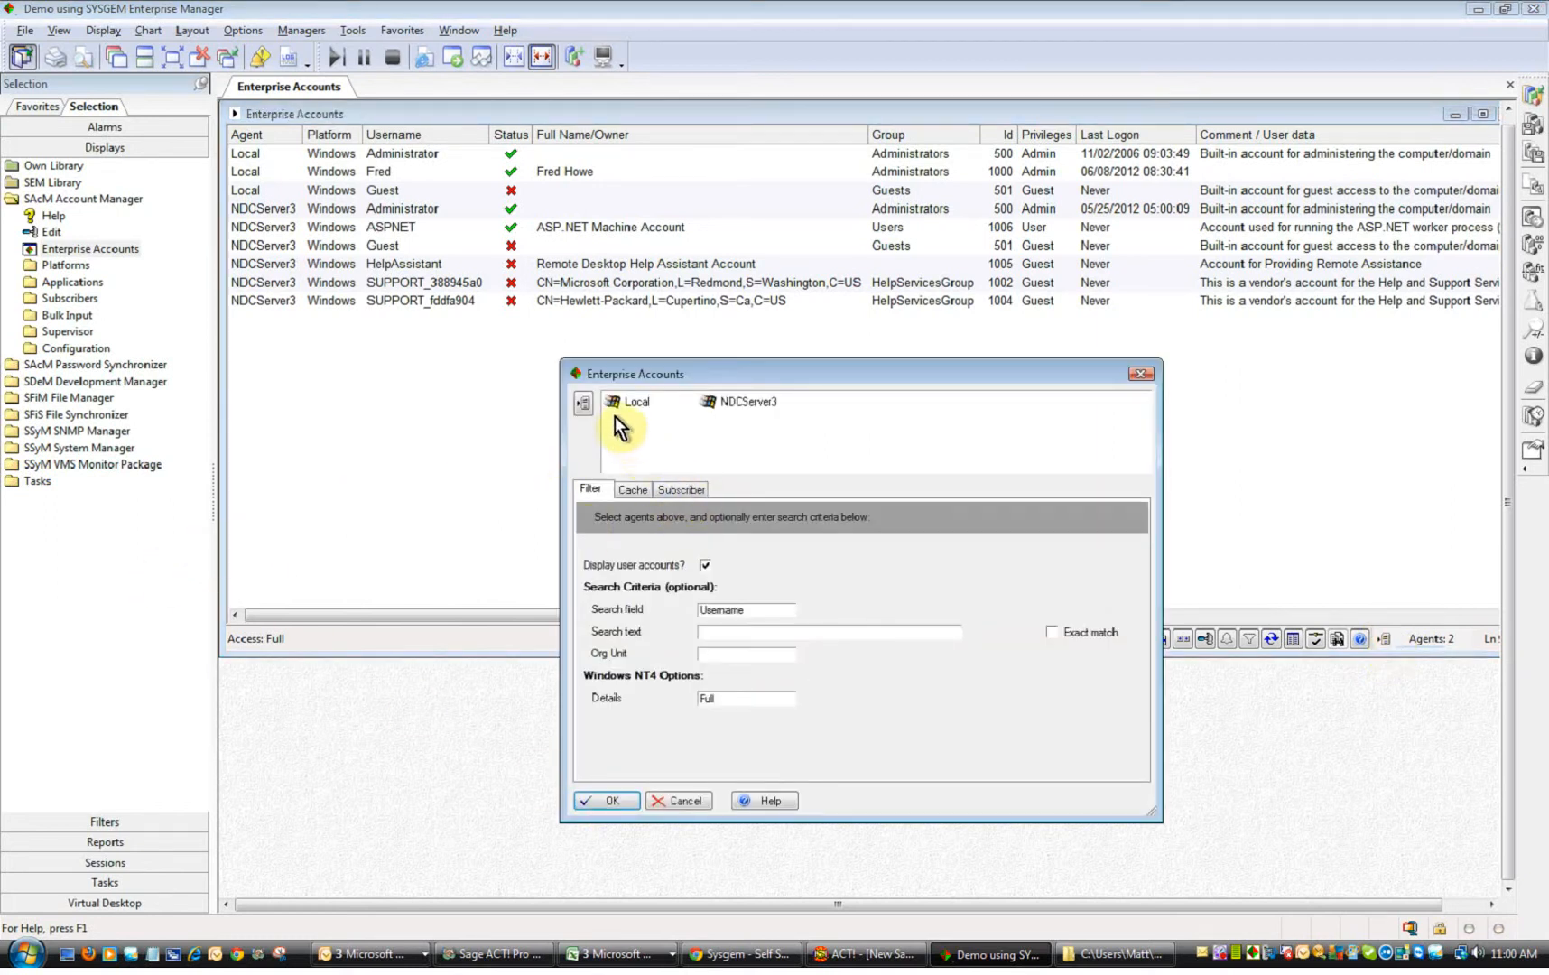
pyautogui.click(584, 403)
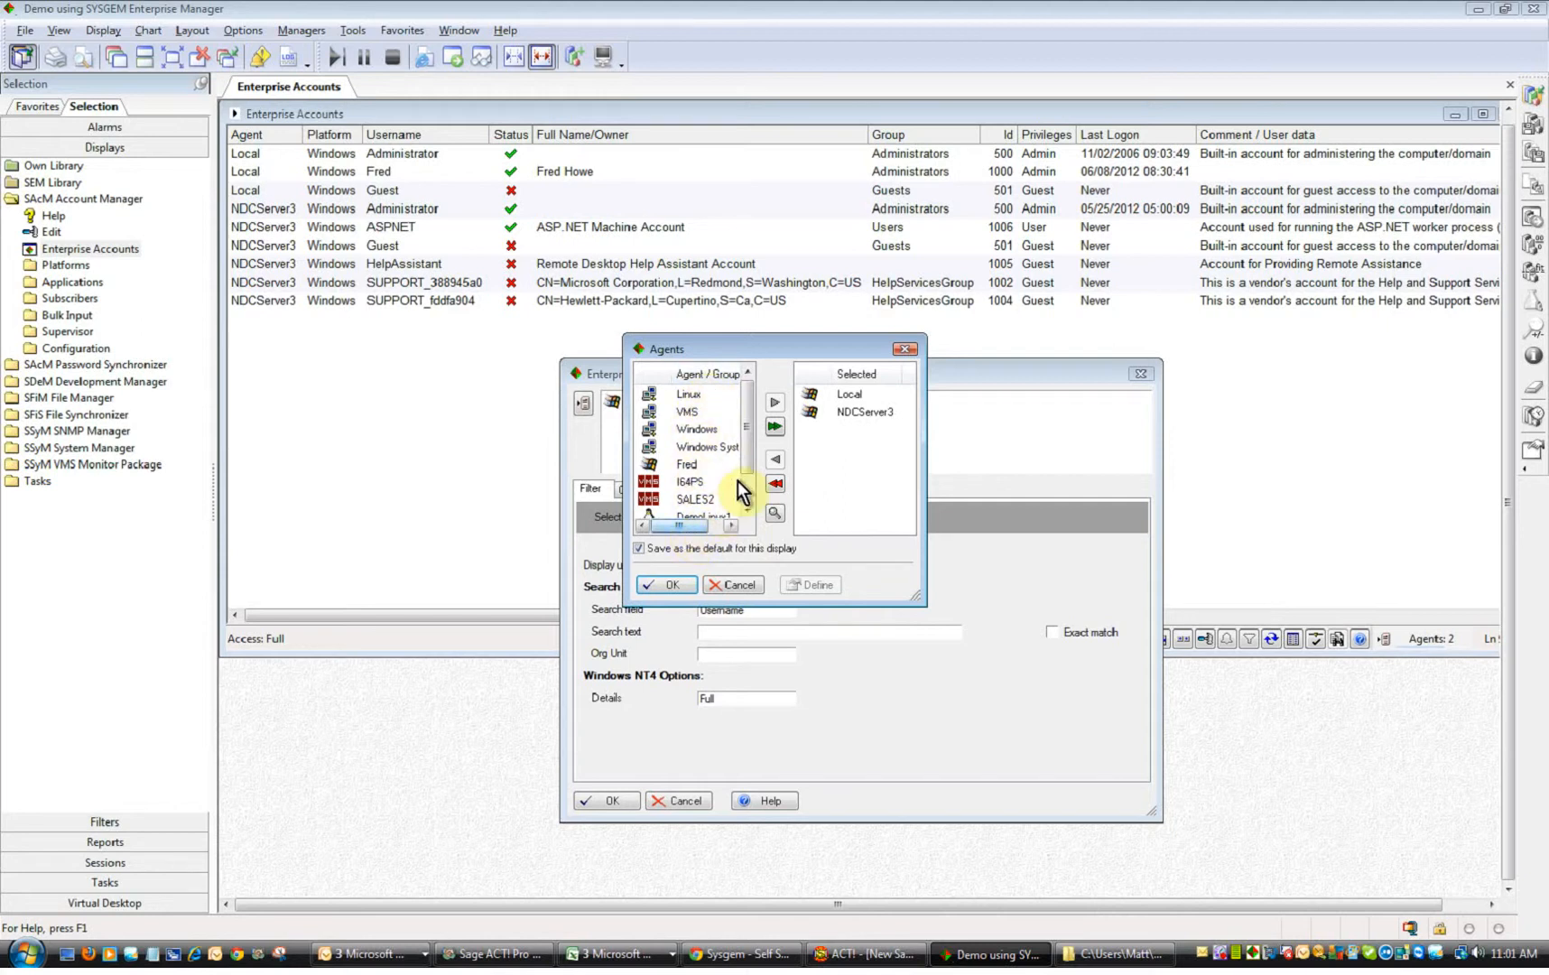
pyautogui.click(776, 428)
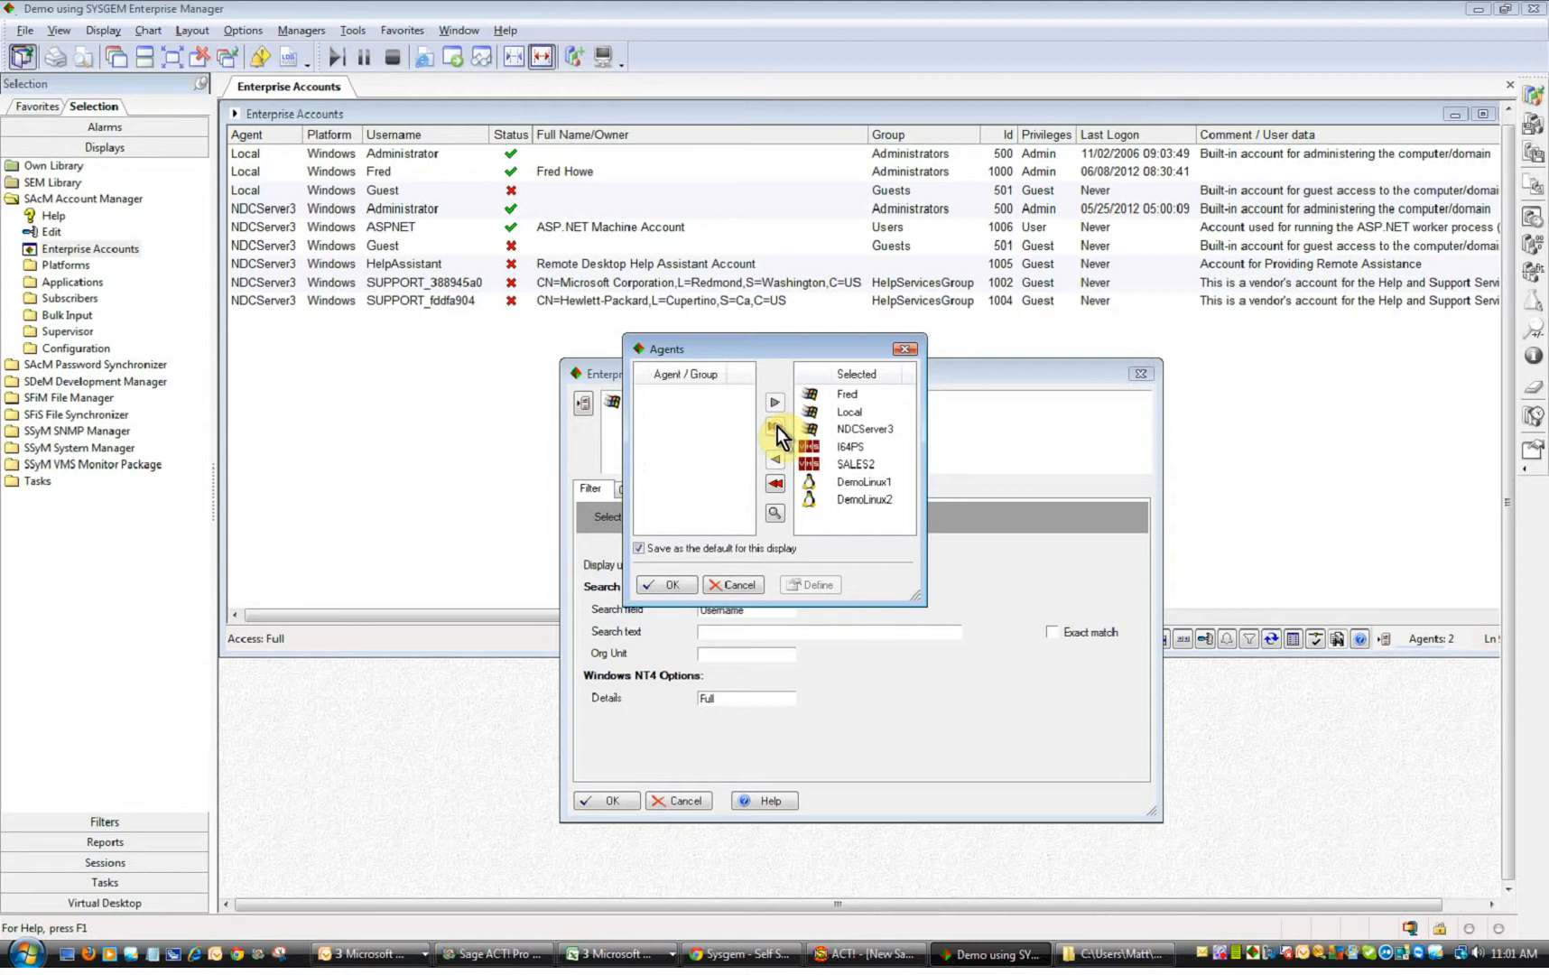
pyautogui.doubleClick(853, 396)
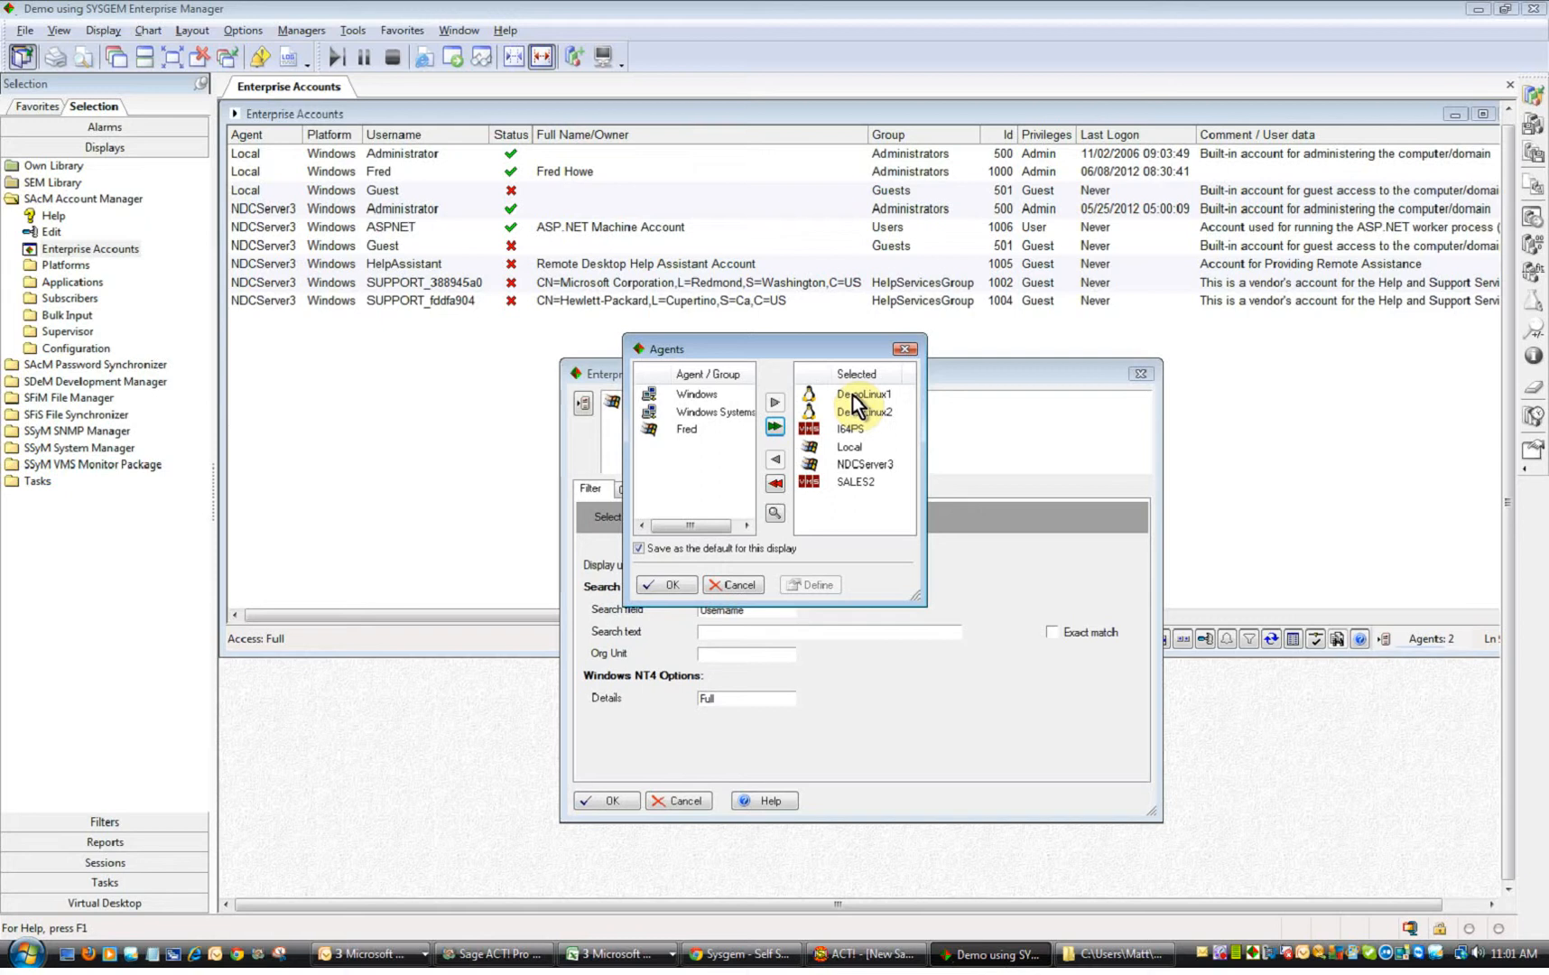
pyautogui.click(670, 585)
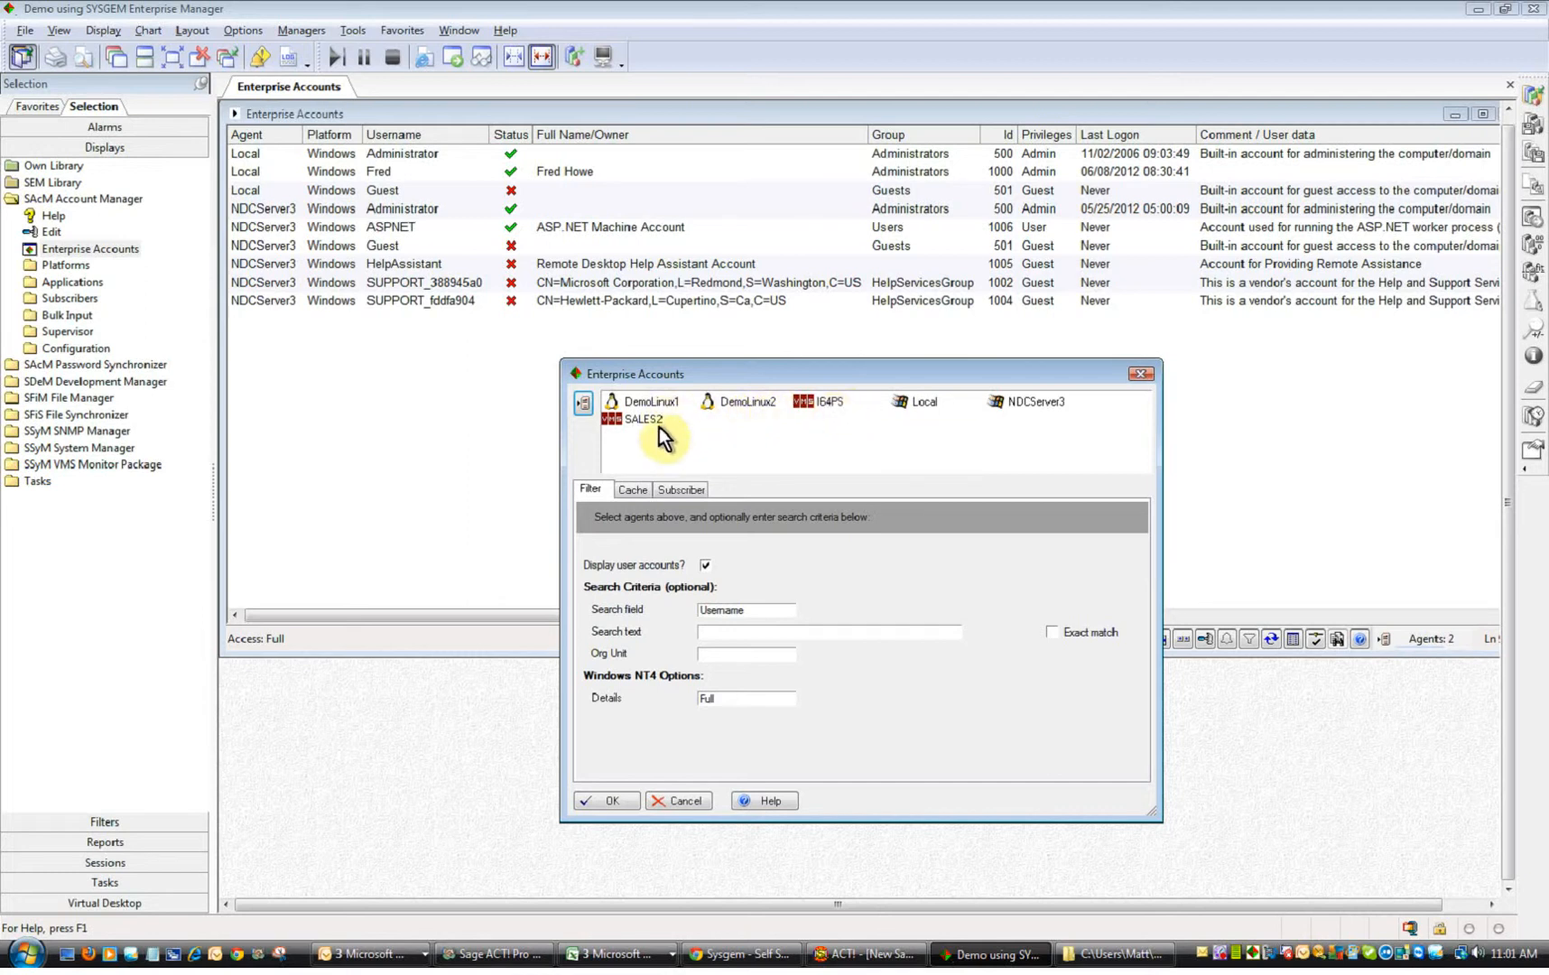
# Filter the accounts on the selected agents by Full Name, using the account owner's first name as search text
pyautogui.moveTo(810, 404)
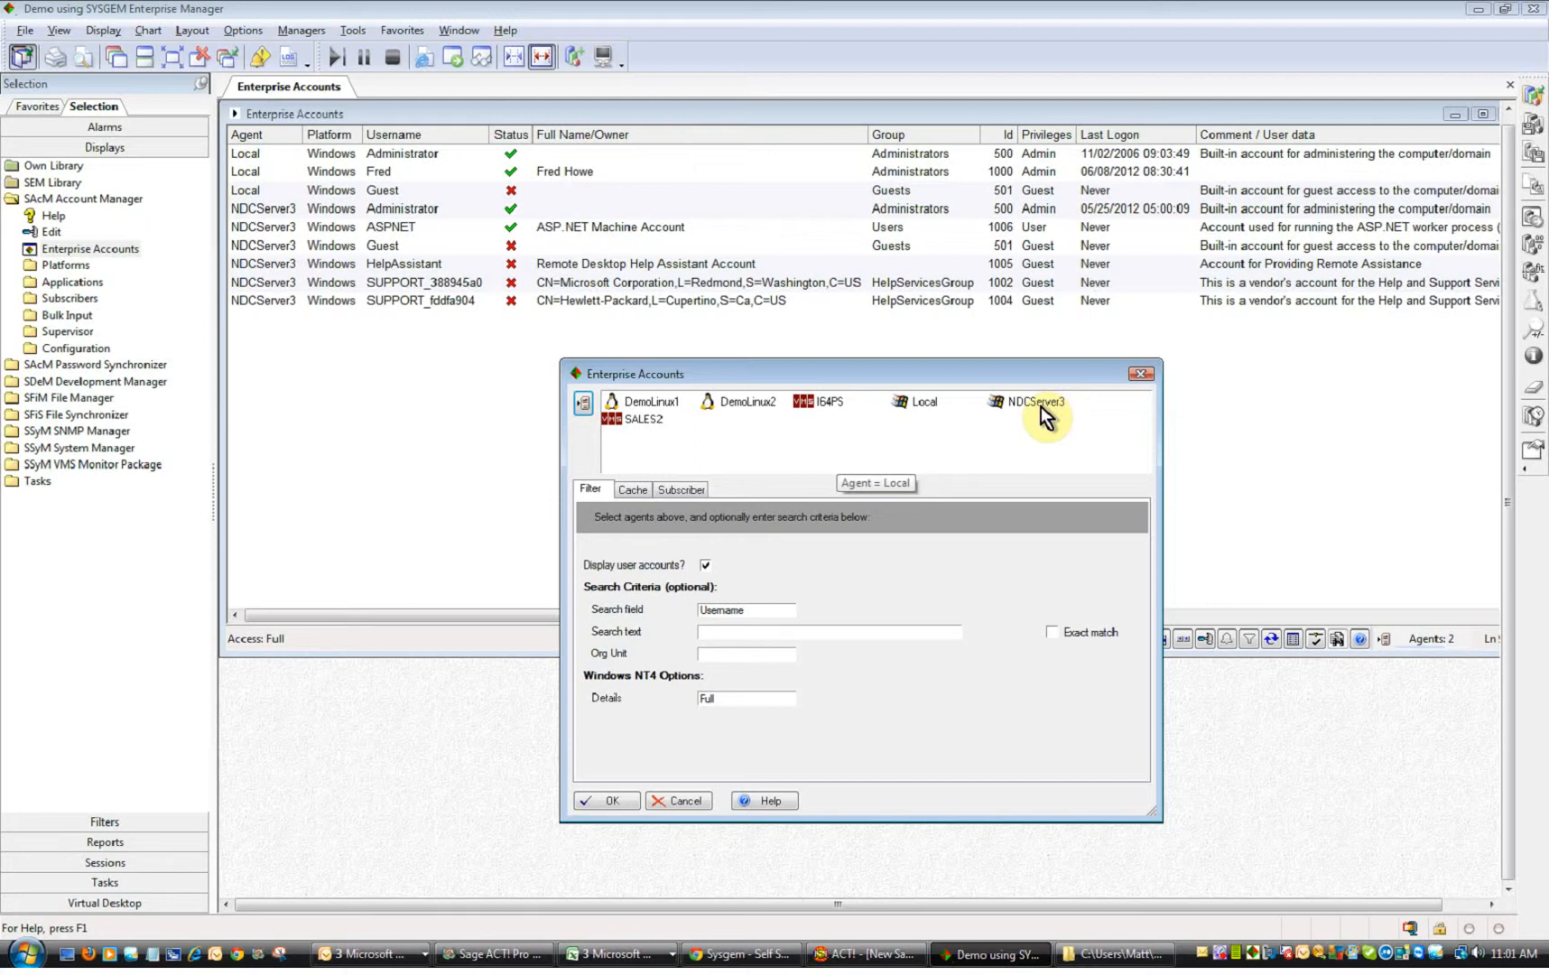
pyautogui.moveTo(1044, 417)
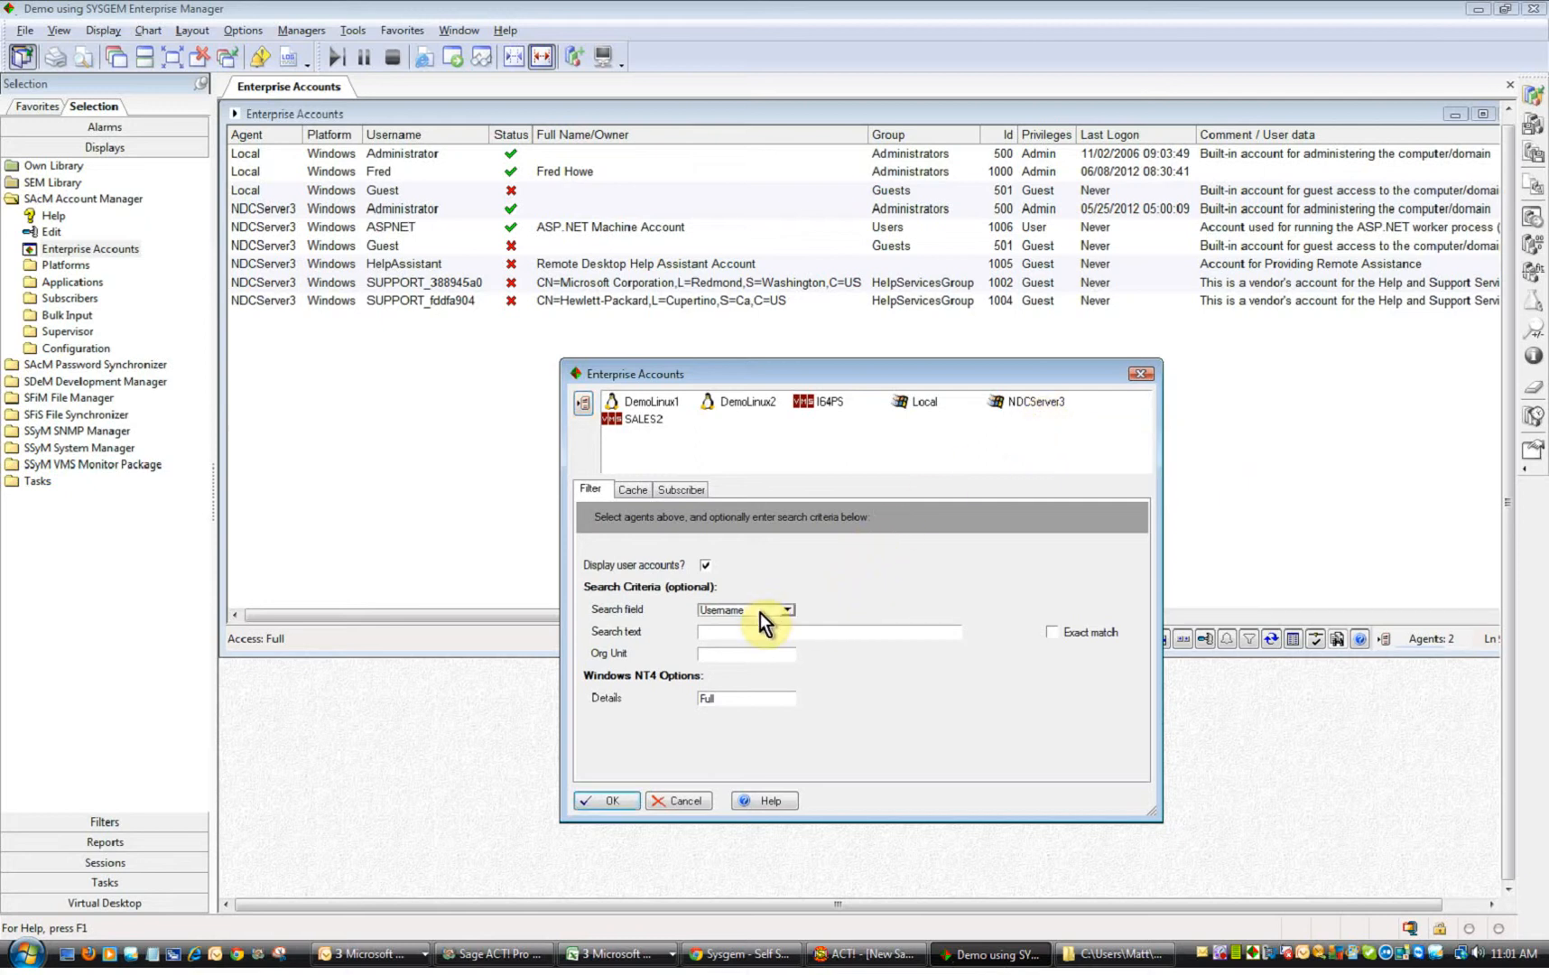
pyautogui.click(786, 609)
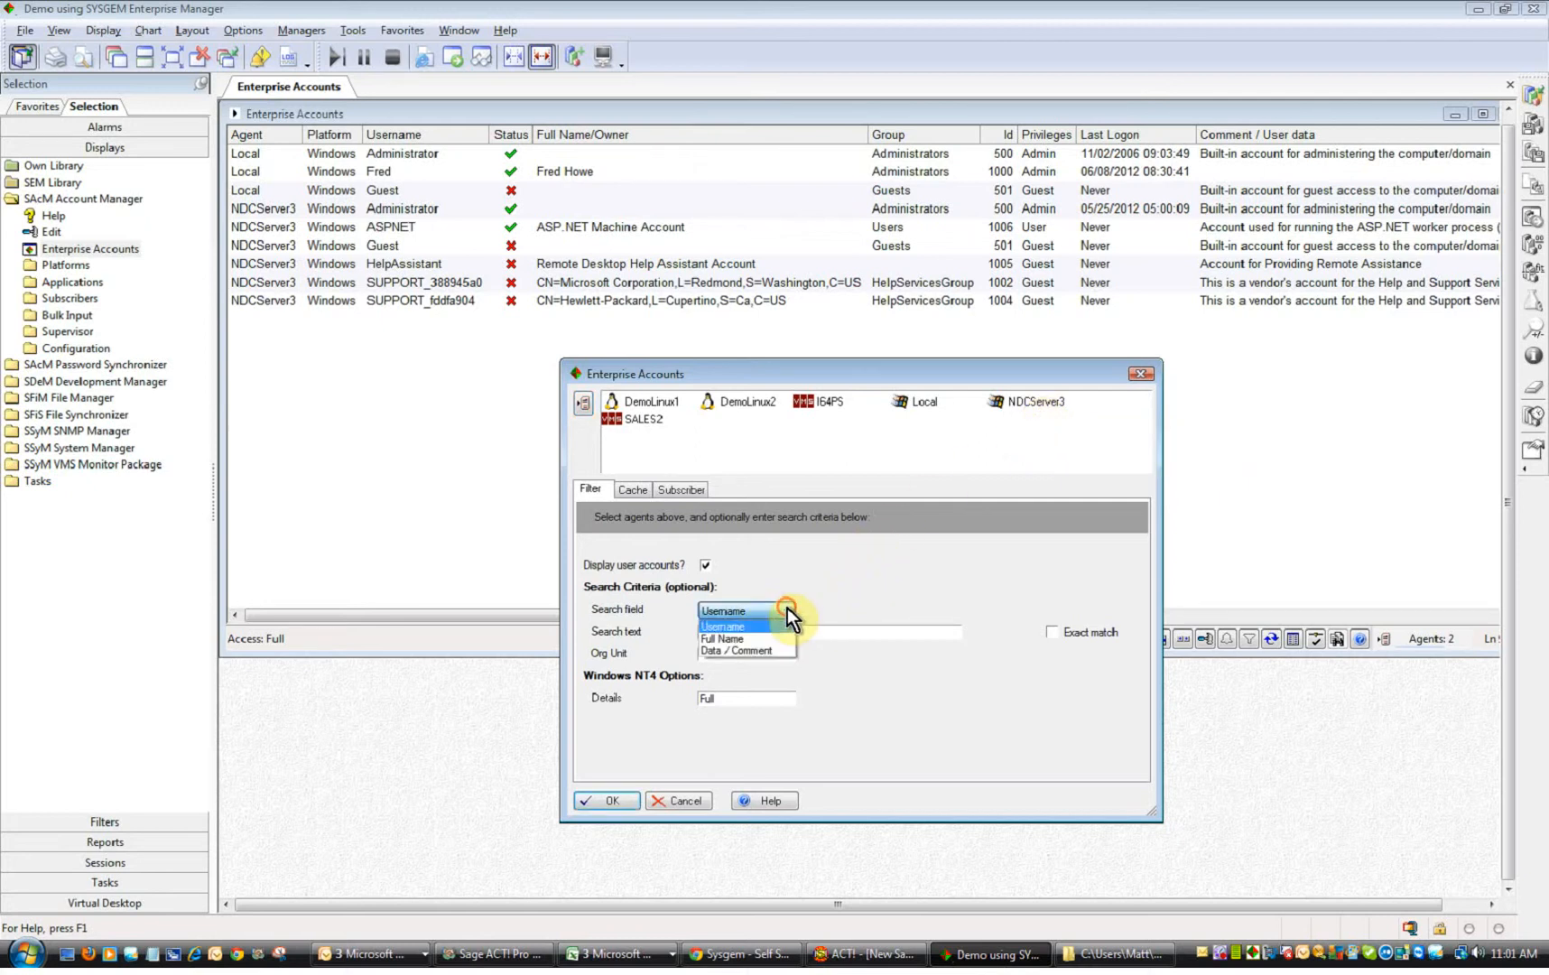
pyautogui.click(735, 638)
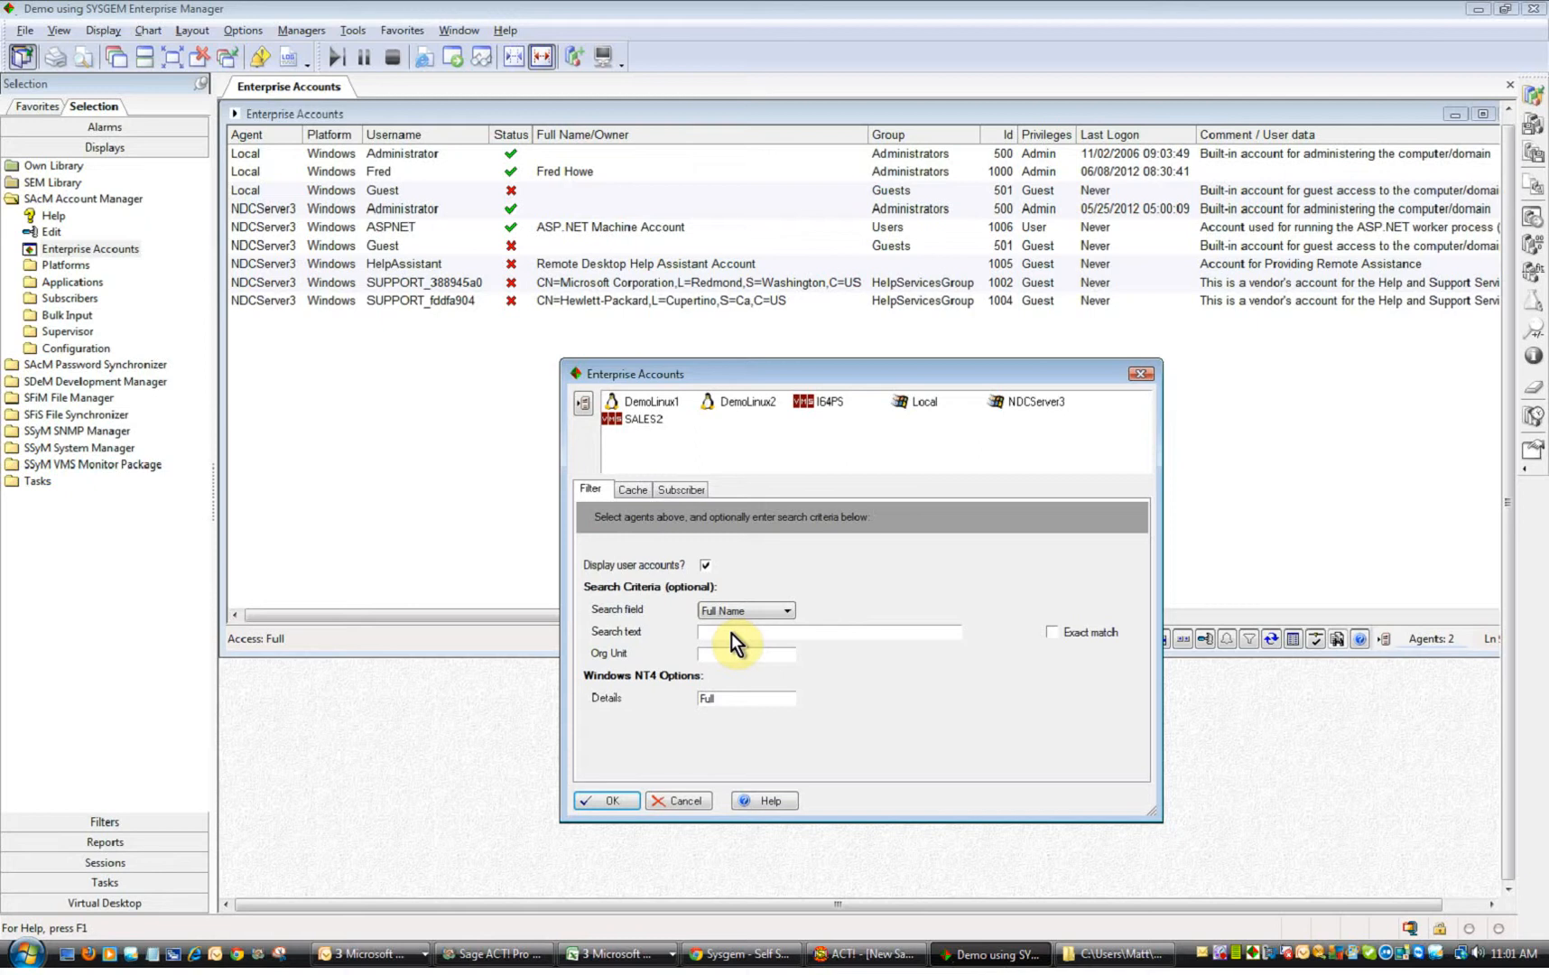
pyautogui.click(732, 633)
pyautogui.write('Grayso')
pyautogui.press('Return')
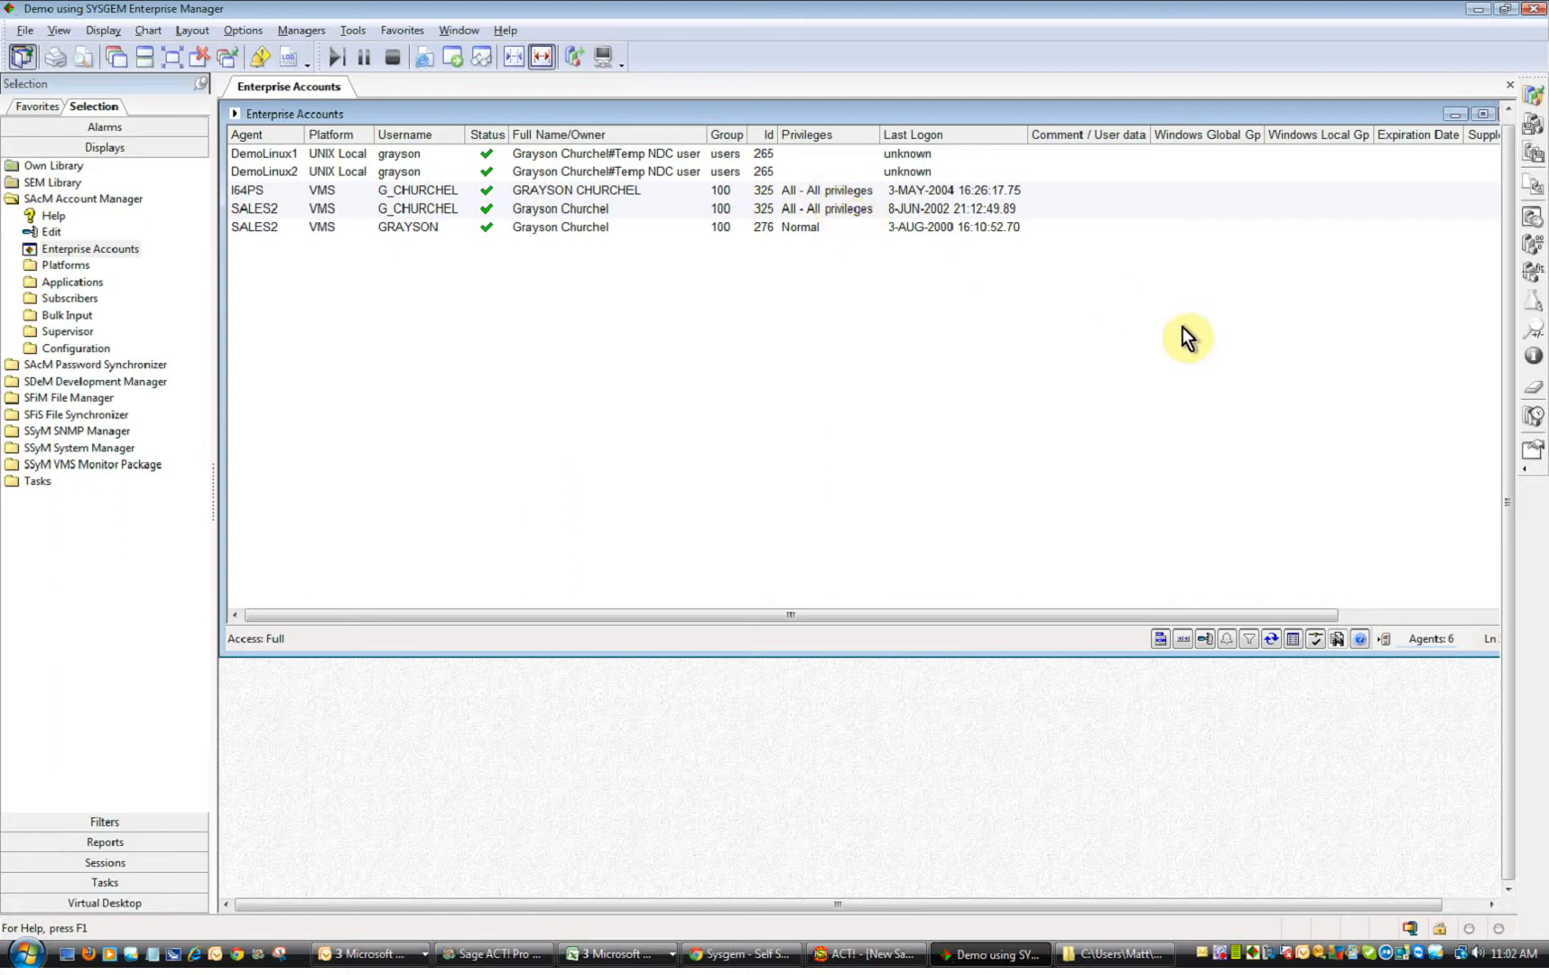
# Disable all the listed accounts of this owner on the Linux and VMS agents and close the results window
pyautogui.click(321, 161)
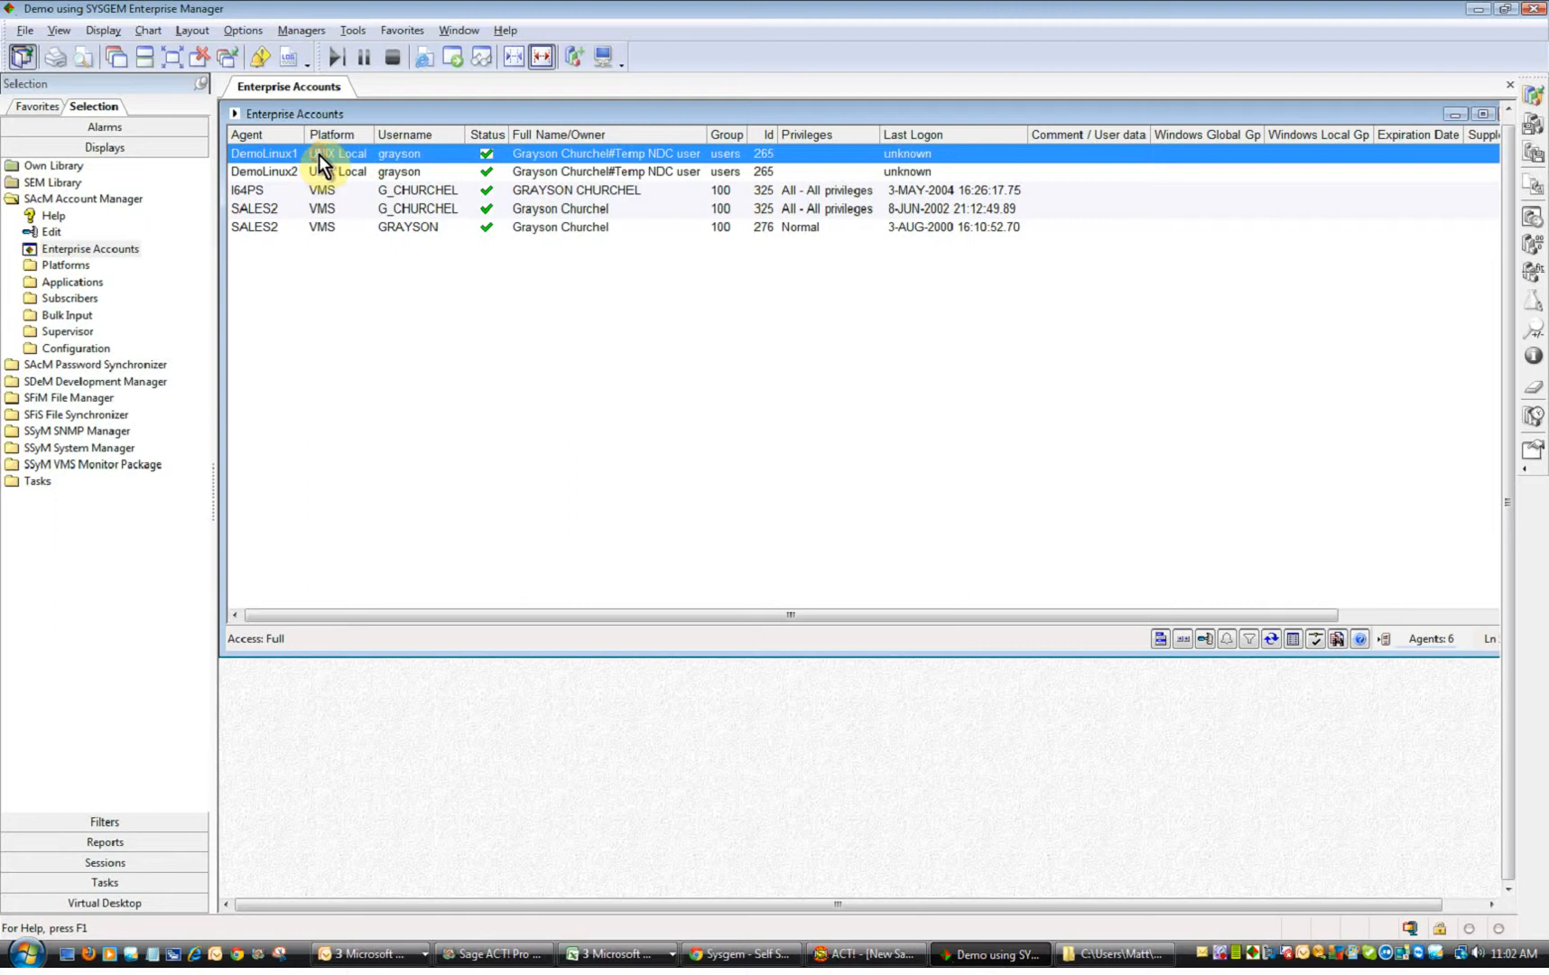
pyautogui.hotkey('ctrl', 'a')
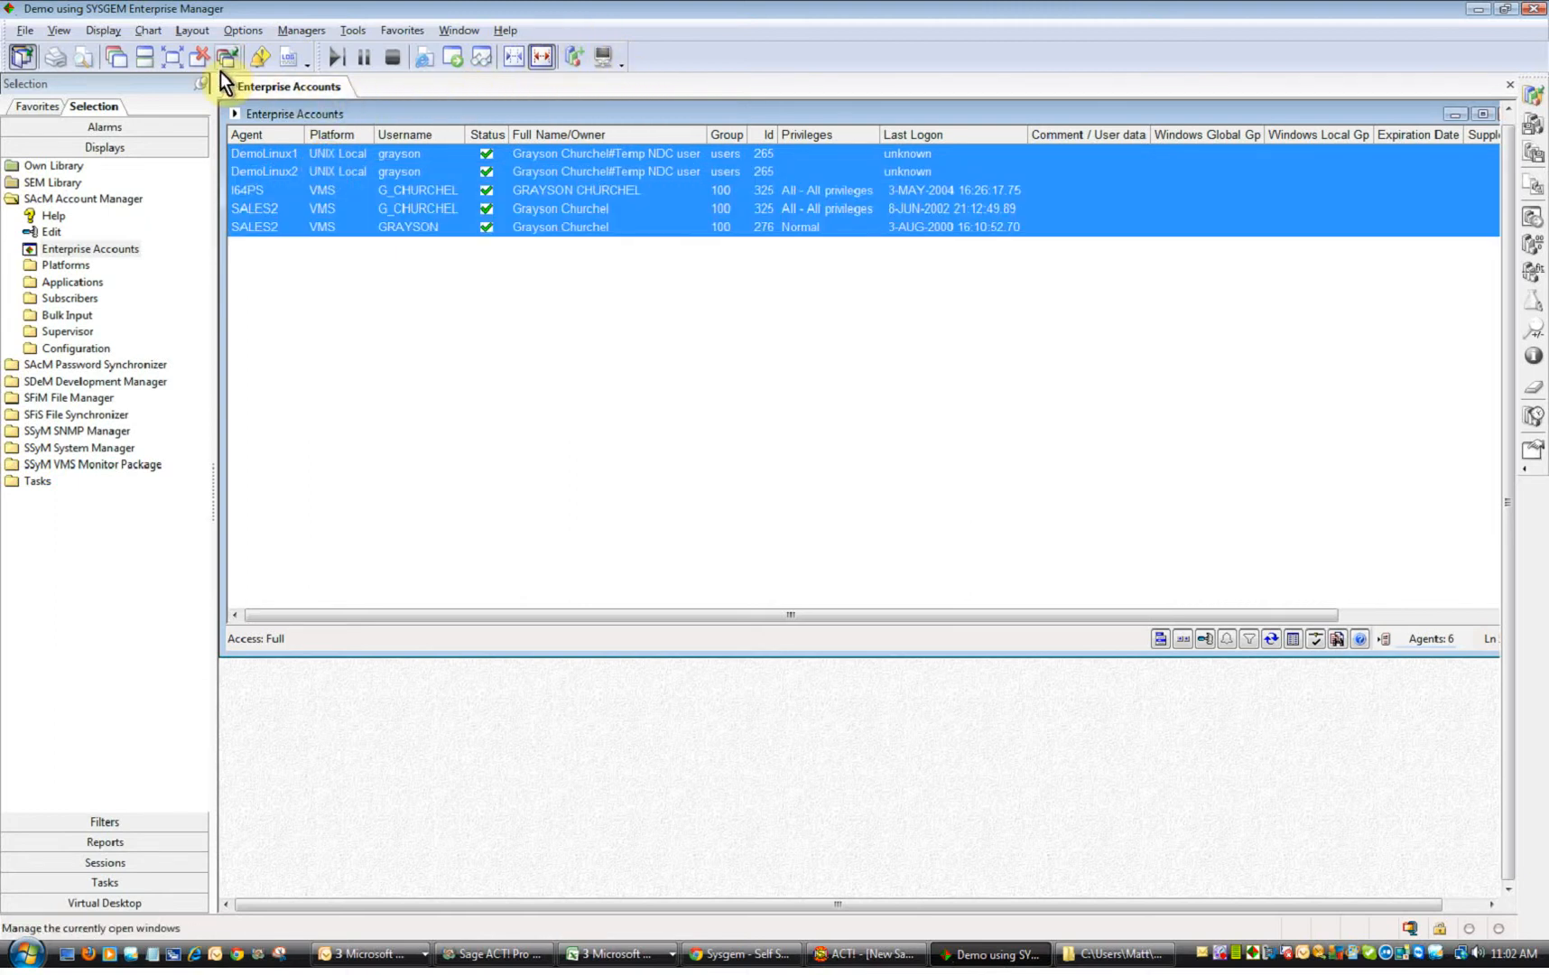
pyautogui.rightClick(600, 185)
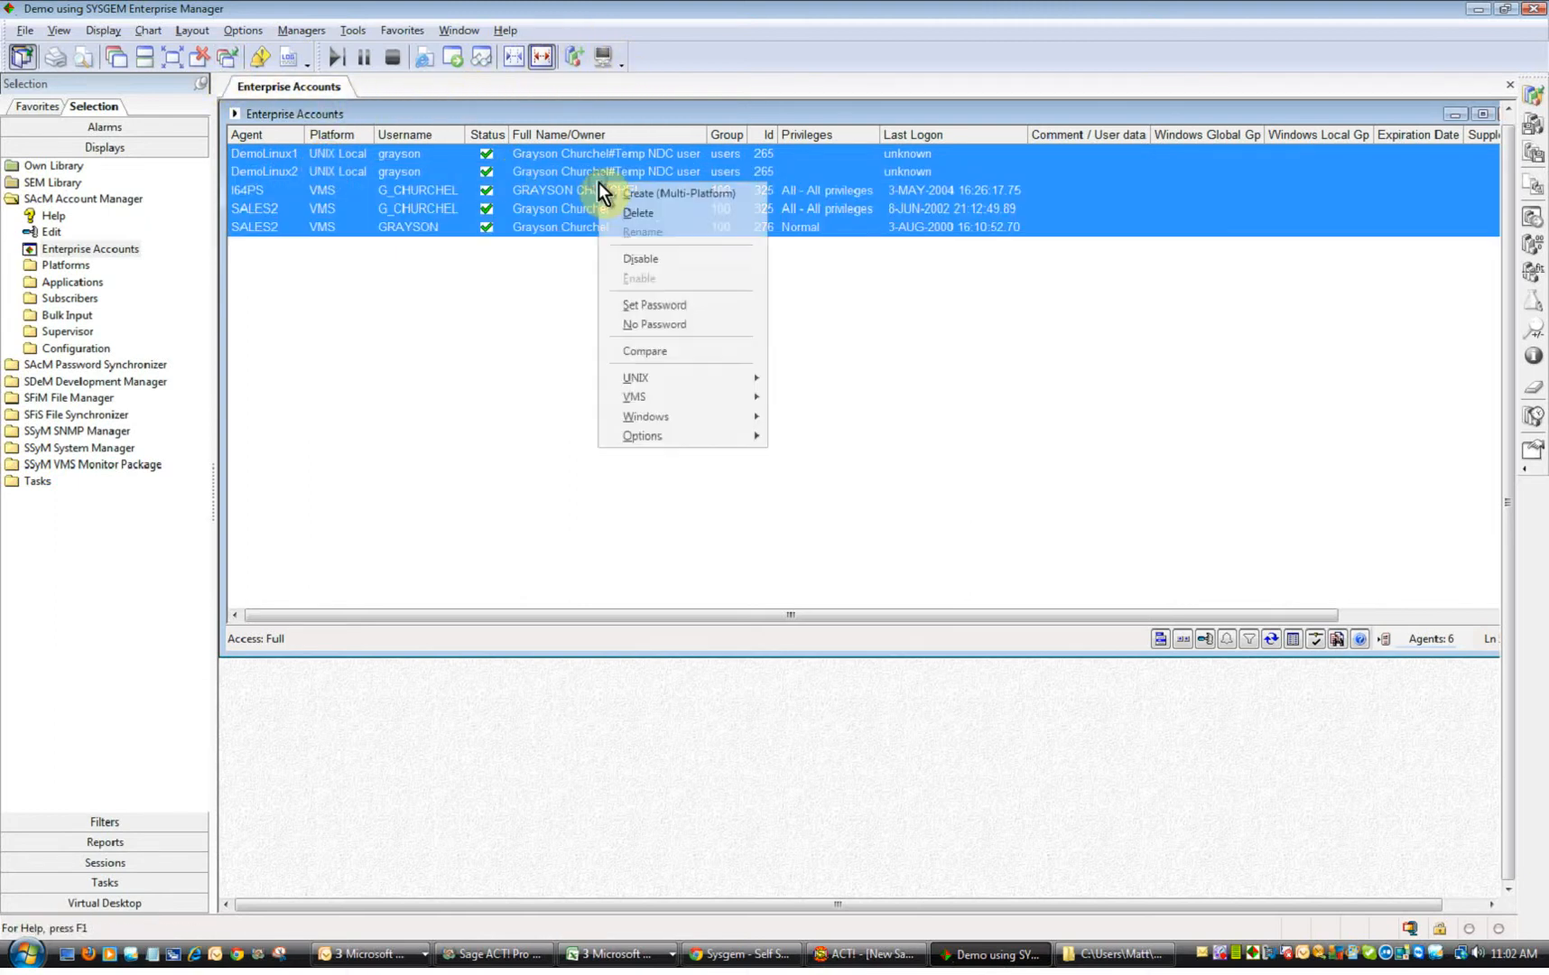
pyautogui.click(649, 259)
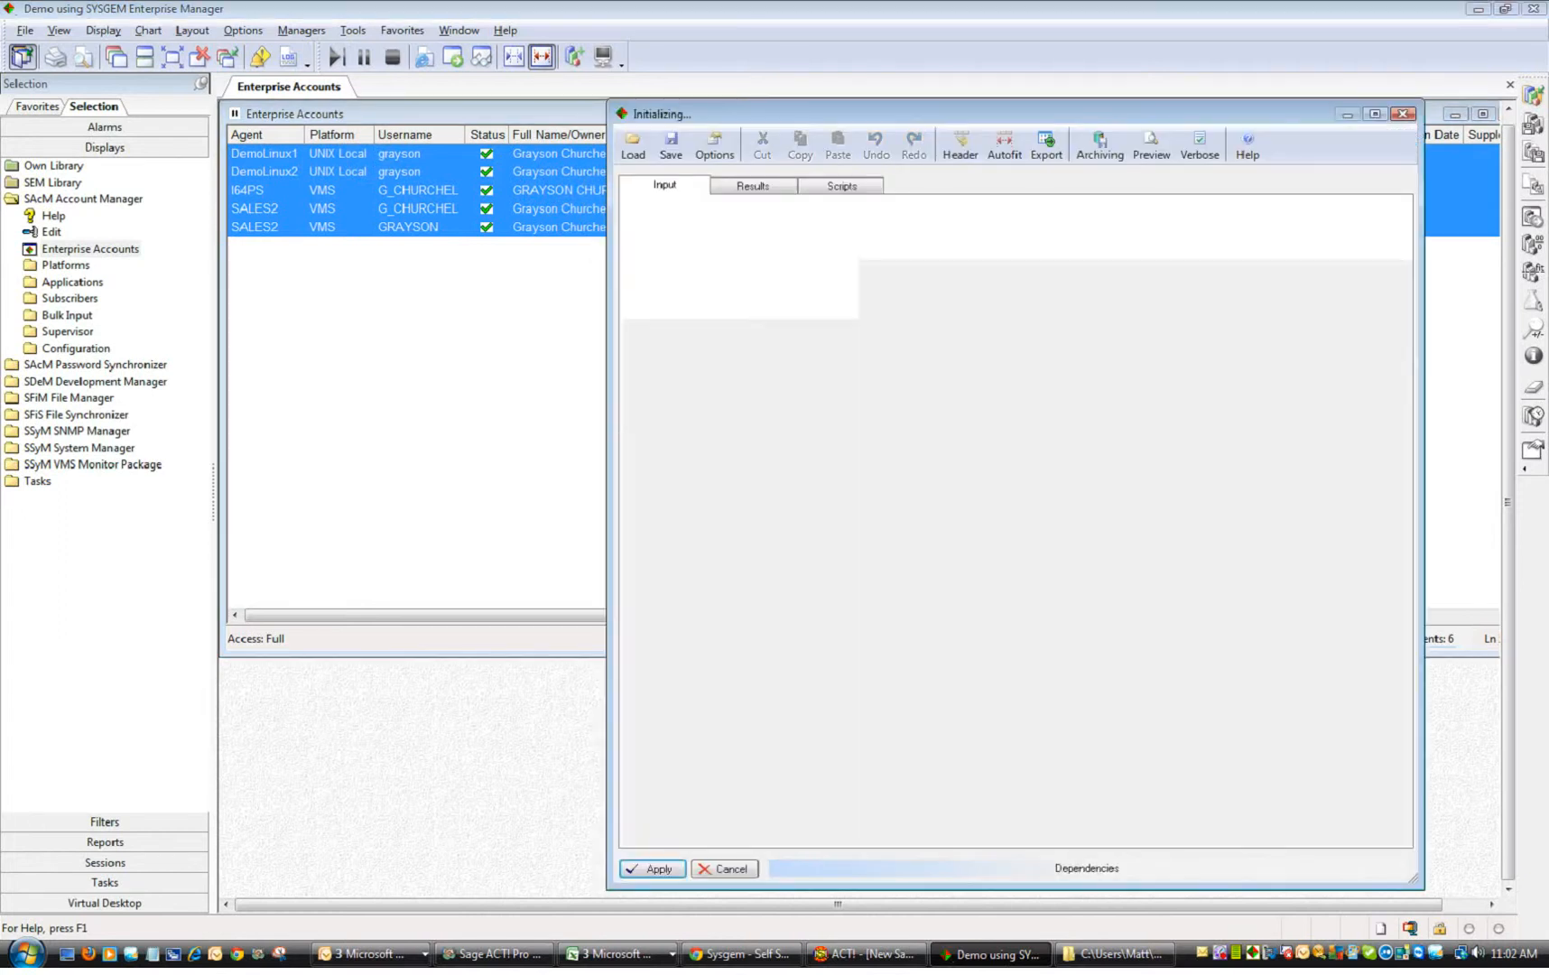
pyautogui.click(650, 872)
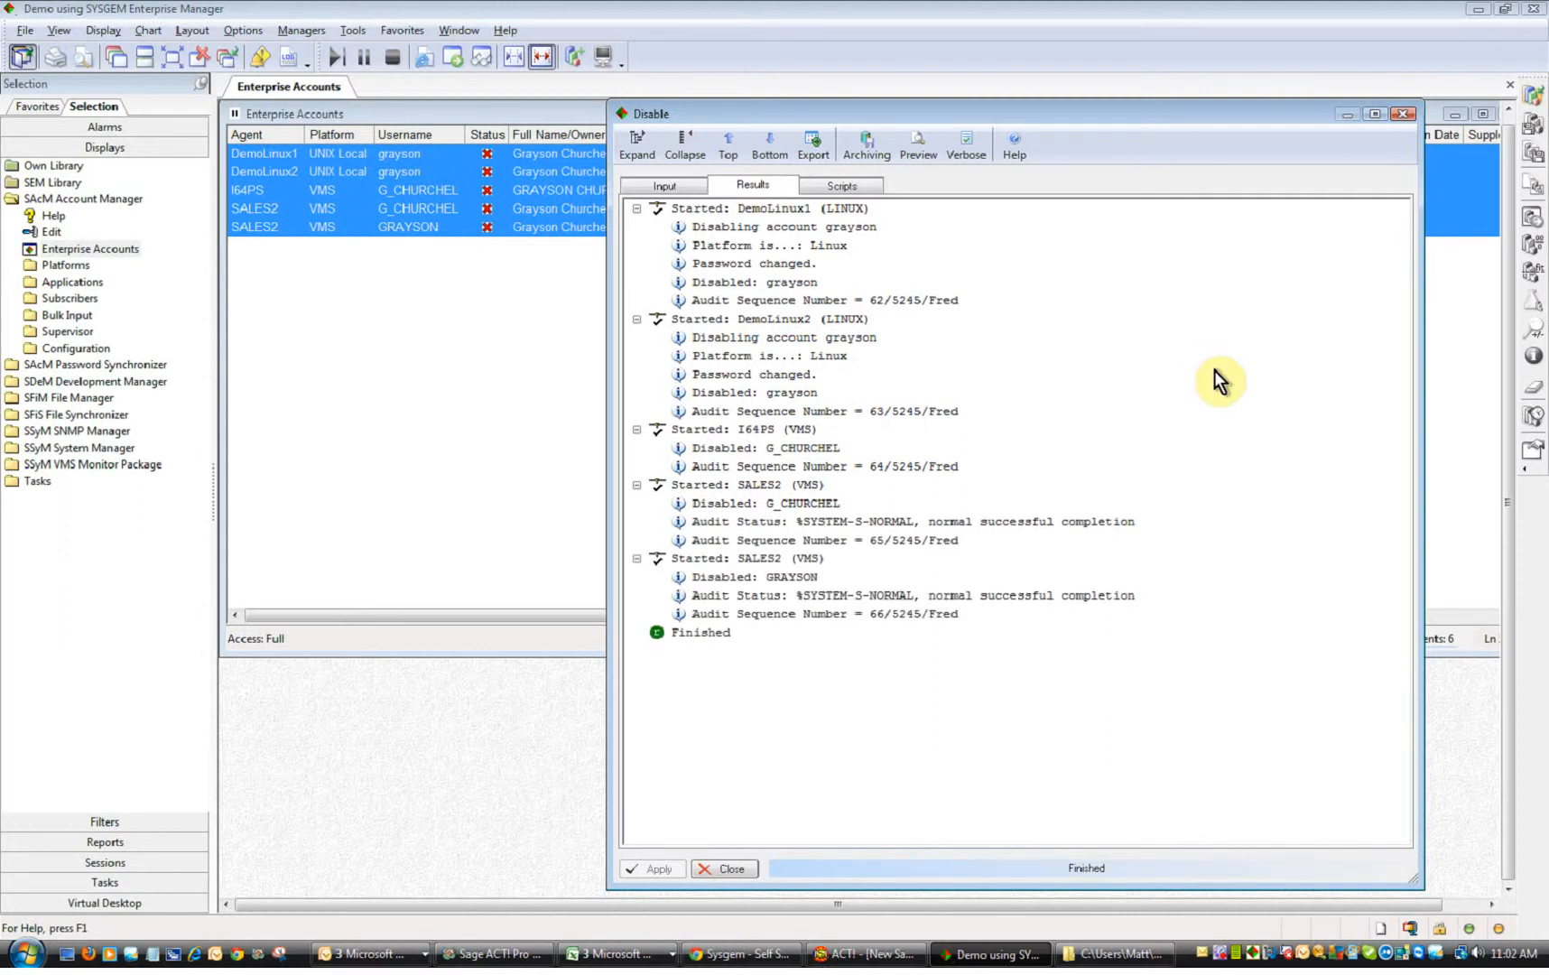
pyautogui.click(737, 871)
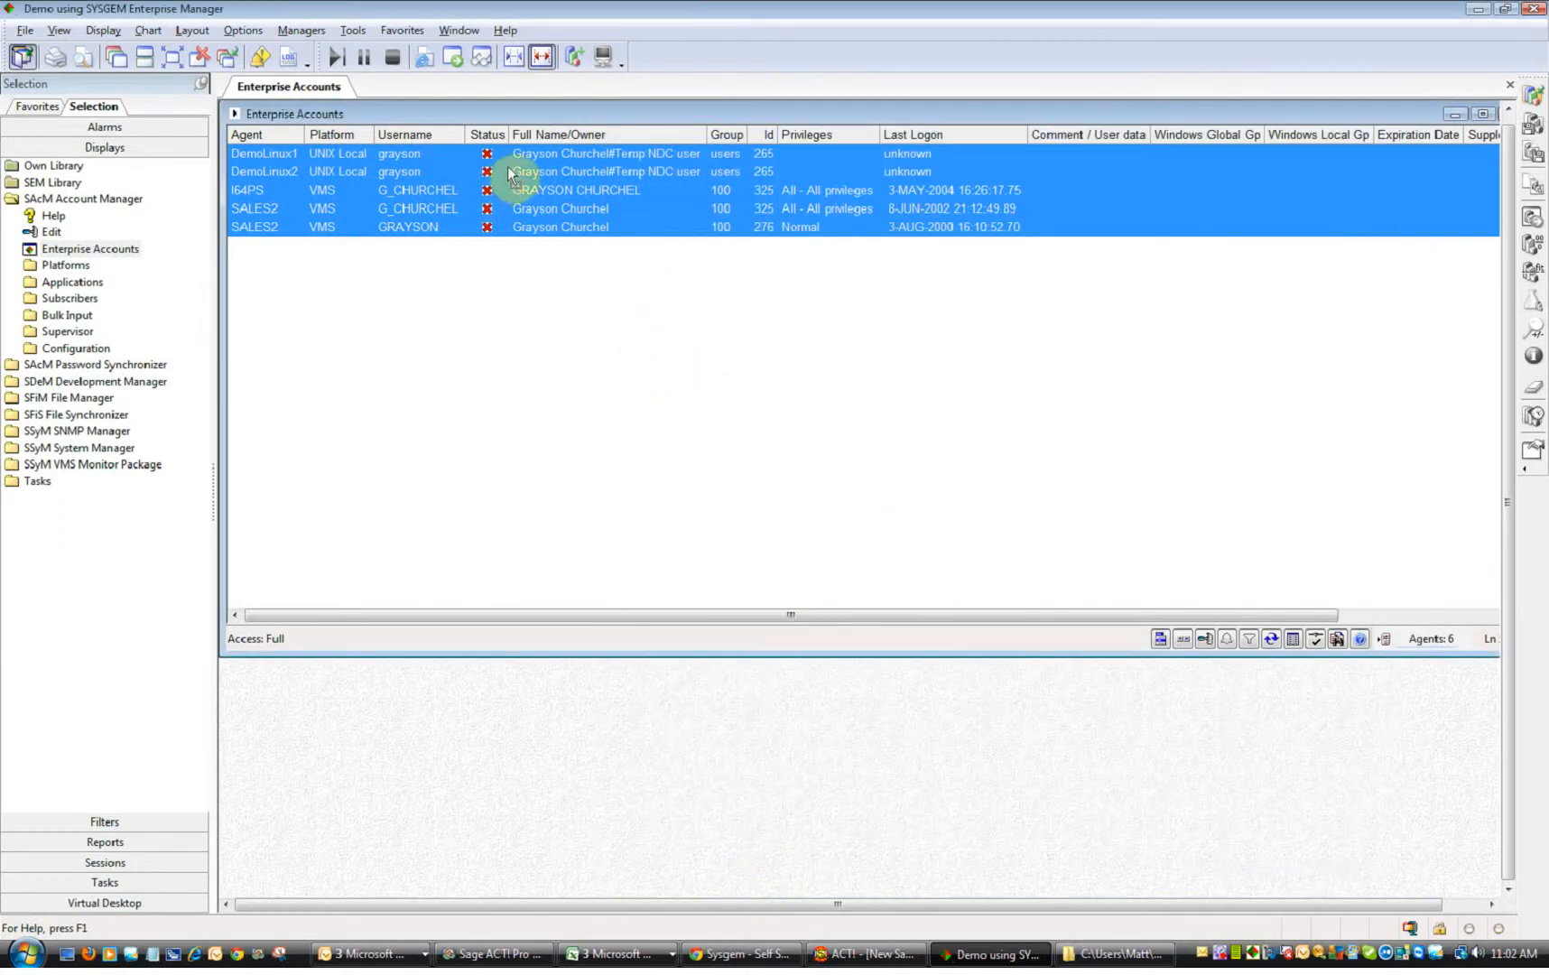
pyautogui.click(545, 265)
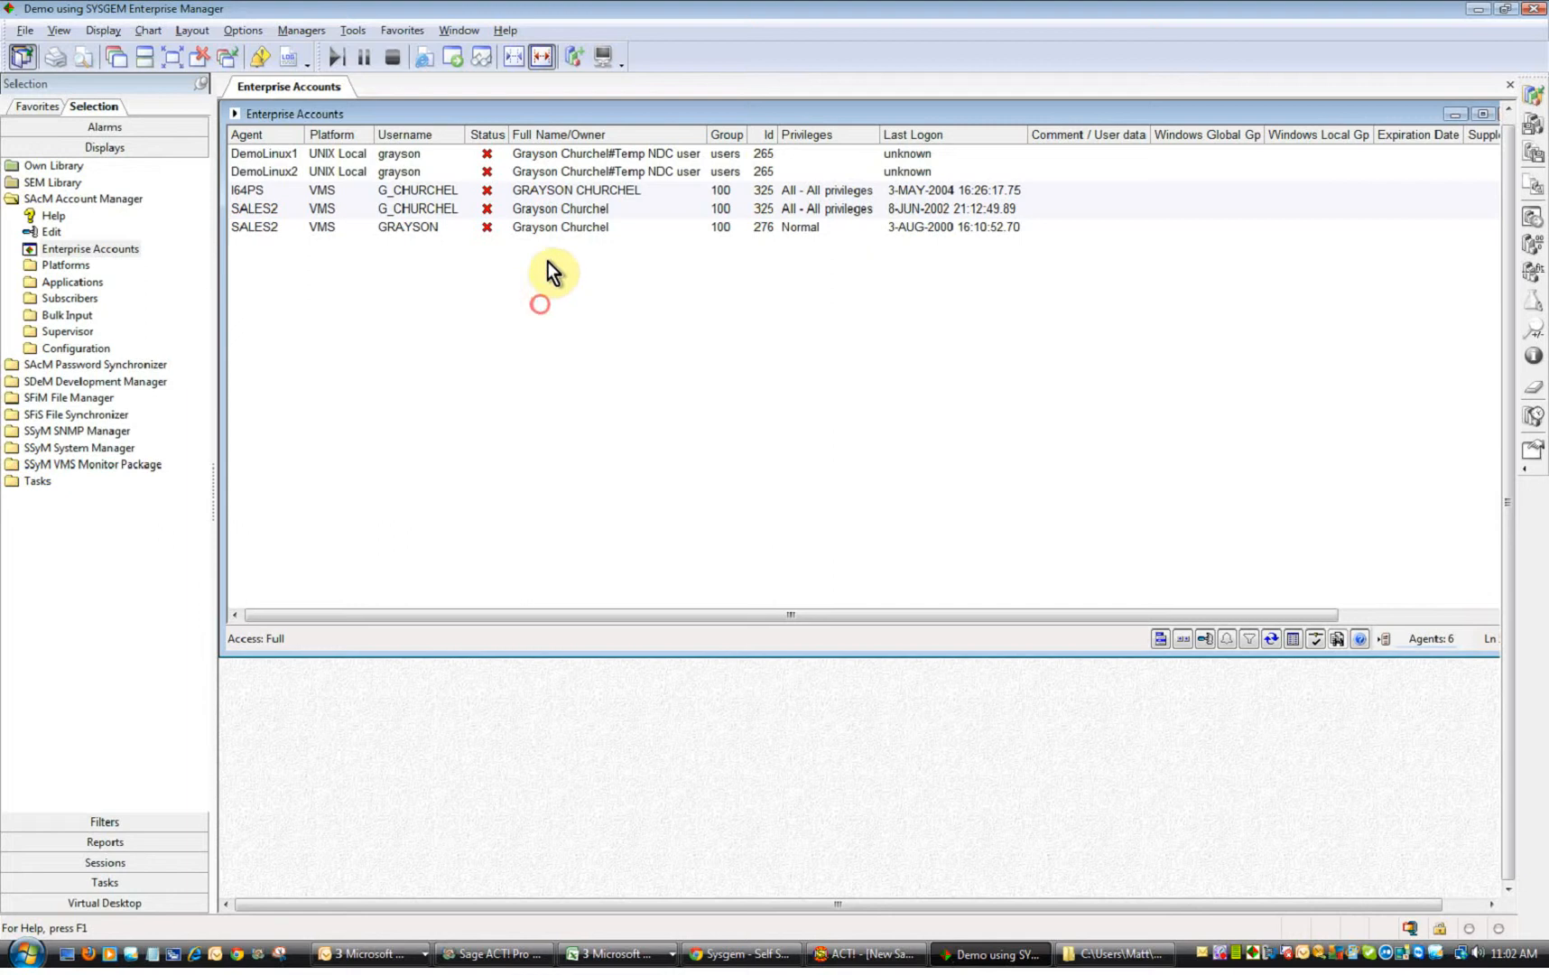
# Export all rows of the account list as a selection and display them in Microsoft Office Excel
pyautogui.click(489, 154)
pyautogui.hotkey('ctrl', 'a')
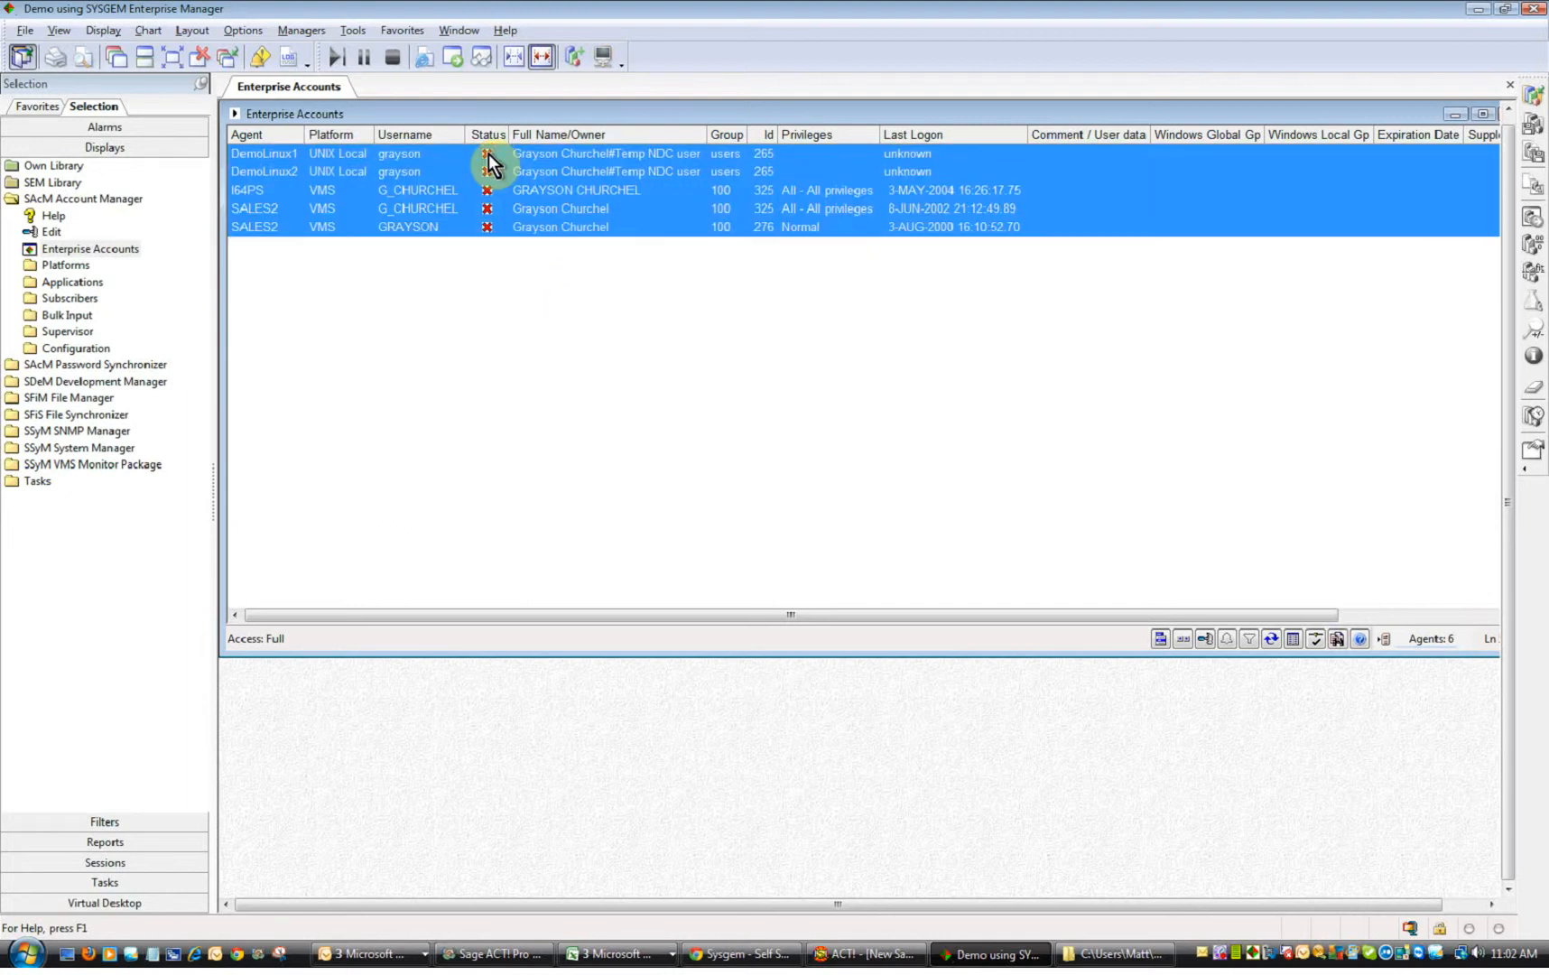
pyautogui.click(455, 58)
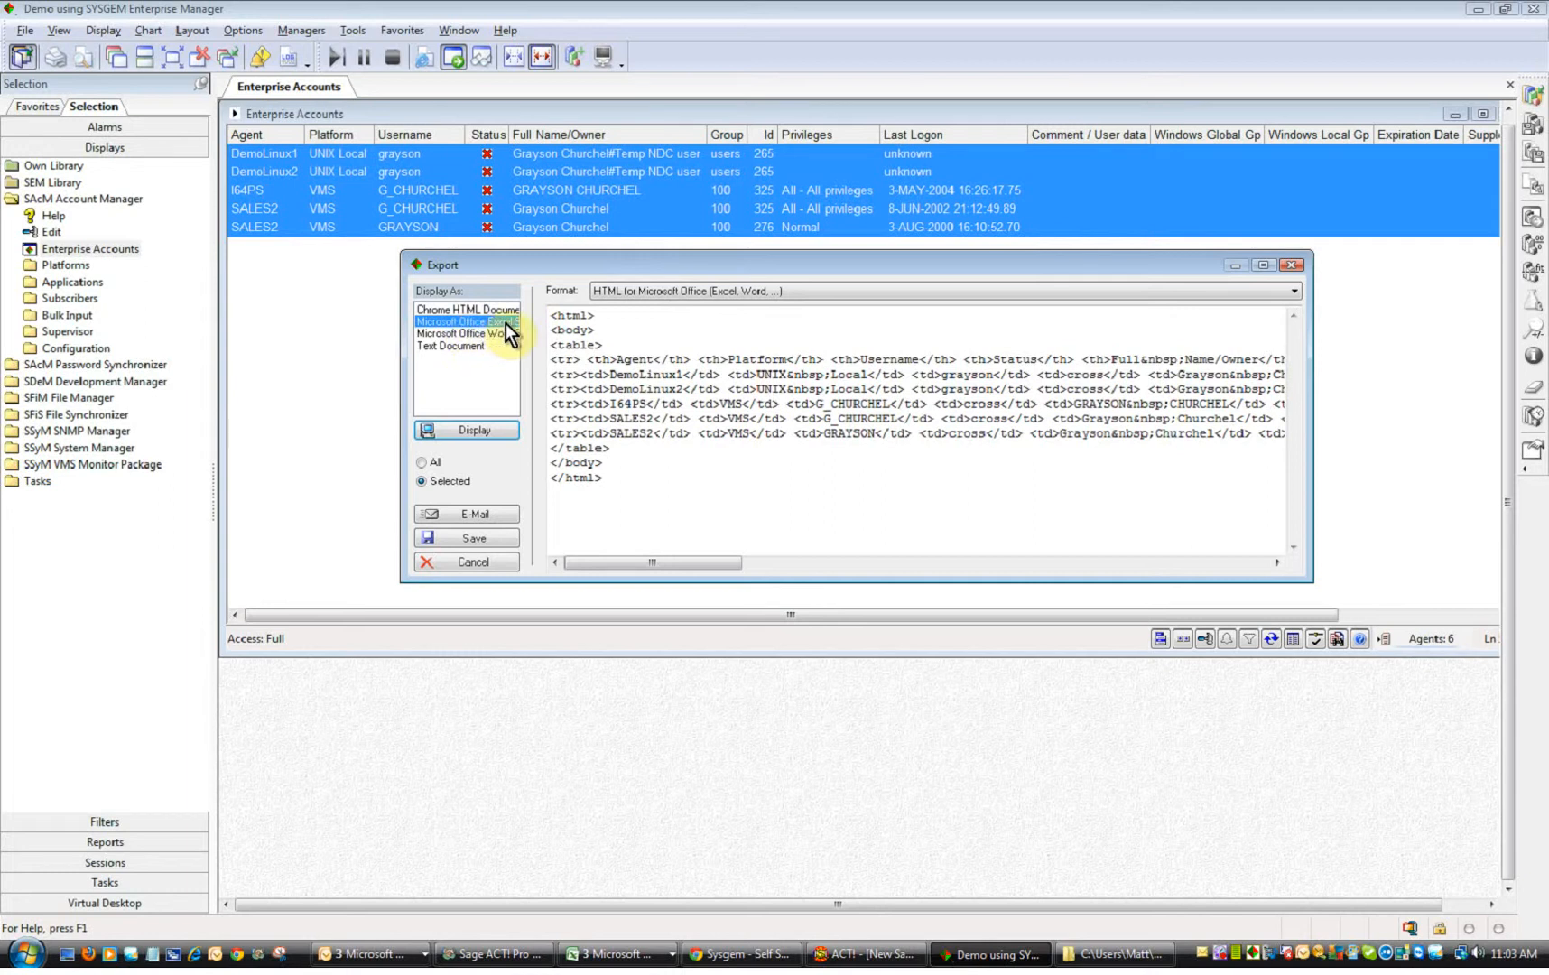
pyautogui.click(494, 433)
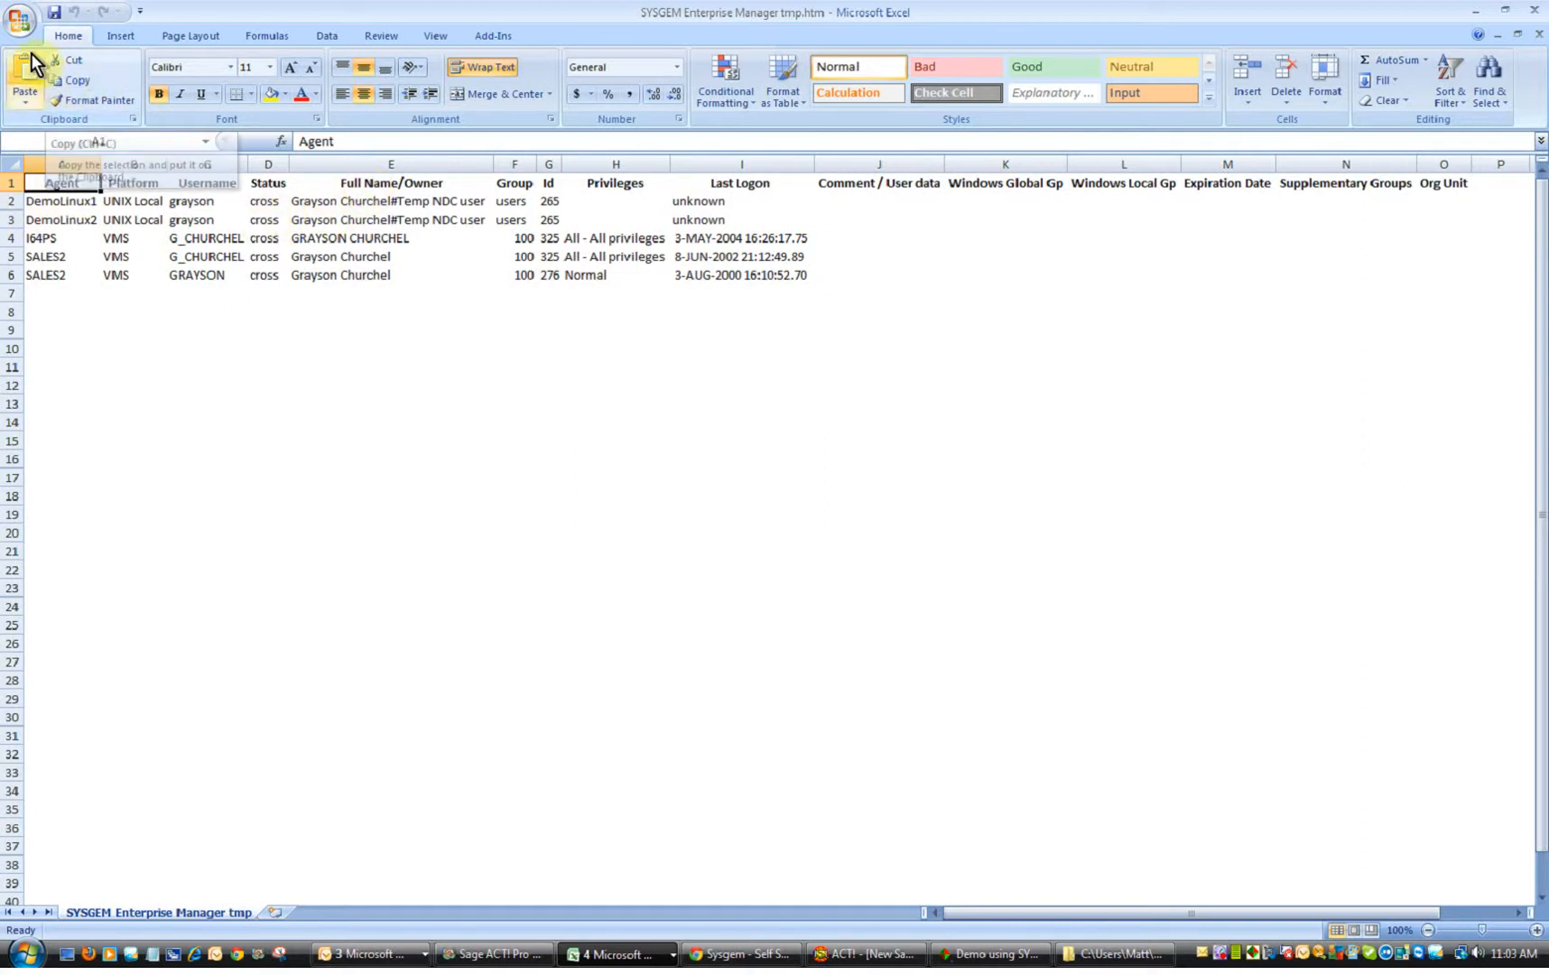
# Save the exported sheet as an Excel 97-2003 Workbook, named with the owner's first name followed by "accounts disabled"
pyautogui.click(20, 22)
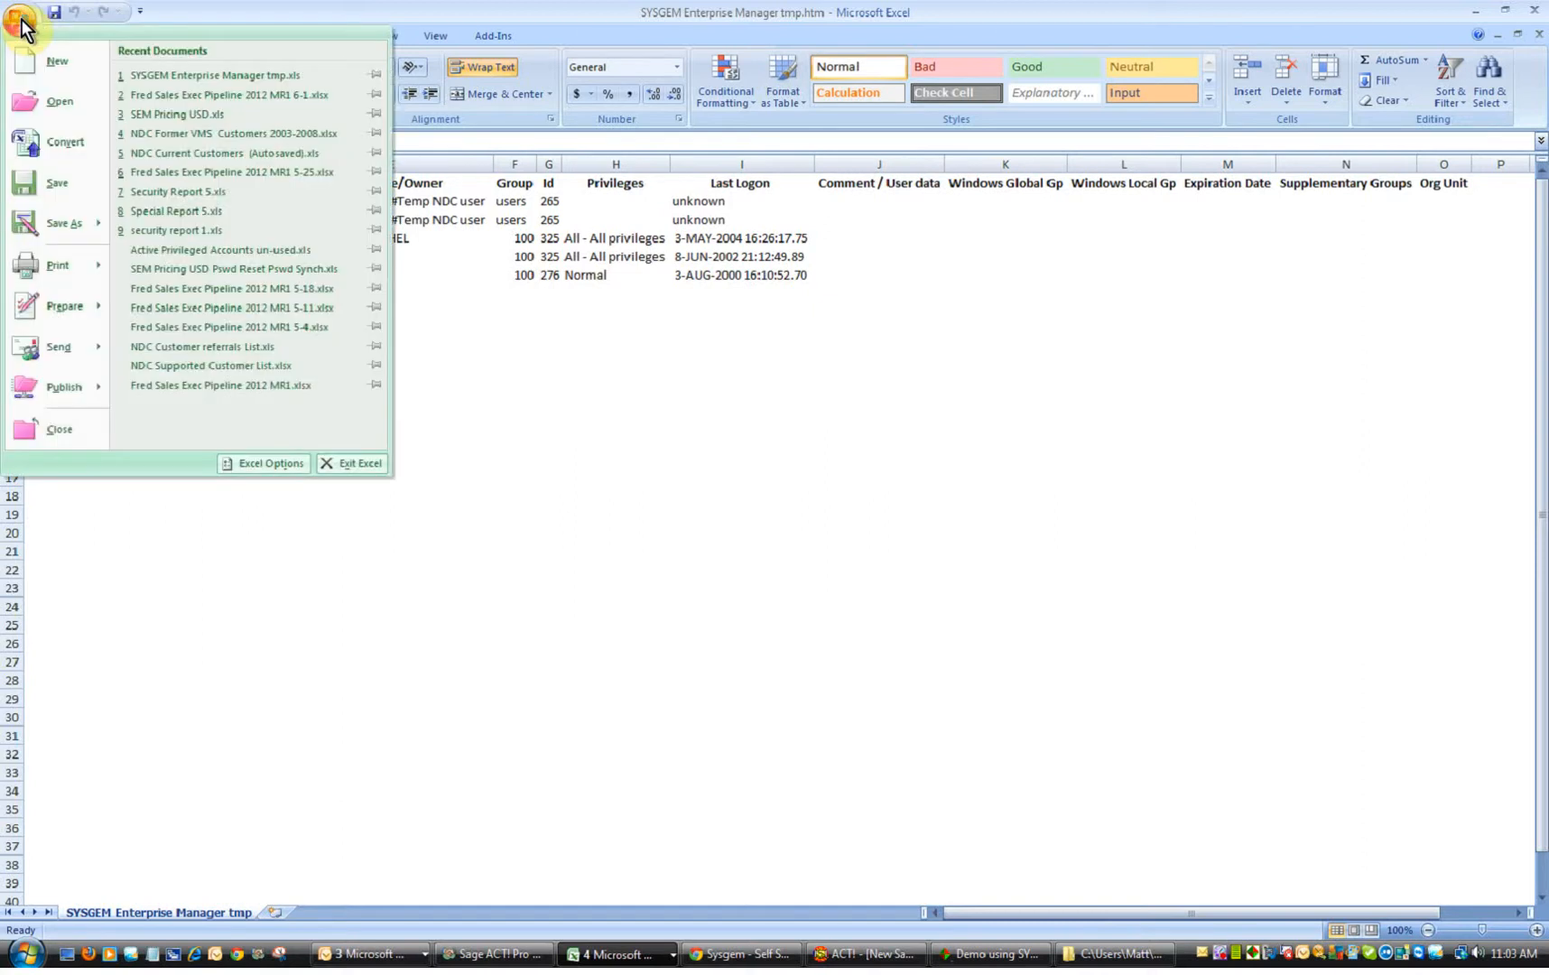
pyautogui.click(72, 227)
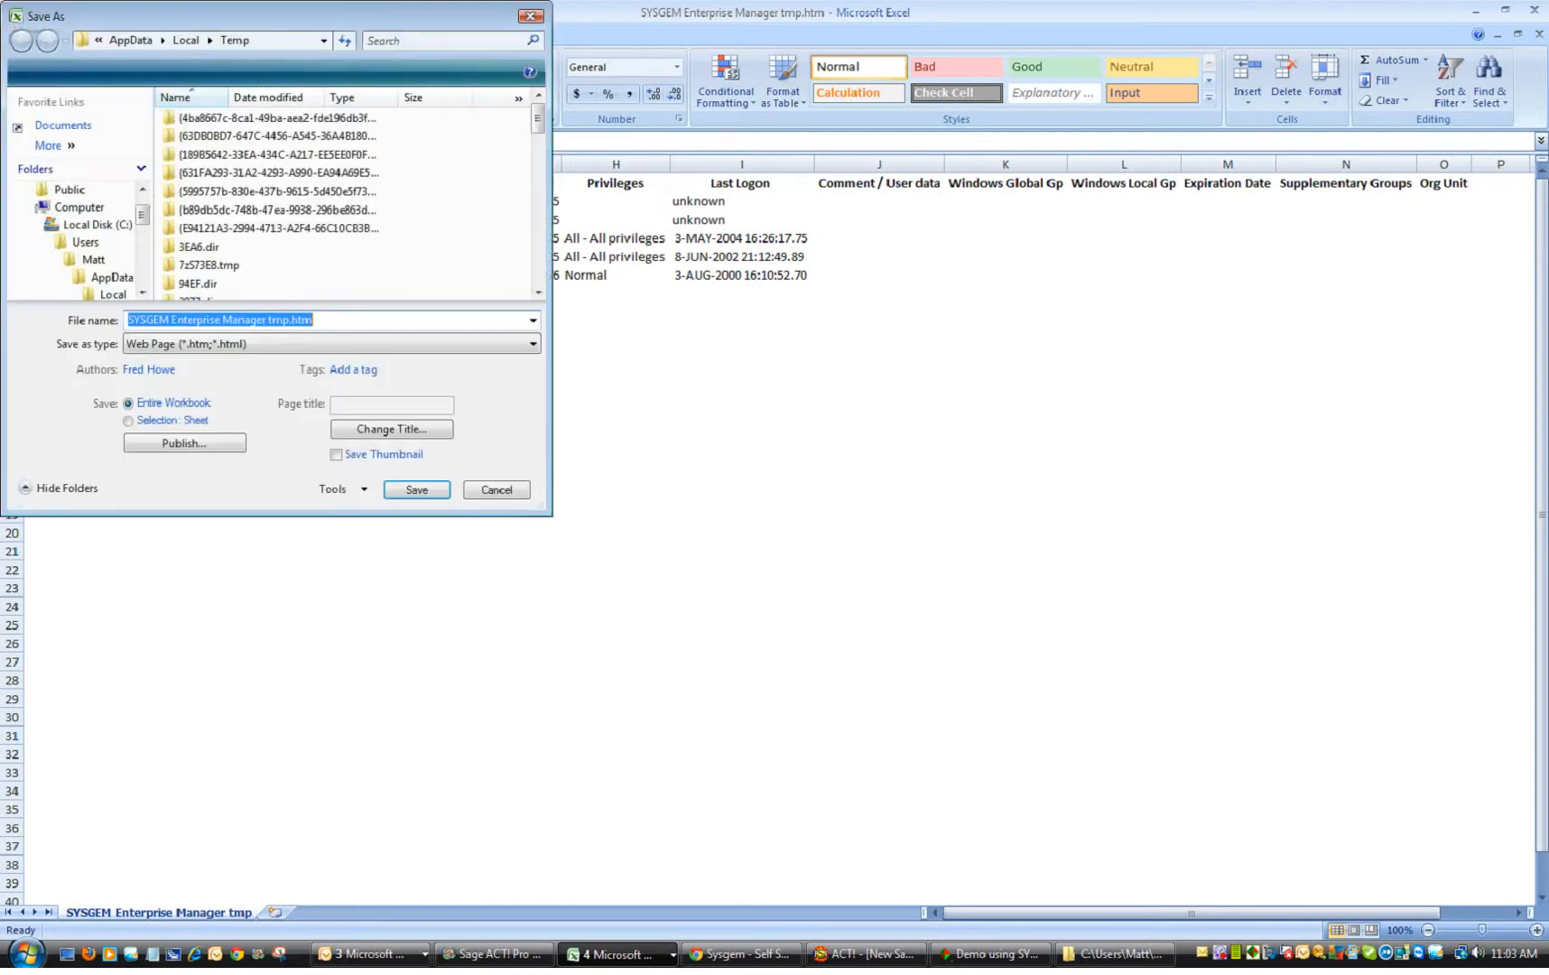
pyautogui.click(537, 345)
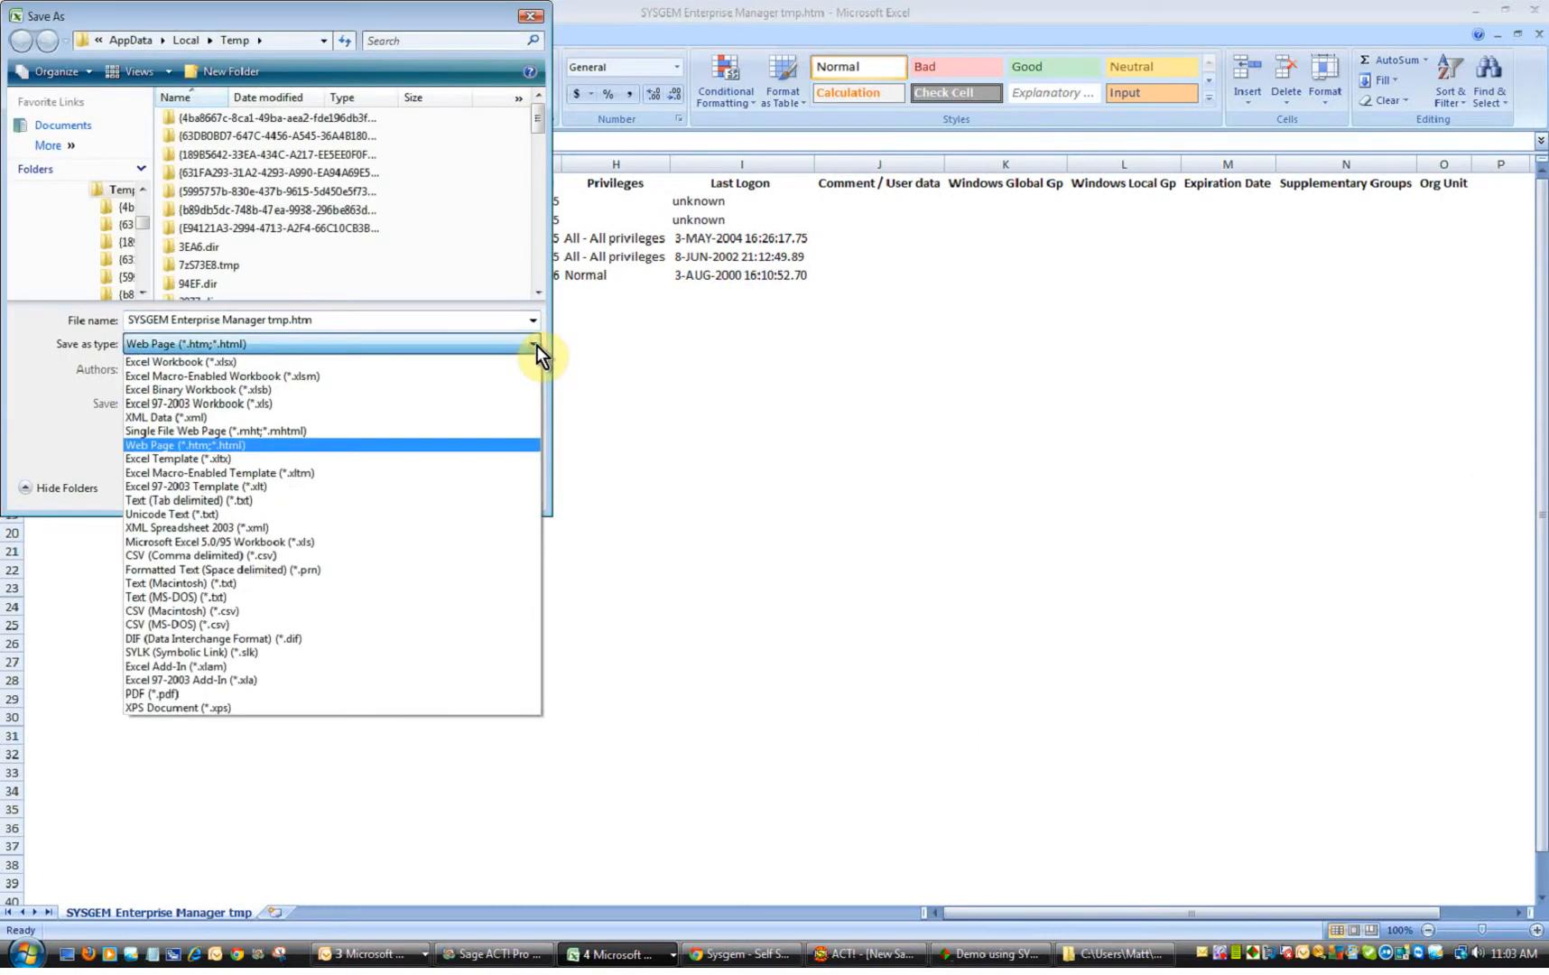
pyautogui.click(225, 403)
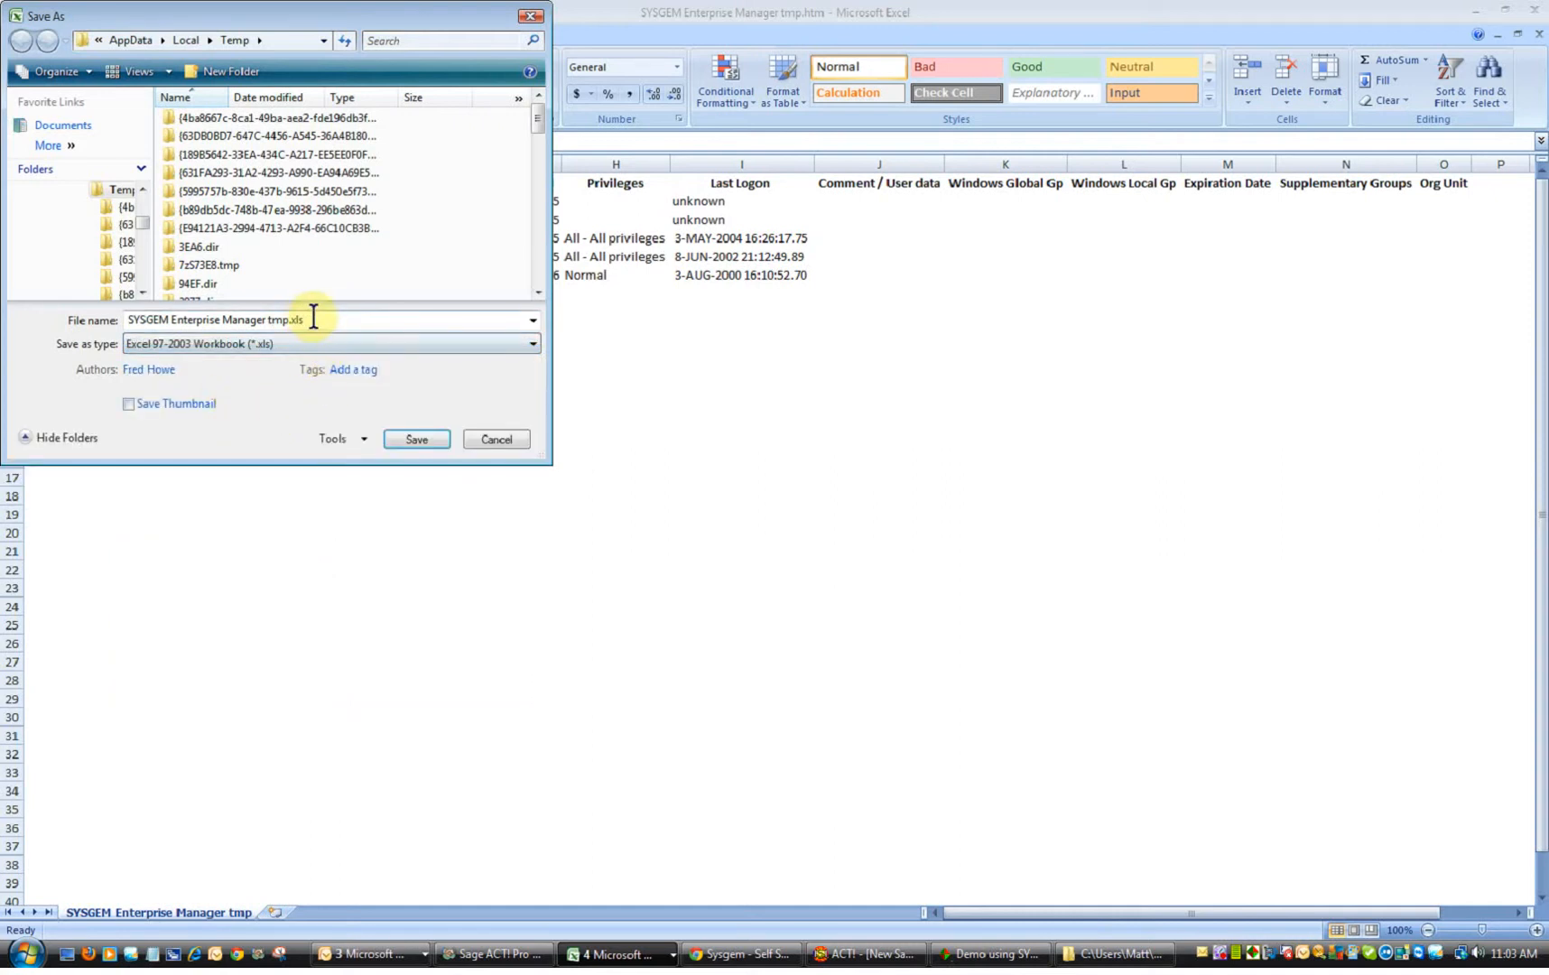
pyautogui.moveTo(304, 317); pyautogui.dragTo(75, 322)
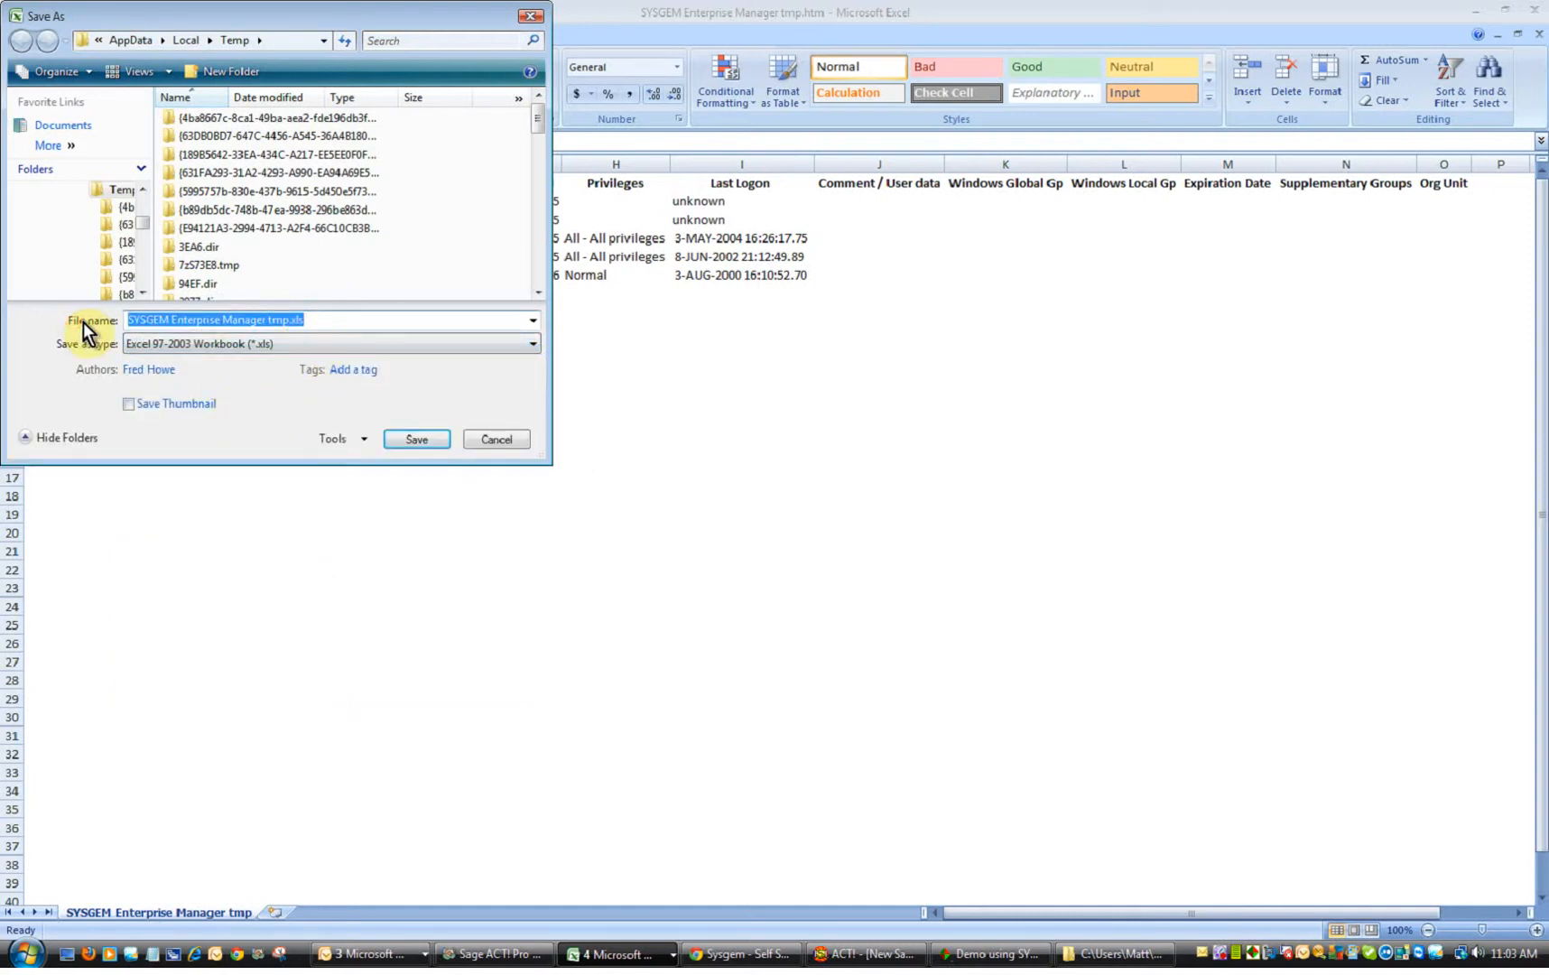
pyautogui.write('G')
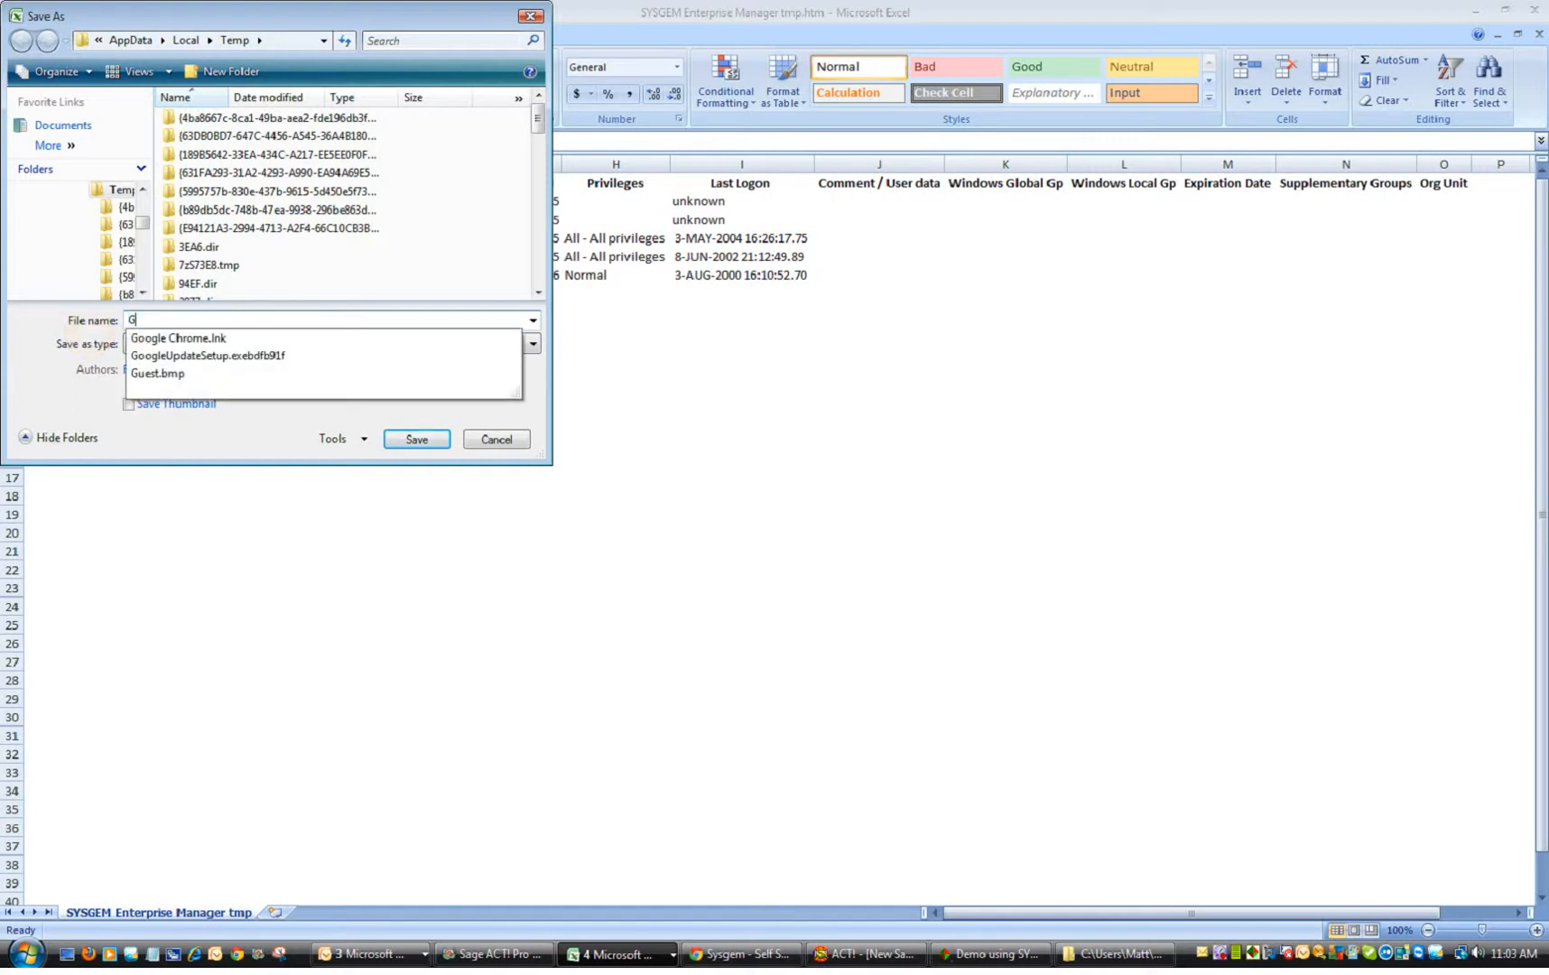
pyautogui.write('rayson')
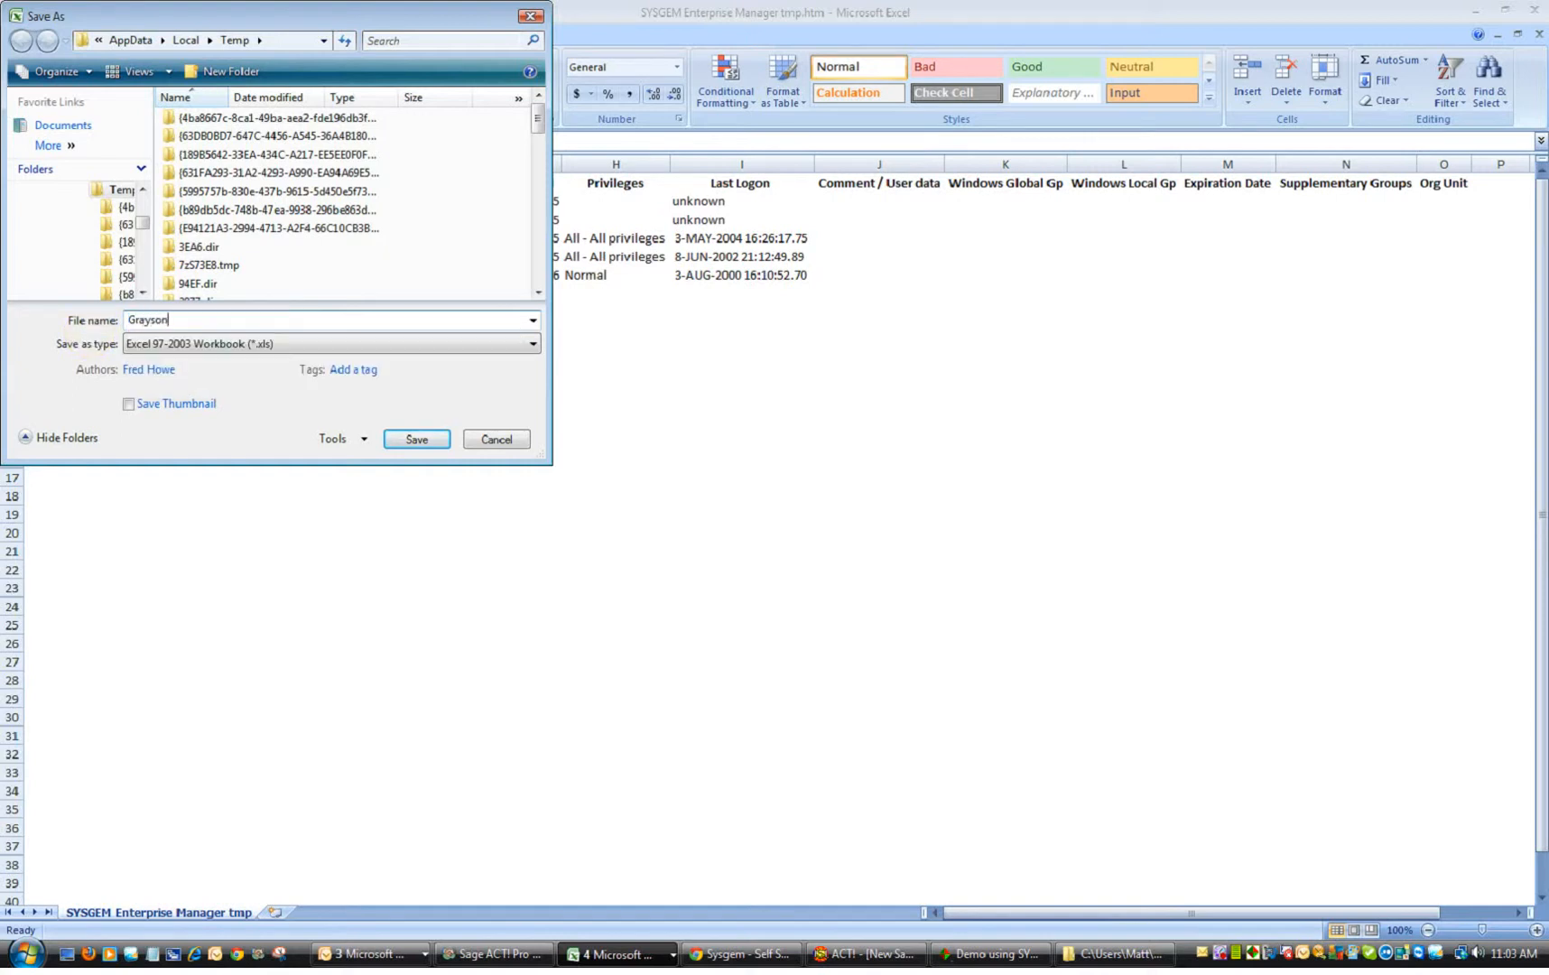
pyautogui.write(' accounts disabled')
pyautogui.click(416, 440)
pyautogui.click(428, 439)
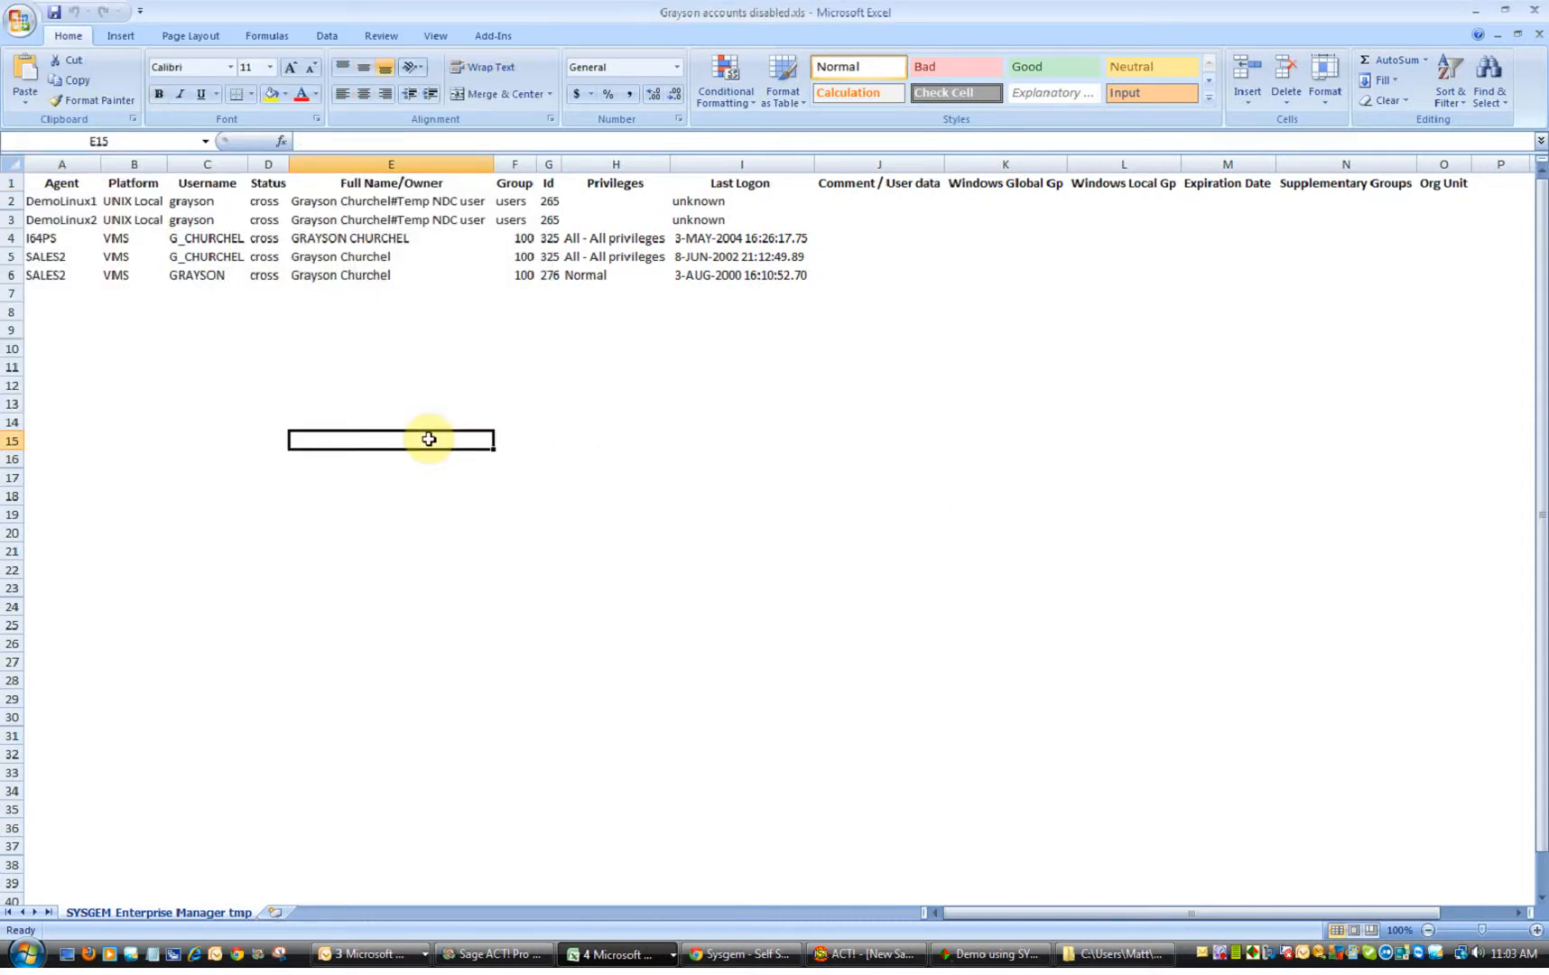
# Close the Excel workbook and the Export window, and clear the selection in the account list
pyautogui.click(1535, 16)
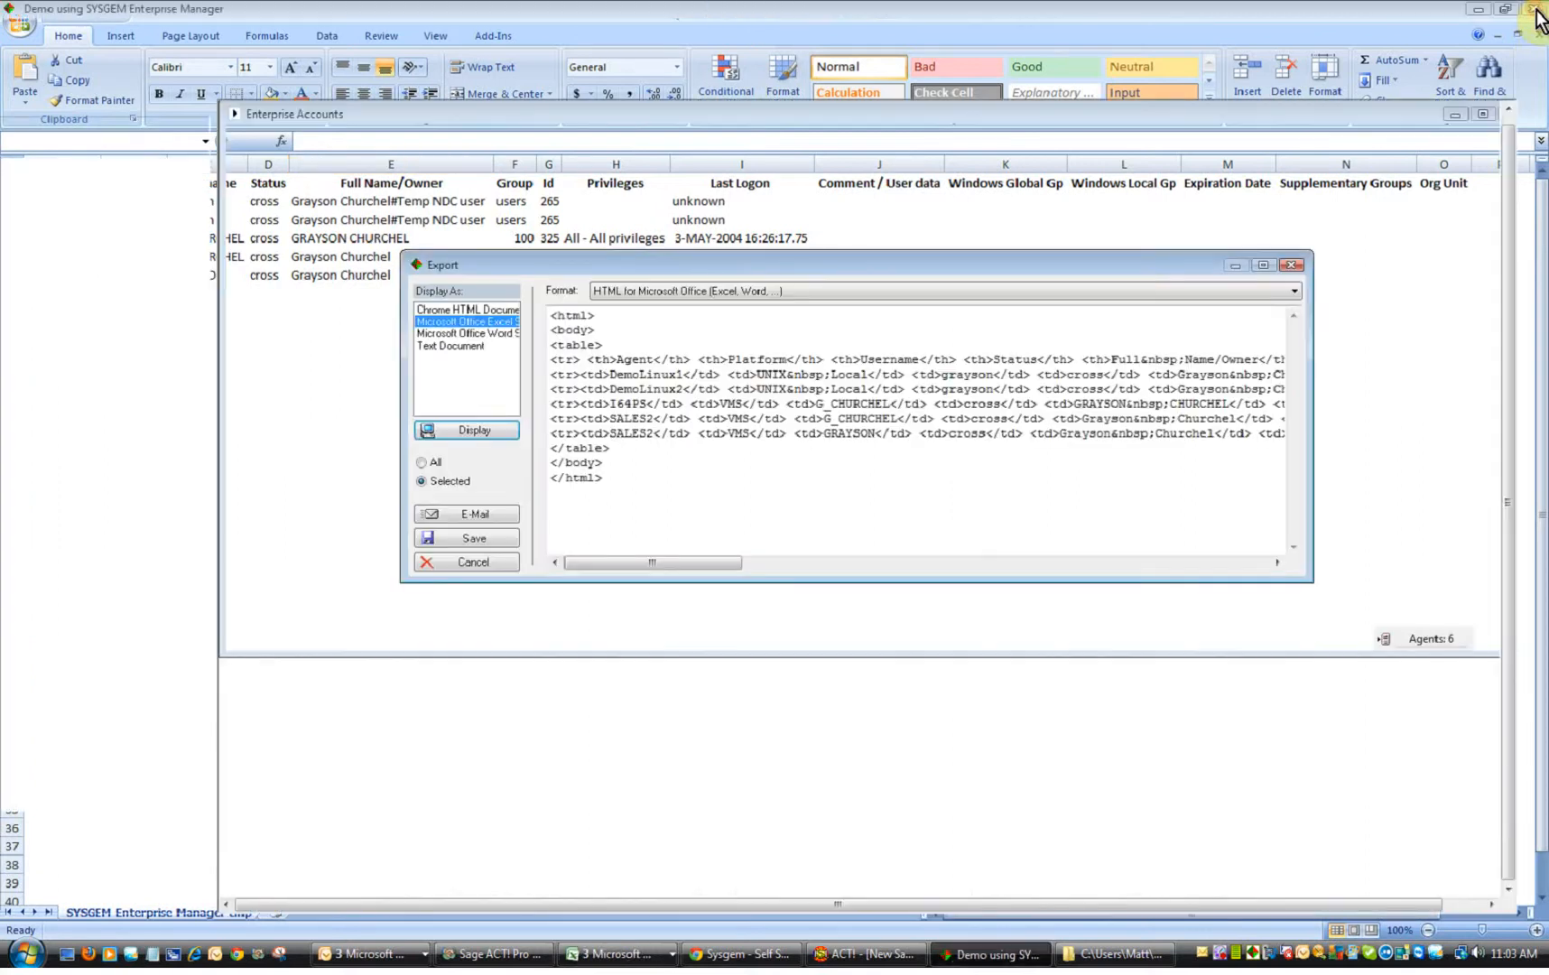
pyautogui.click(933, 451)
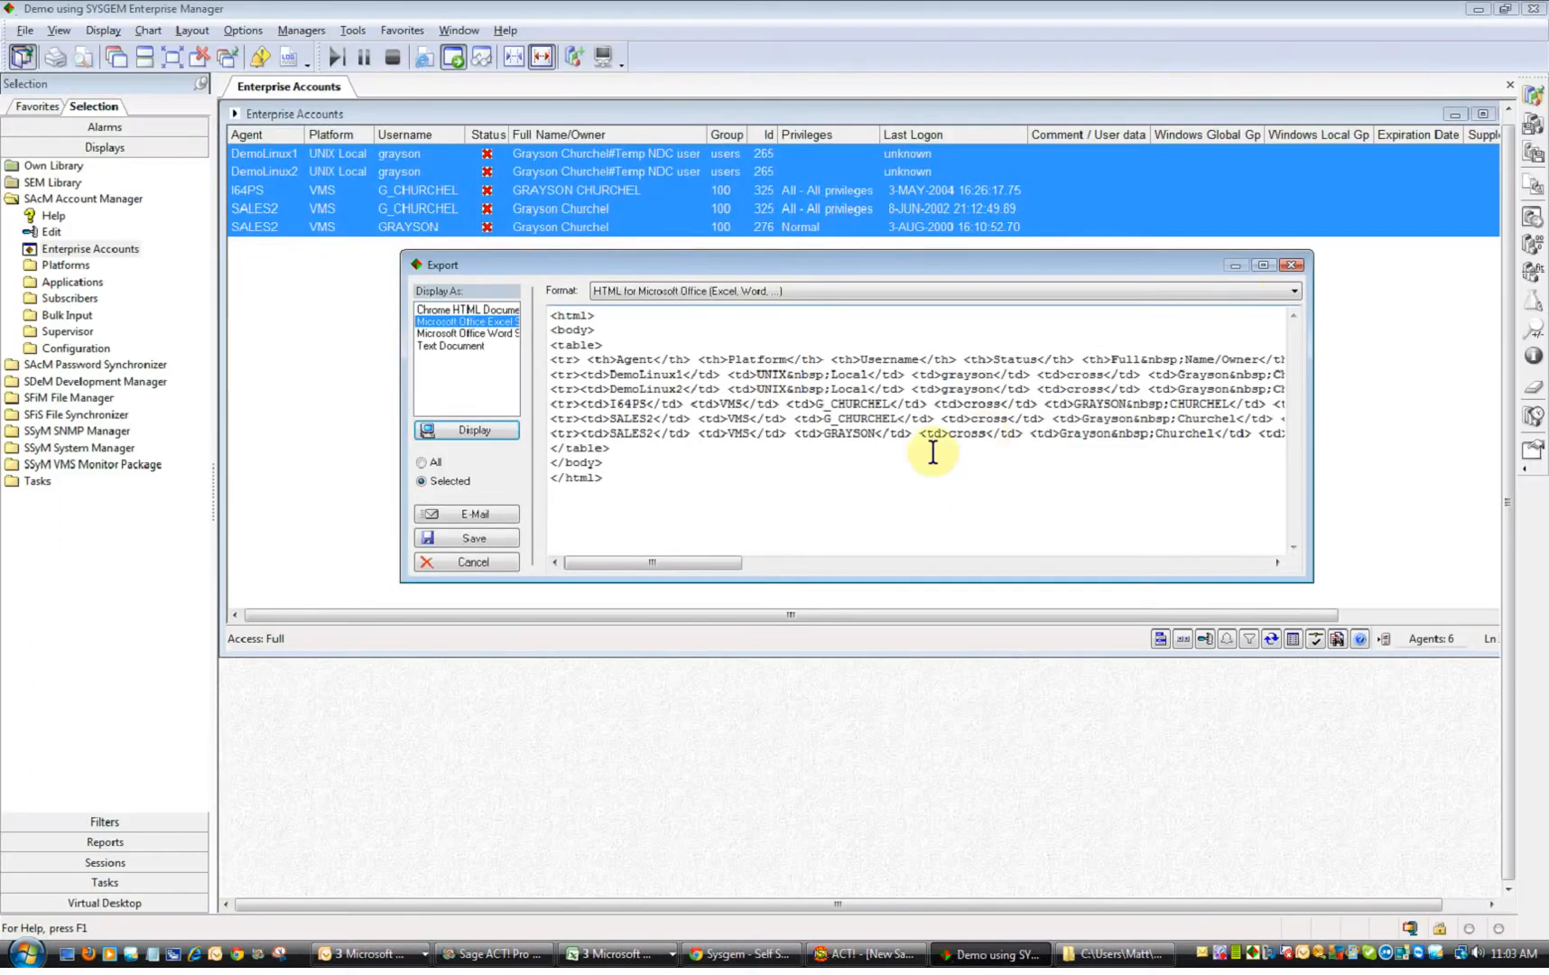
pyautogui.click(1292, 265)
pyautogui.click(893, 434)
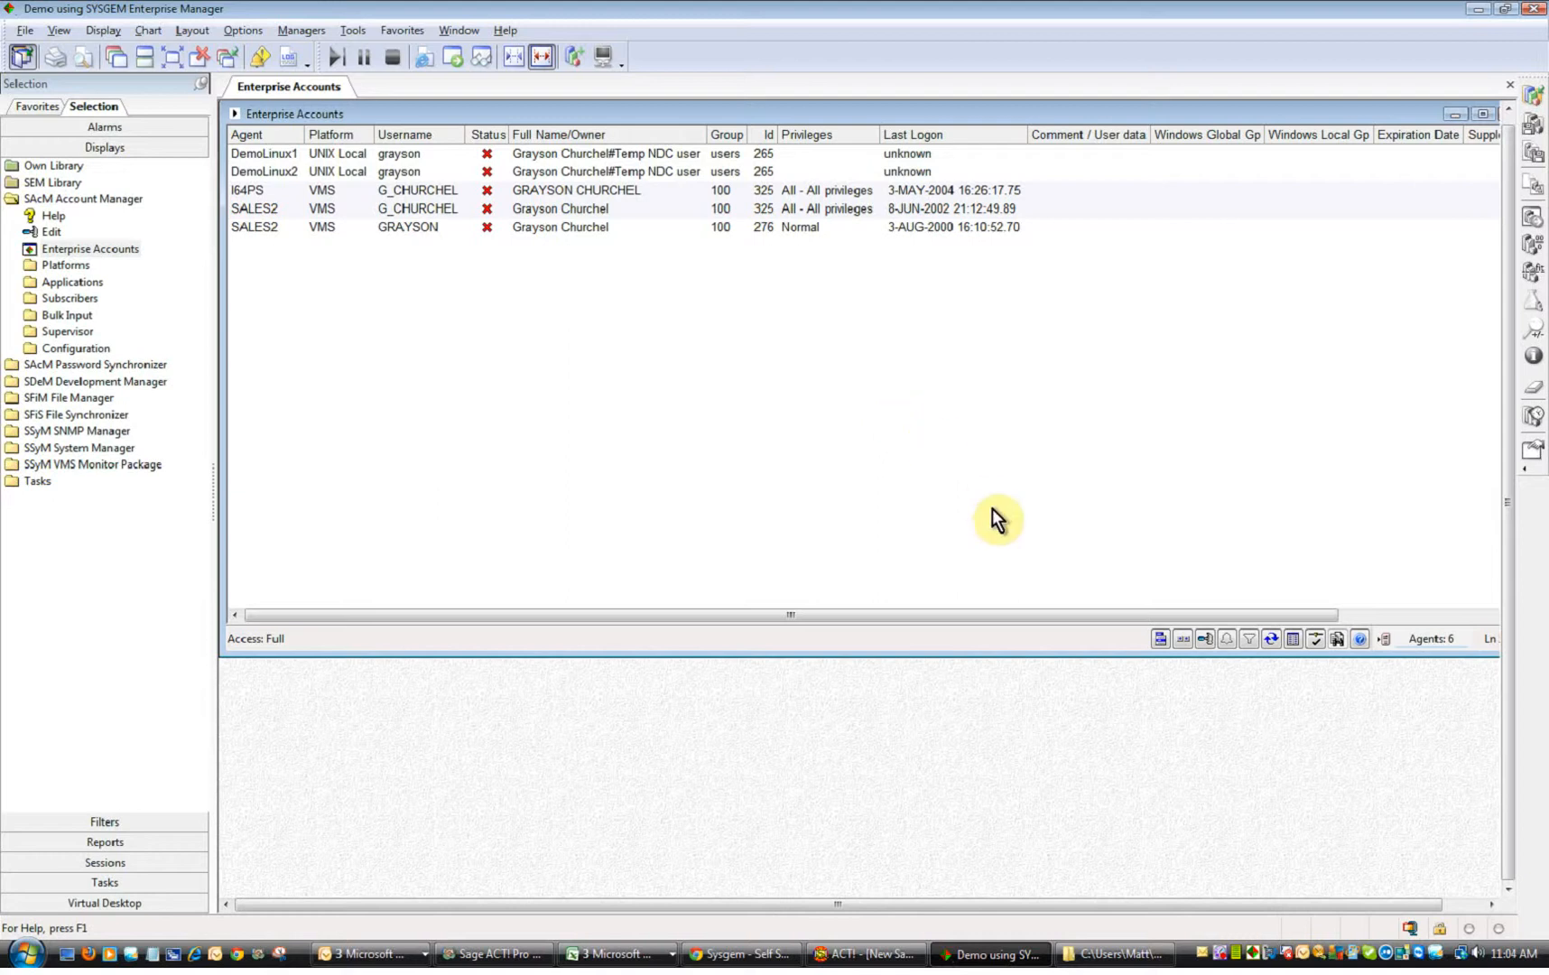
# Query the accounts on all agents without any search text and look through the account list
pyautogui.click(1383, 639)
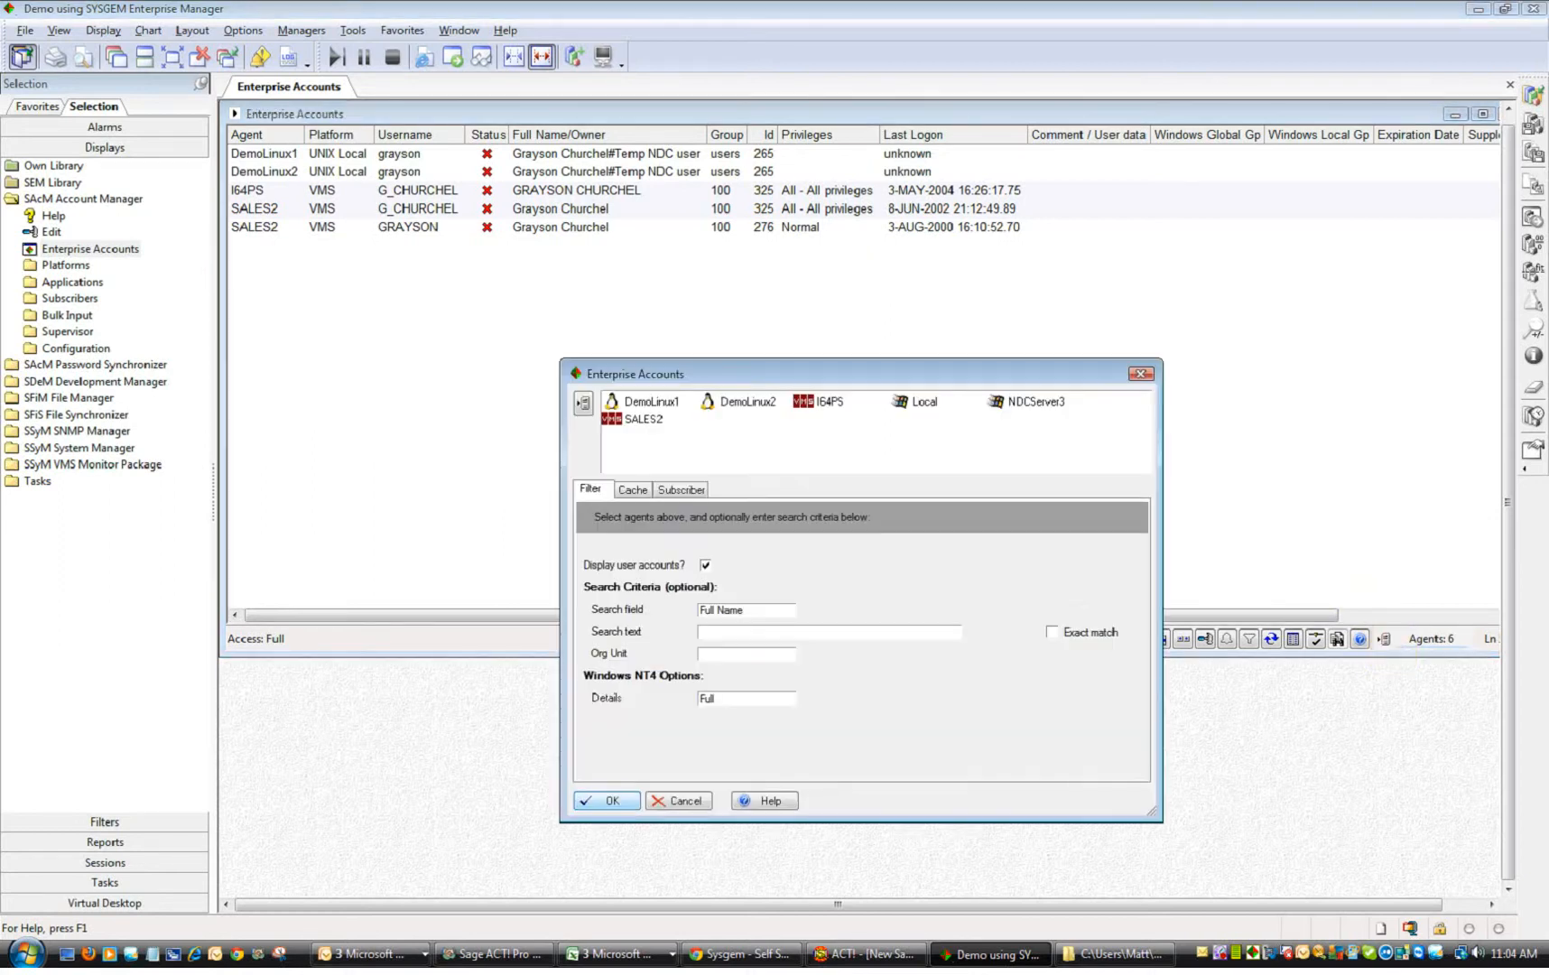
pyautogui.click(775, 608)
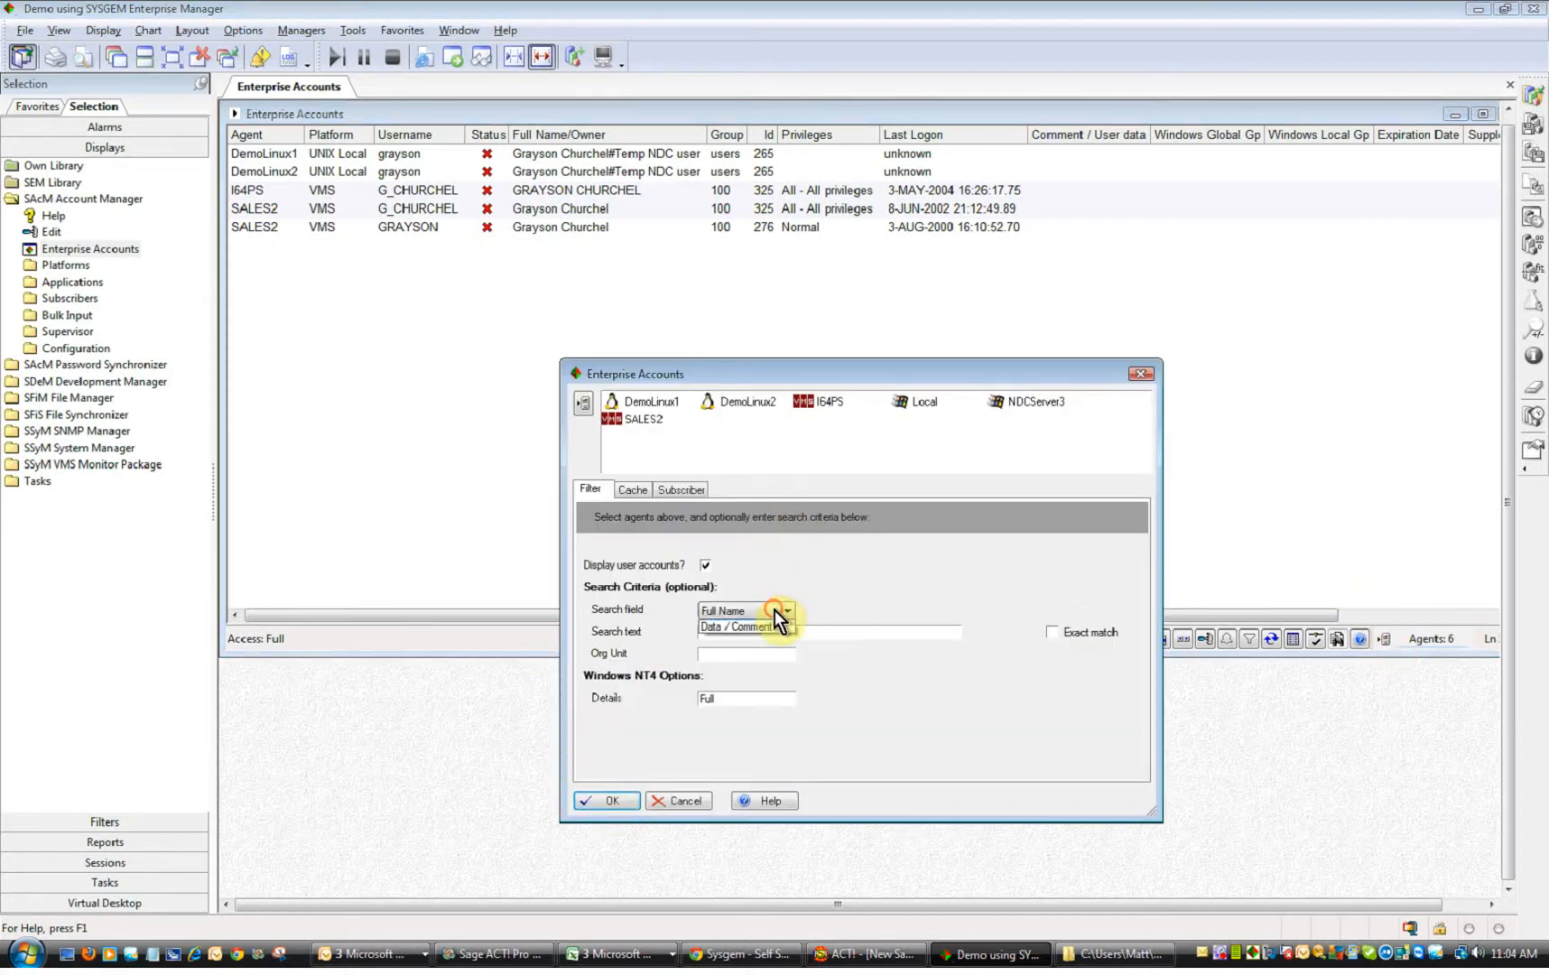
pyautogui.click(726, 628)
pyautogui.click(592, 800)
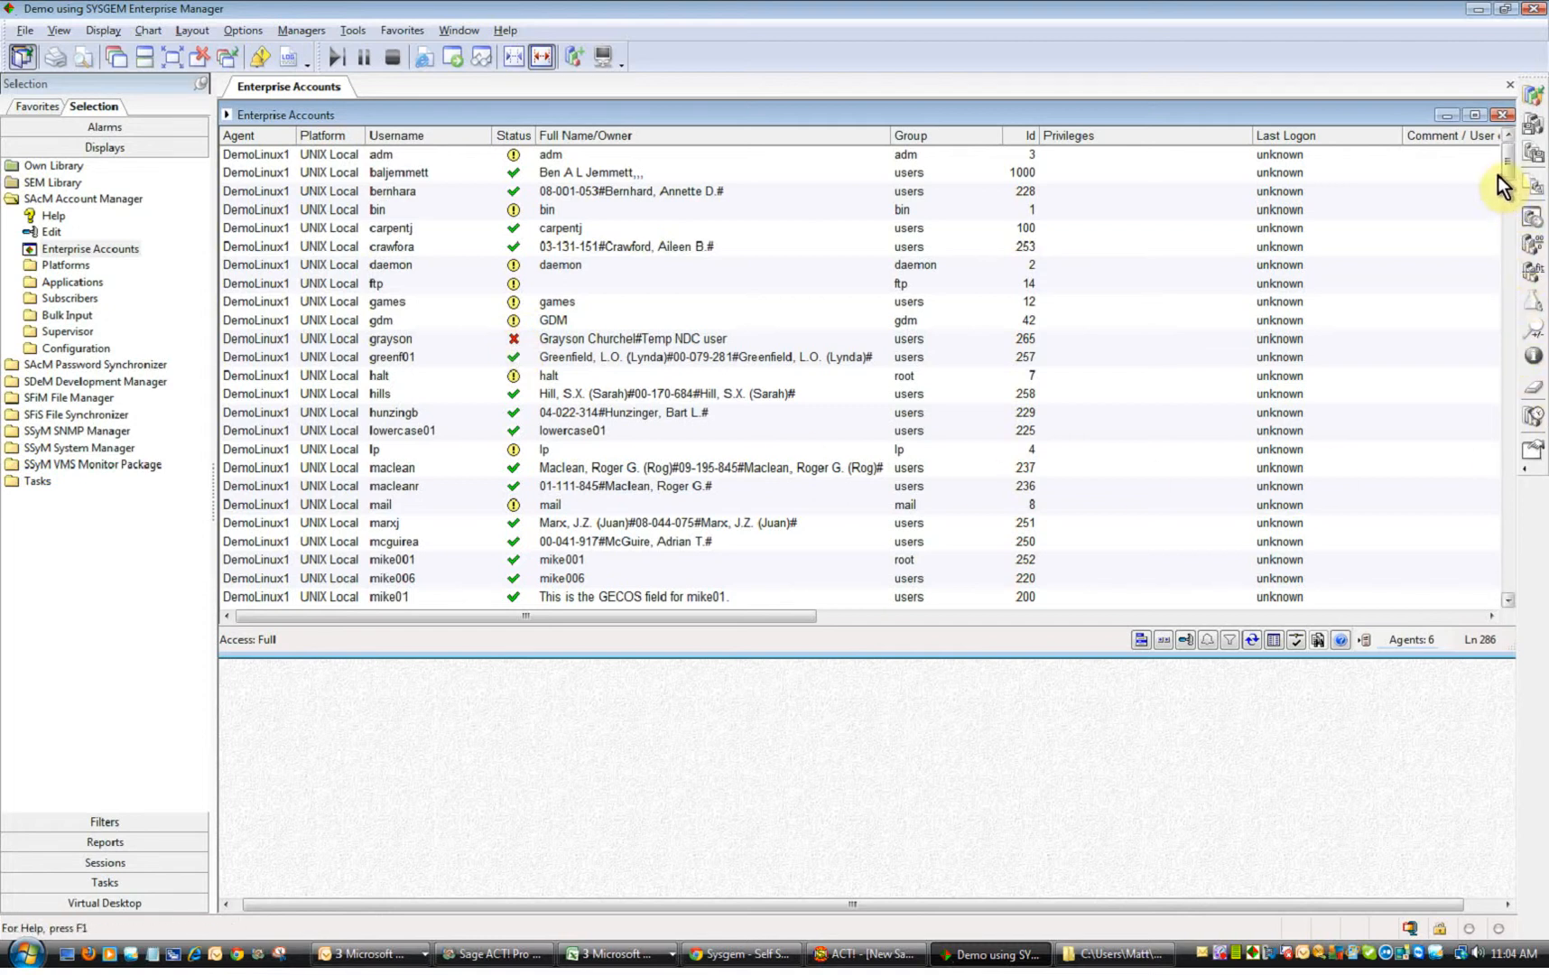
pyautogui.moveTo(1511, 173); pyautogui.dragTo(1511, 208)
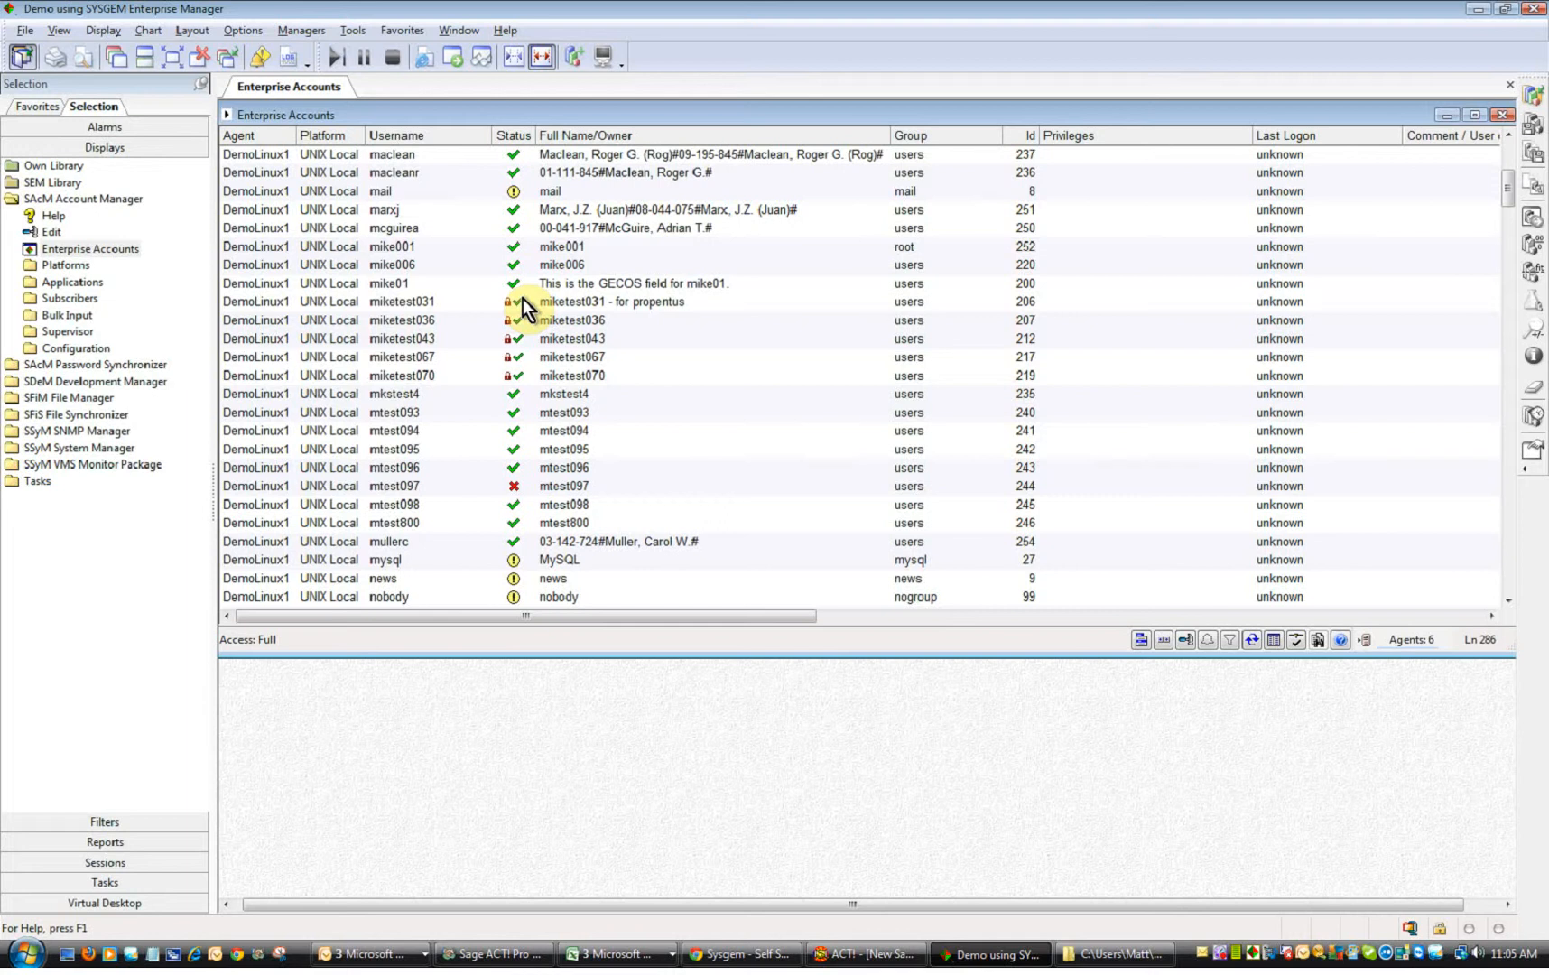
pyautogui.moveTo(1506, 188); pyautogui.dragTo(1508, 122)
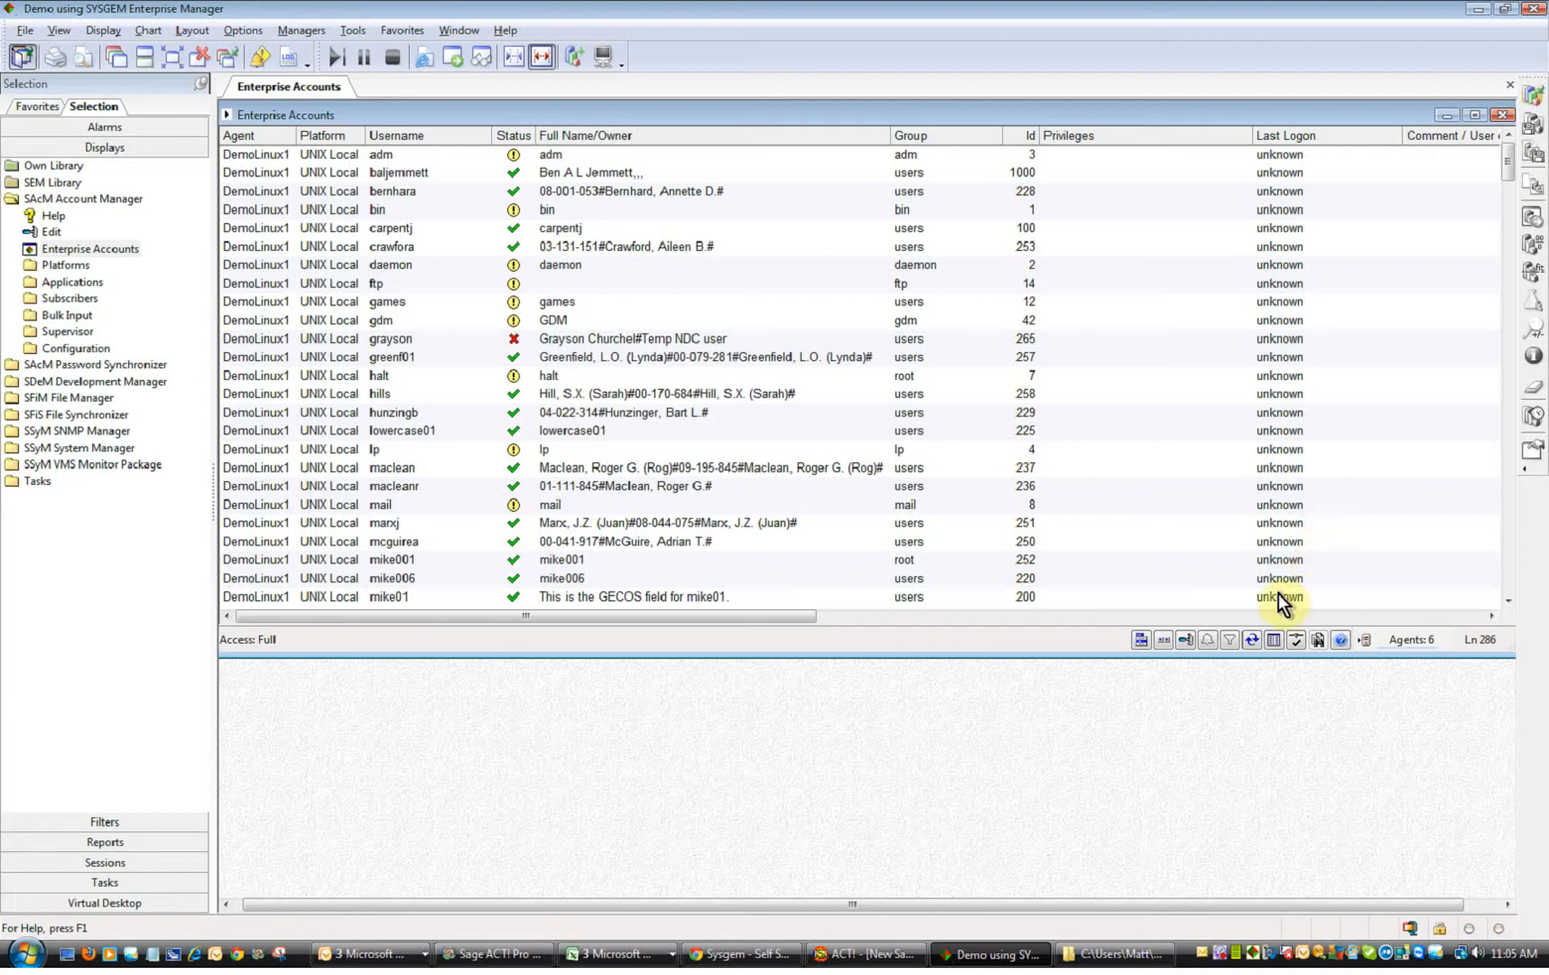
# Open the SAcM Account Manager filters and review the General, Criteria and Displays pages of a new filter definition, without saving it
pyautogui.click(1230, 642)
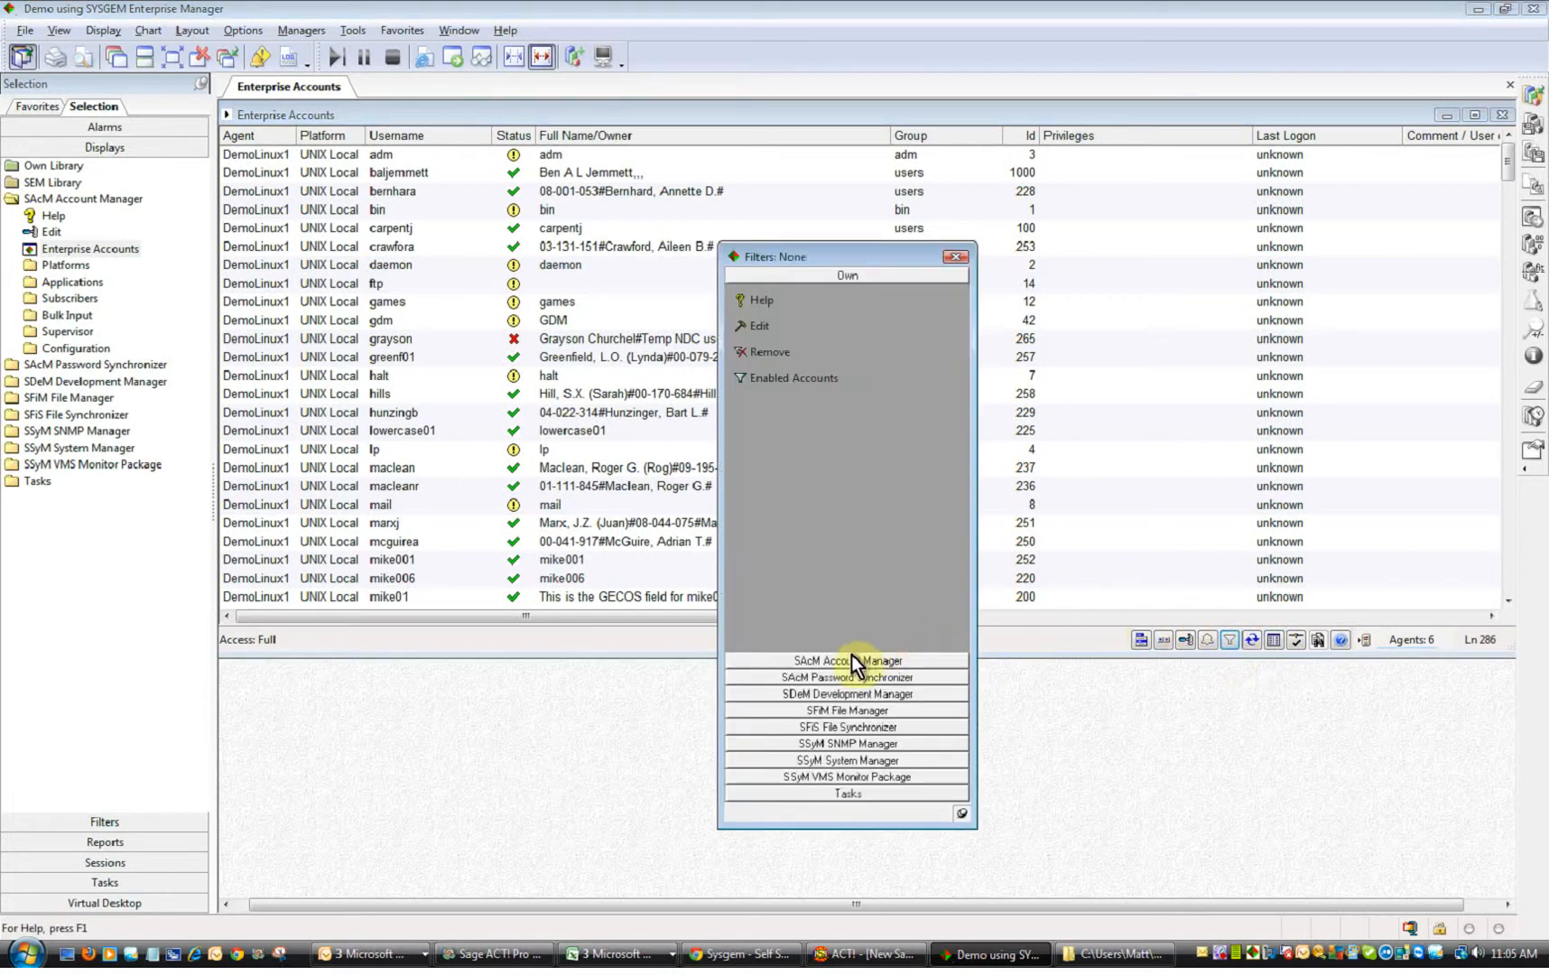
pyautogui.click(847, 662)
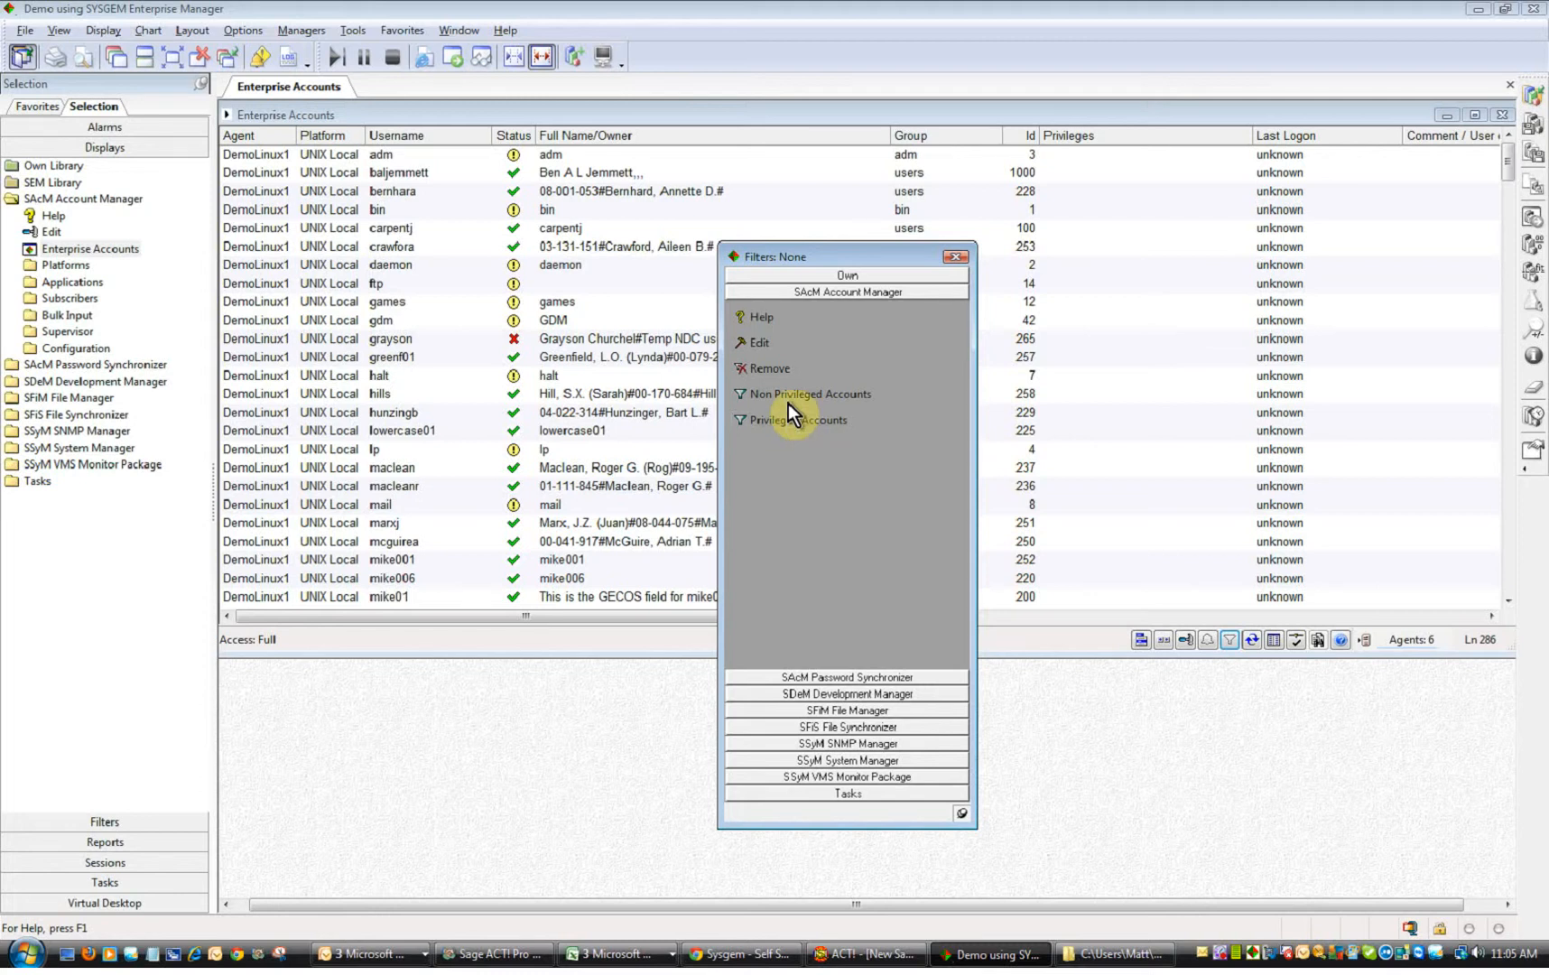
pyautogui.click(765, 346)
pyautogui.doubleClick(496, 394)
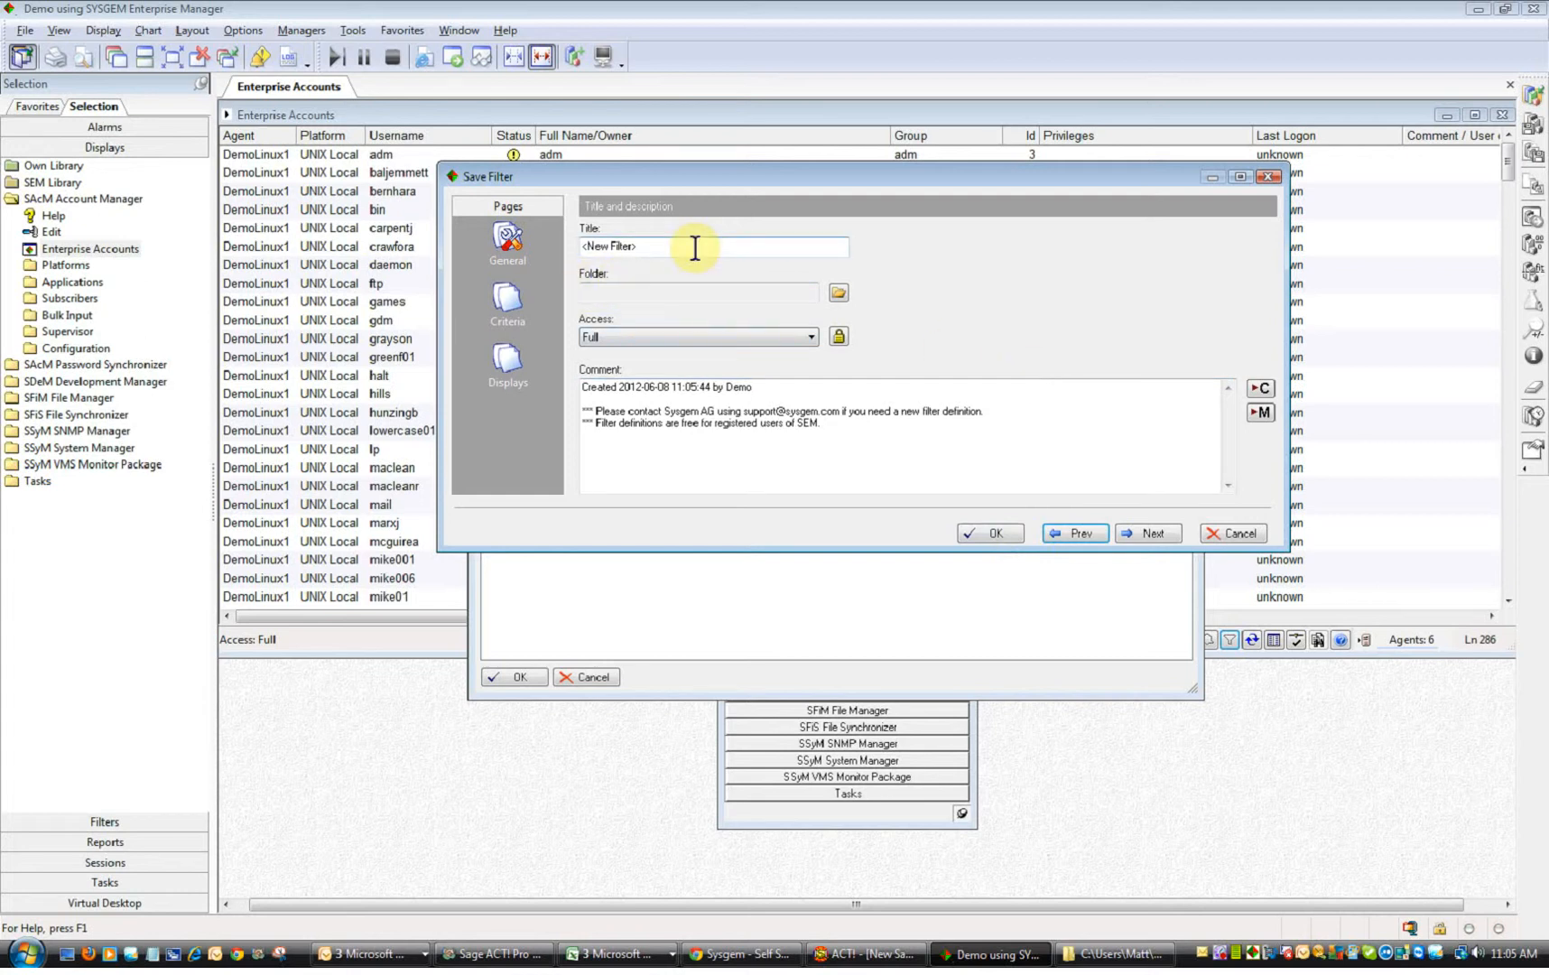
pyautogui.click(508, 298)
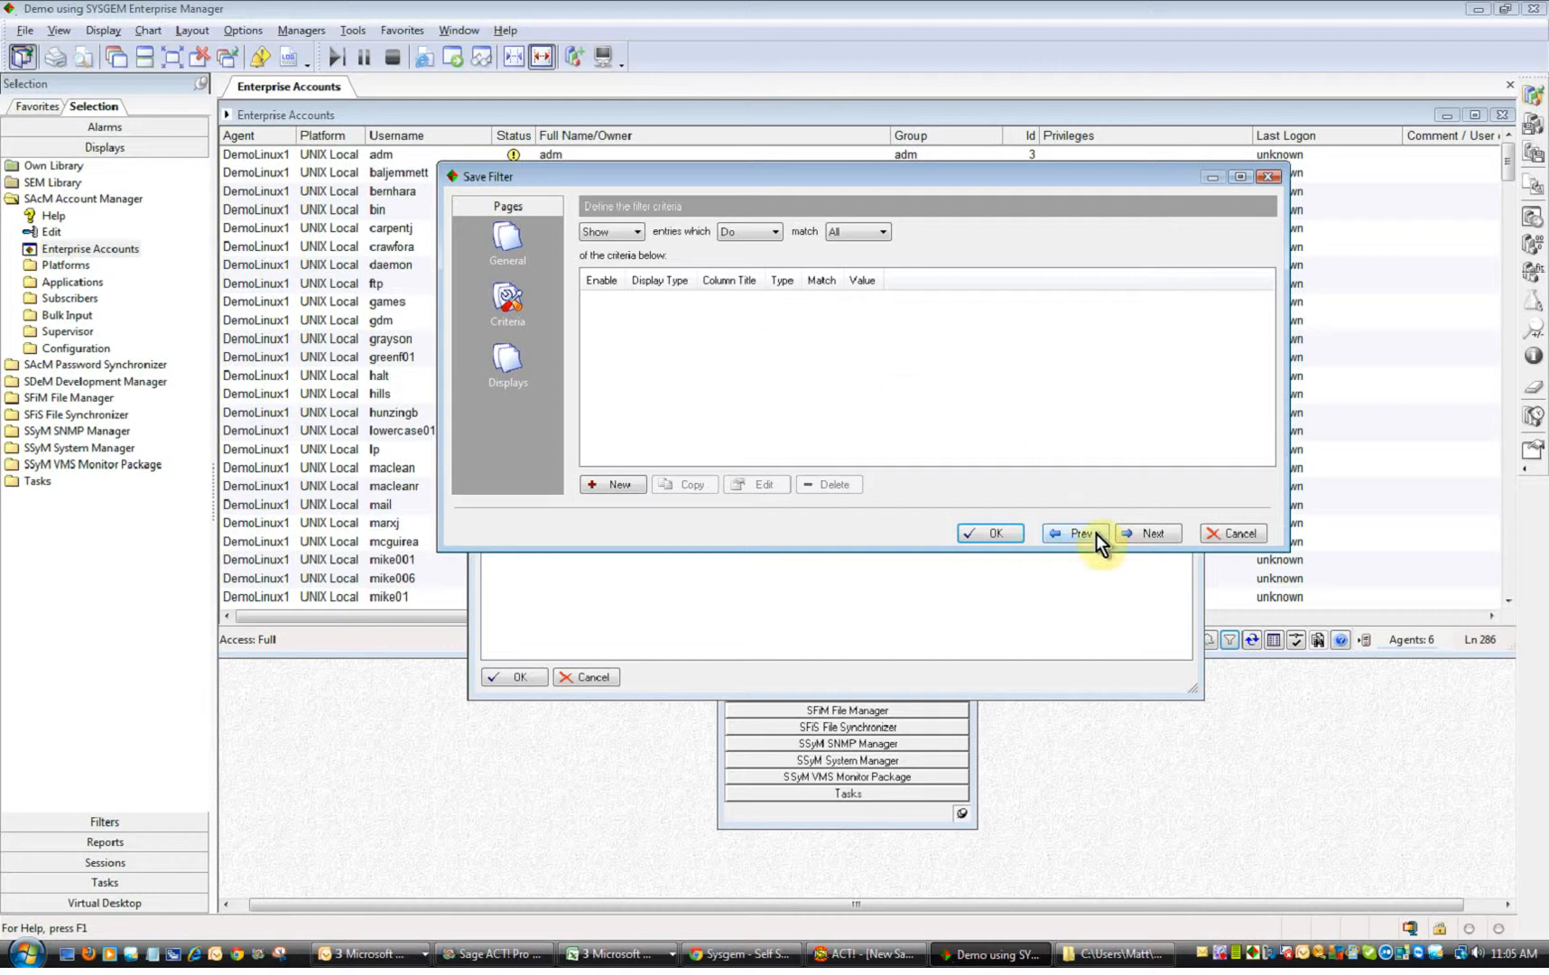
pyautogui.click(509, 362)
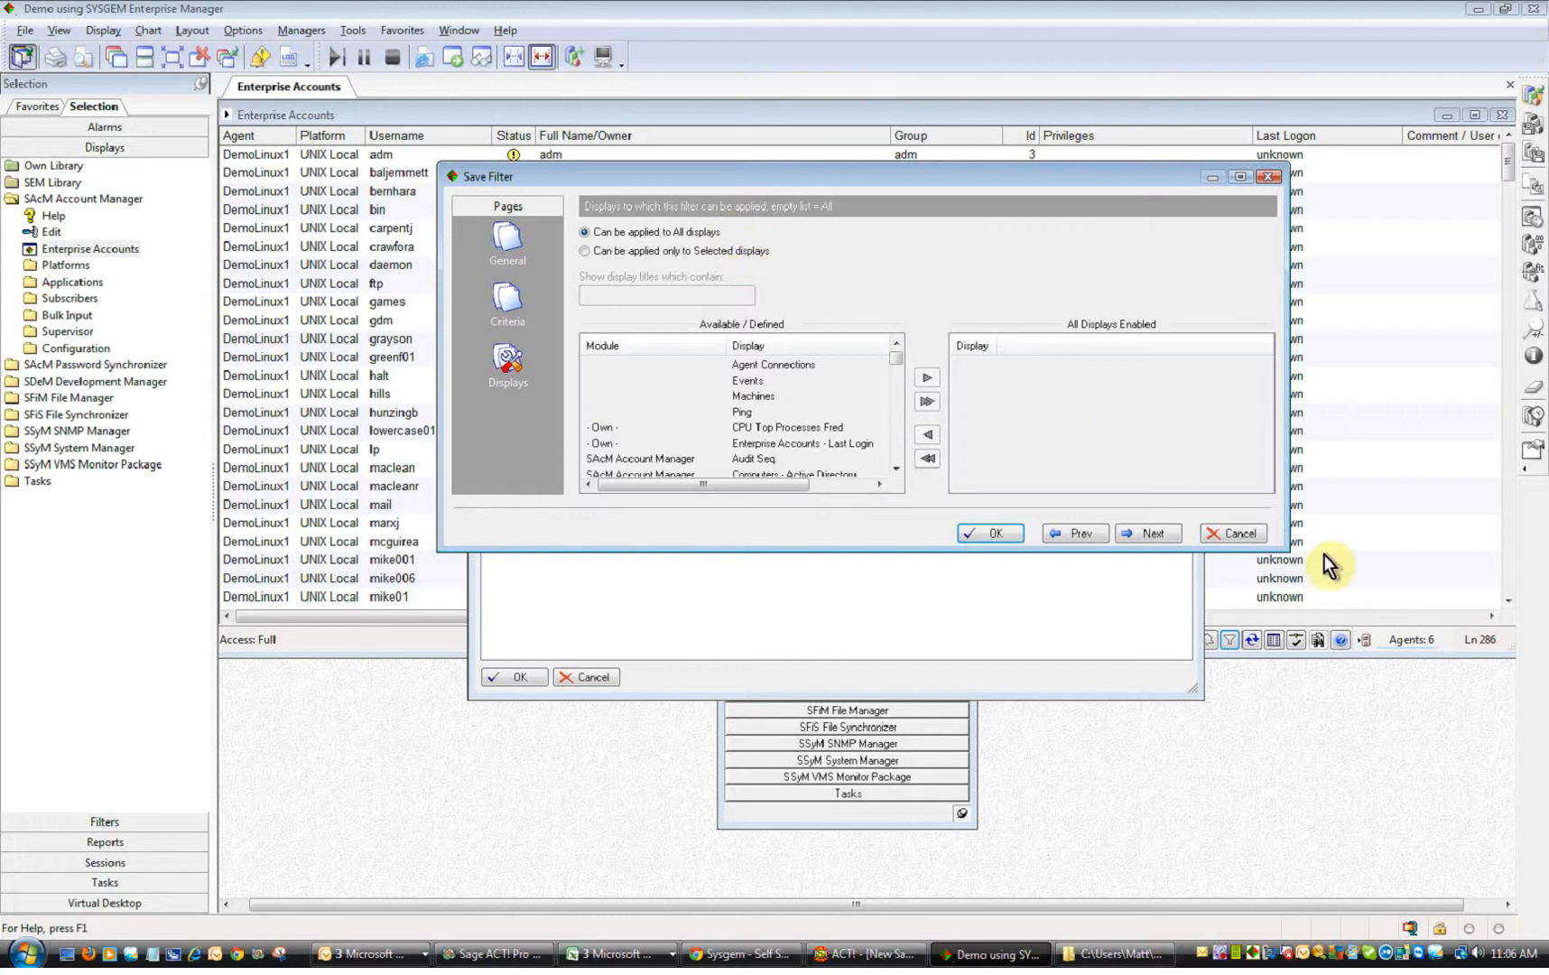
pyautogui.click(1239, 534)
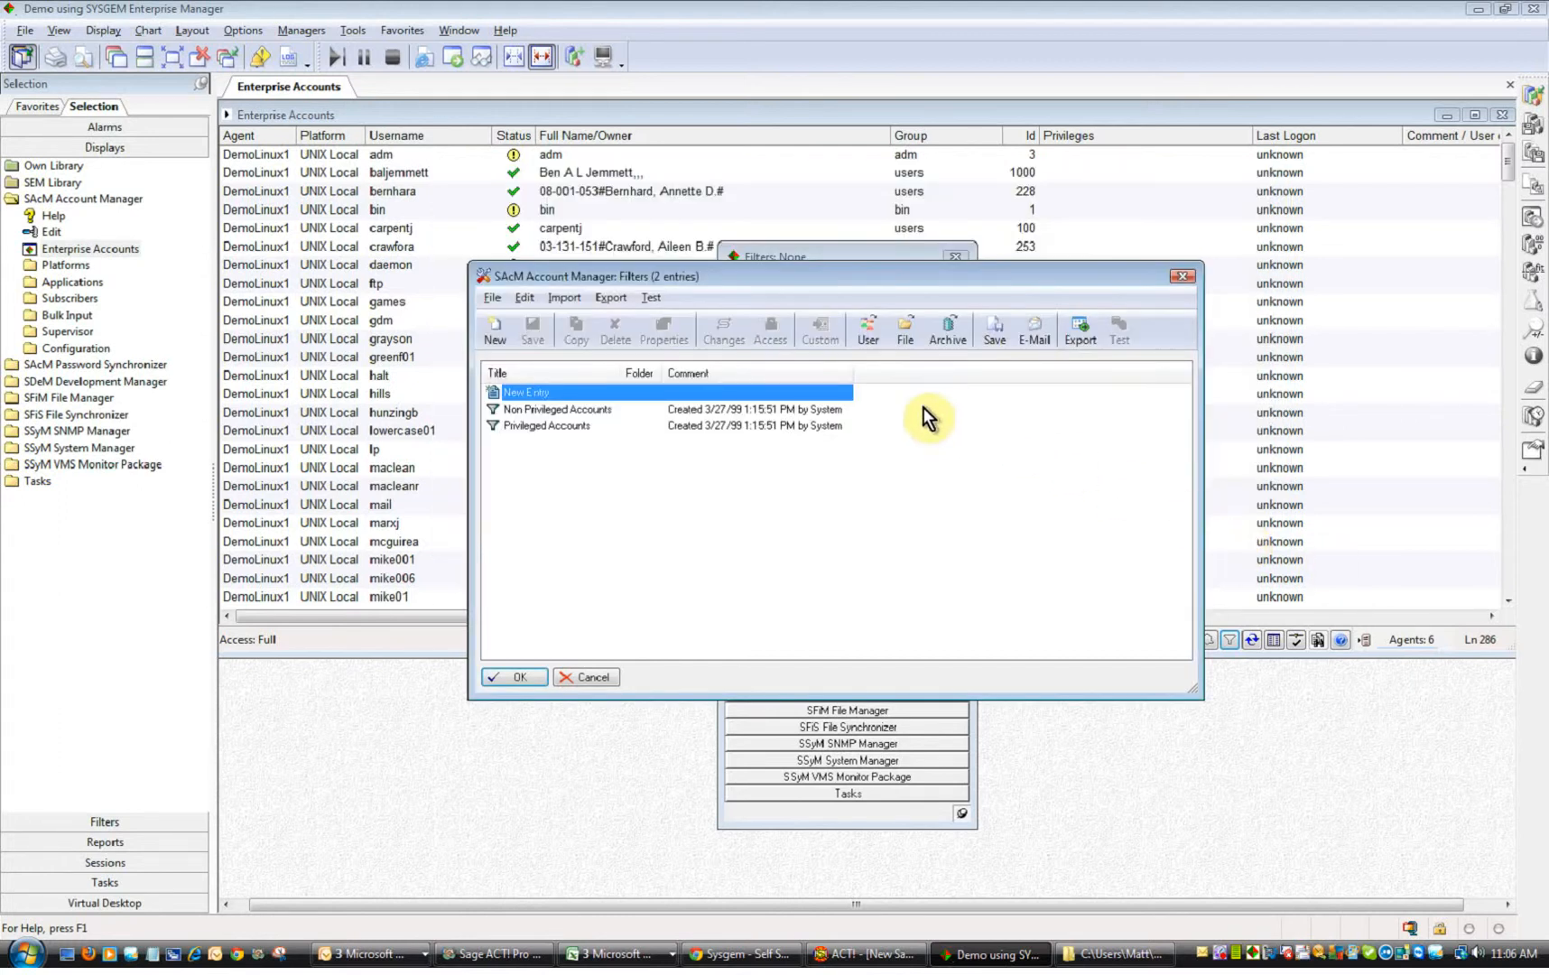
pyautogui.click(1181, 277)
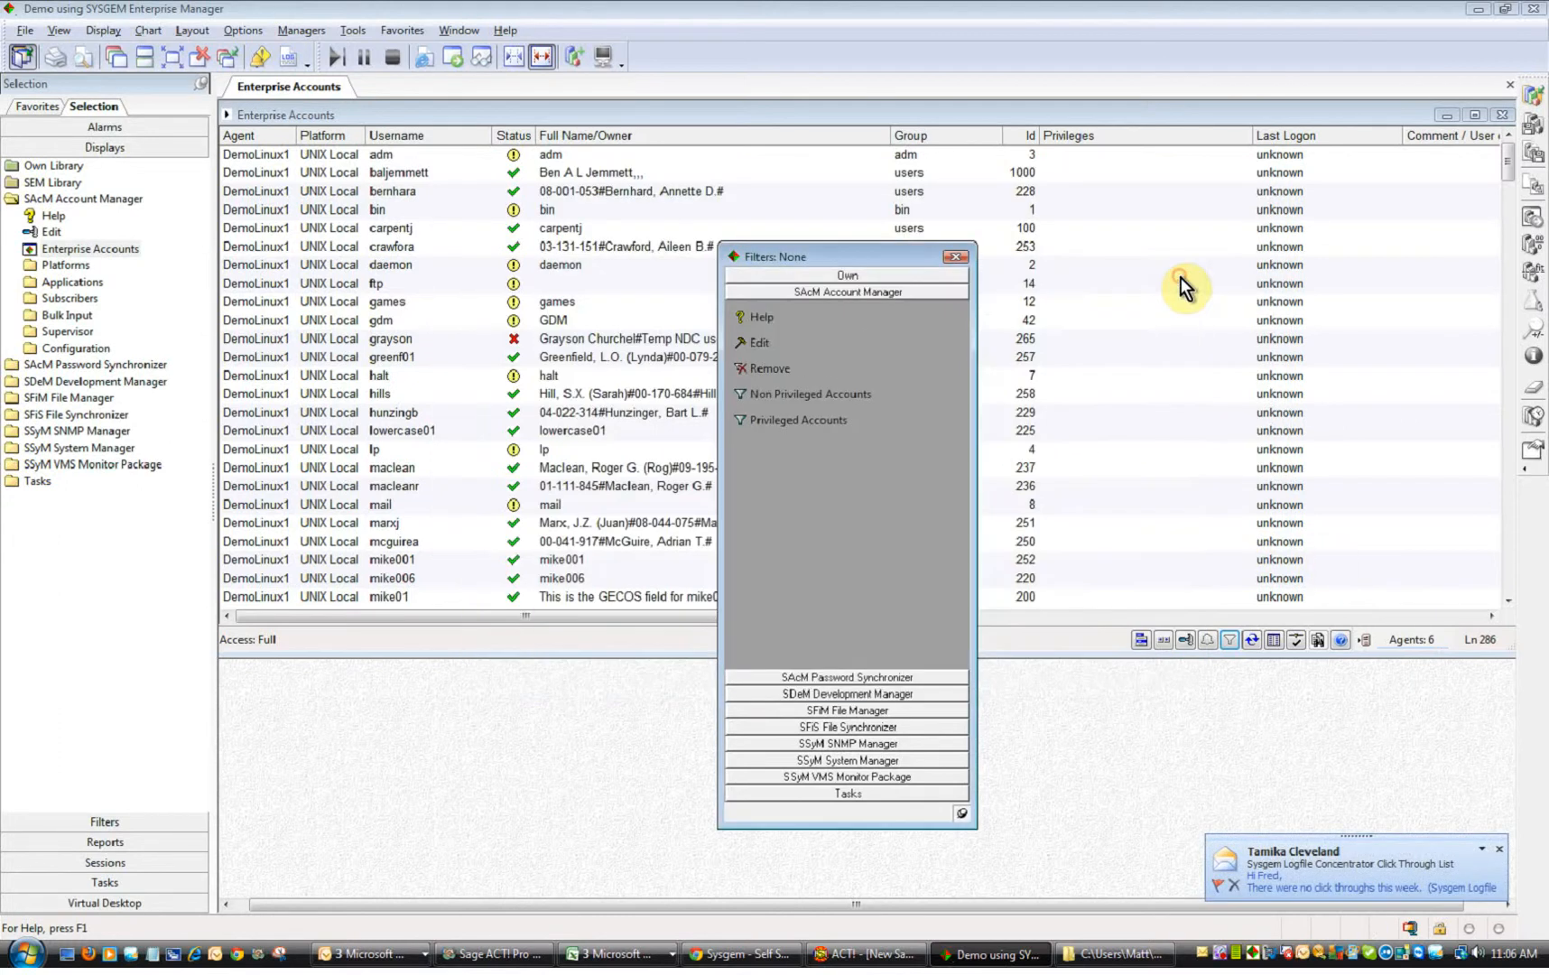
# Dismiss the mail notification, apply the Privileged Accounts filter to the account list, and close the filter window
pyautogui.click(1499, 849)
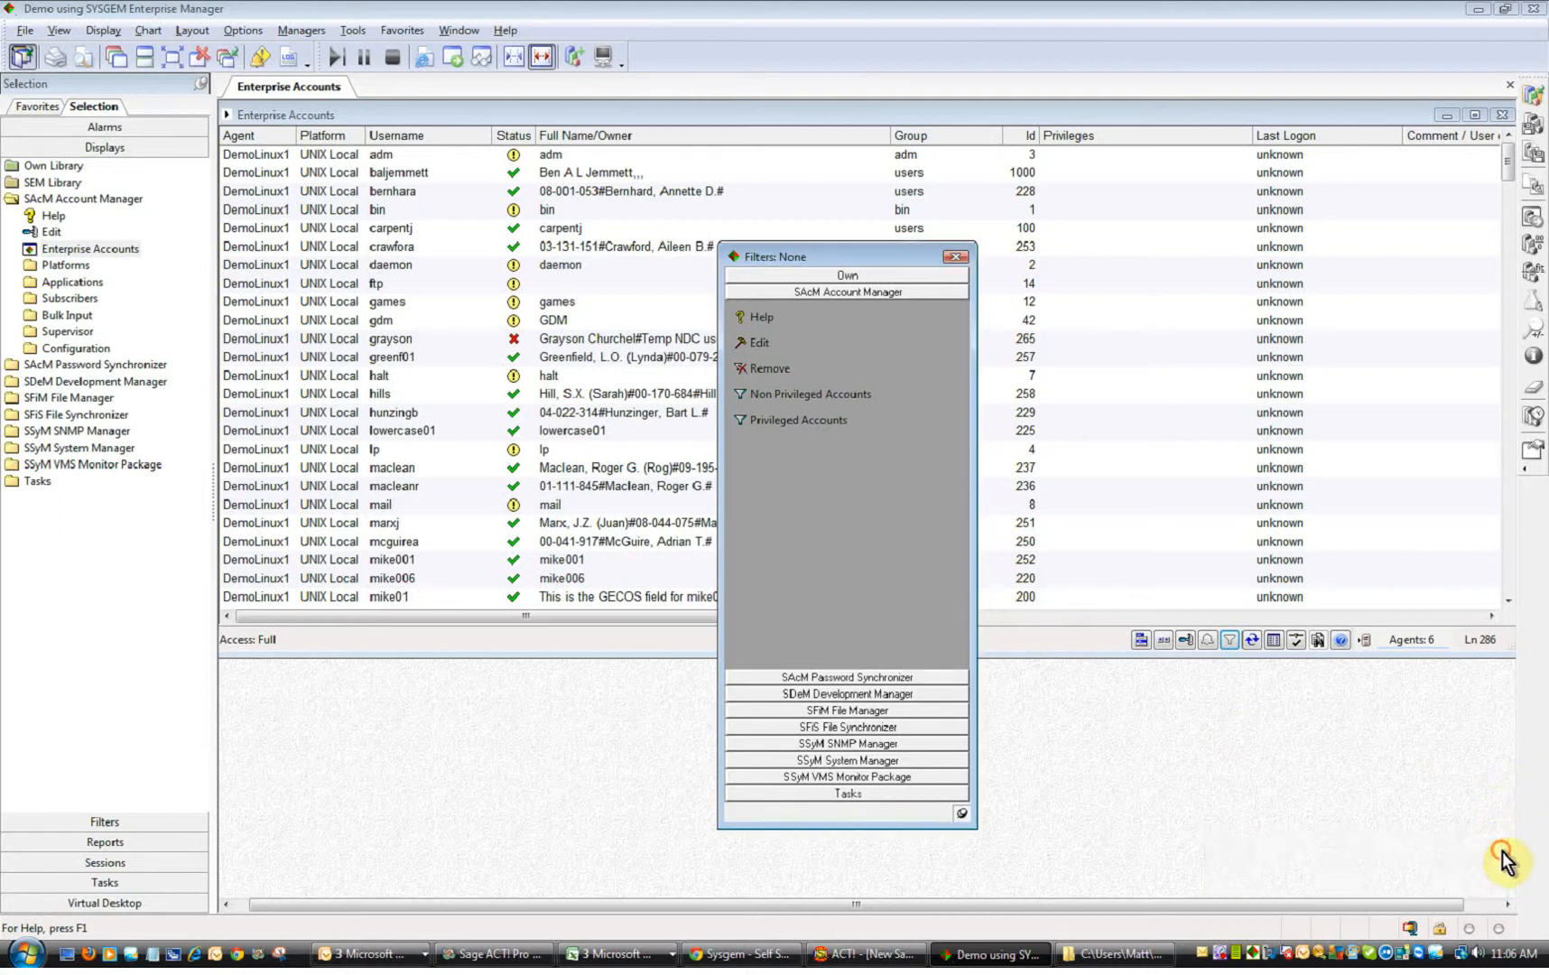
pyautogui.click(770, 422)
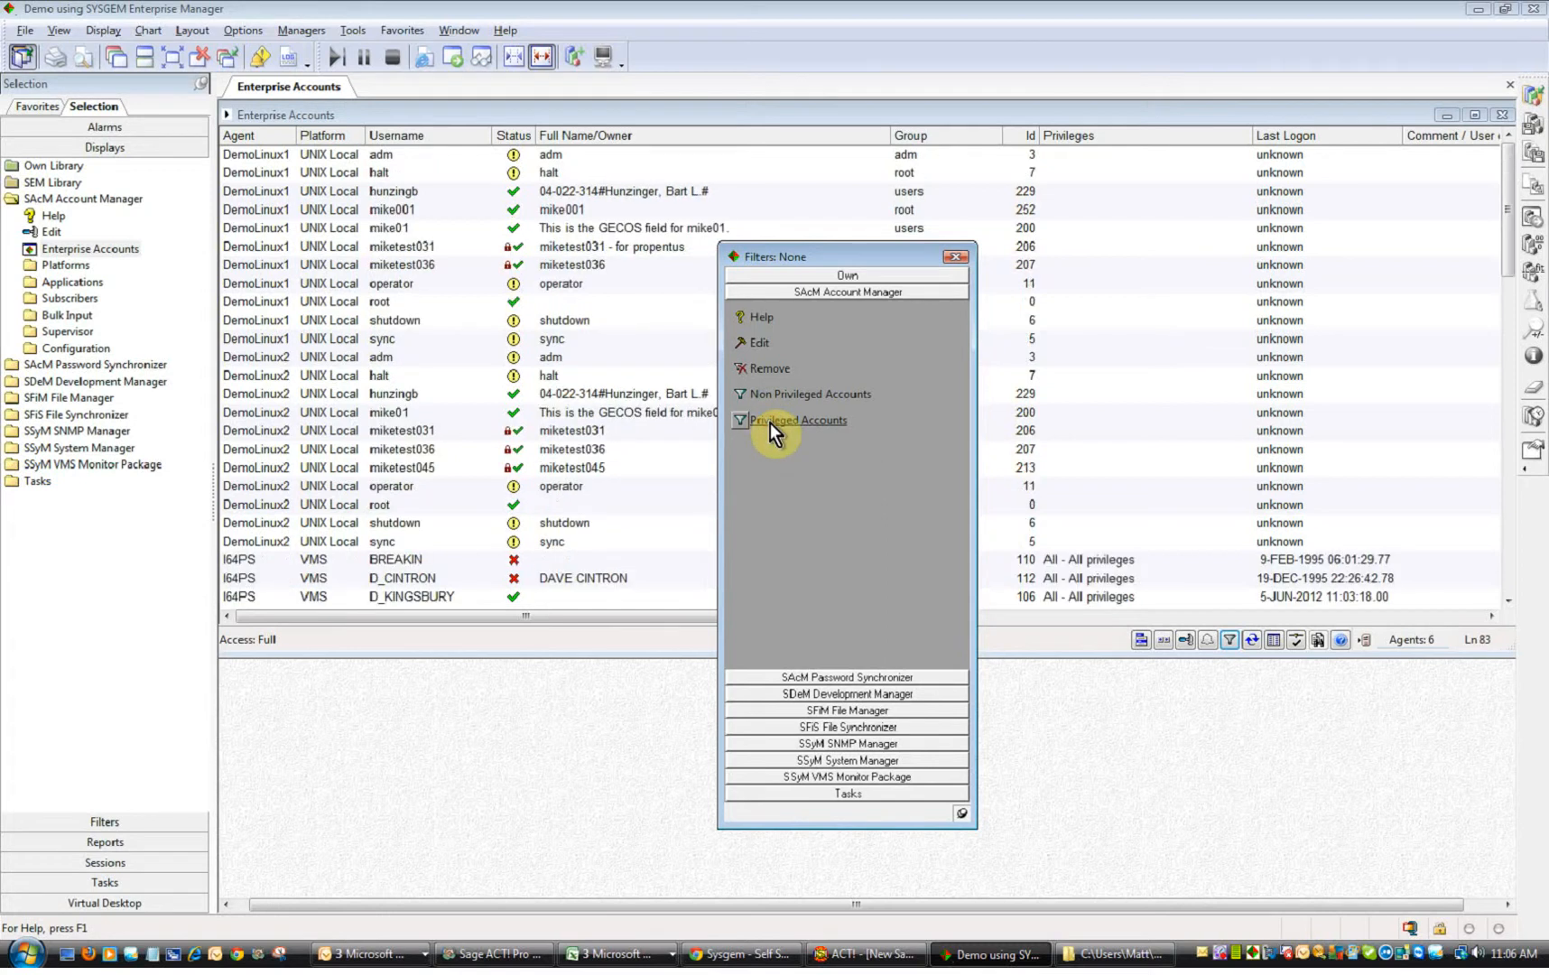
pyautogui.click(955, 256)
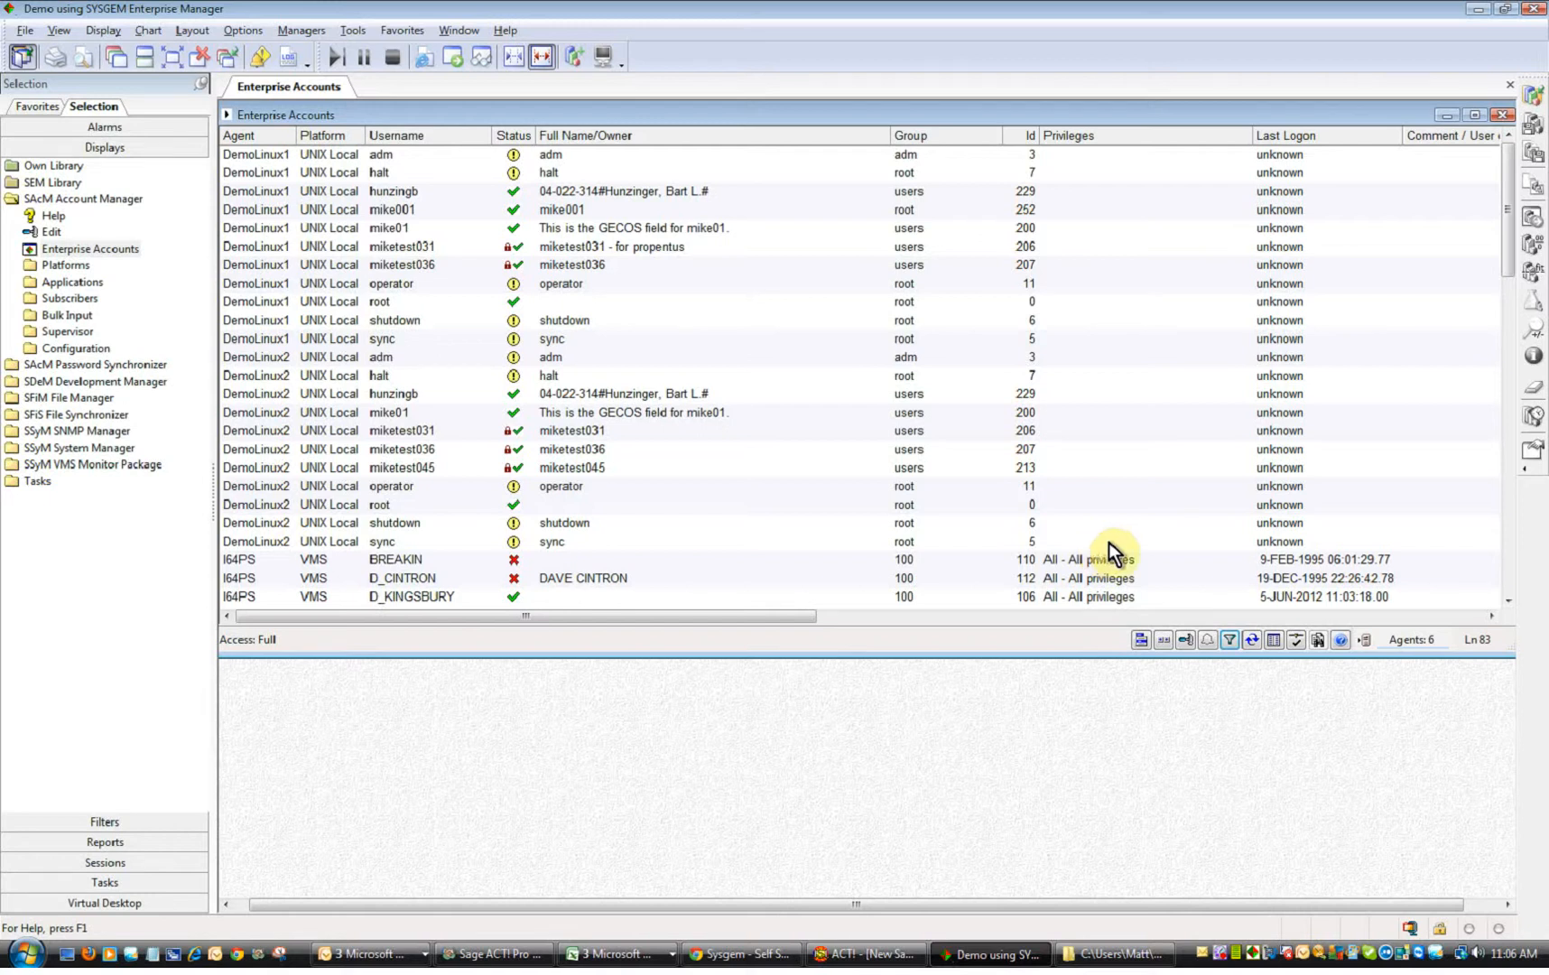
# Add the Privilege Level column to the displayed columns, placed between Privileges and Last Logon
pyautogui.click(1272, 641)
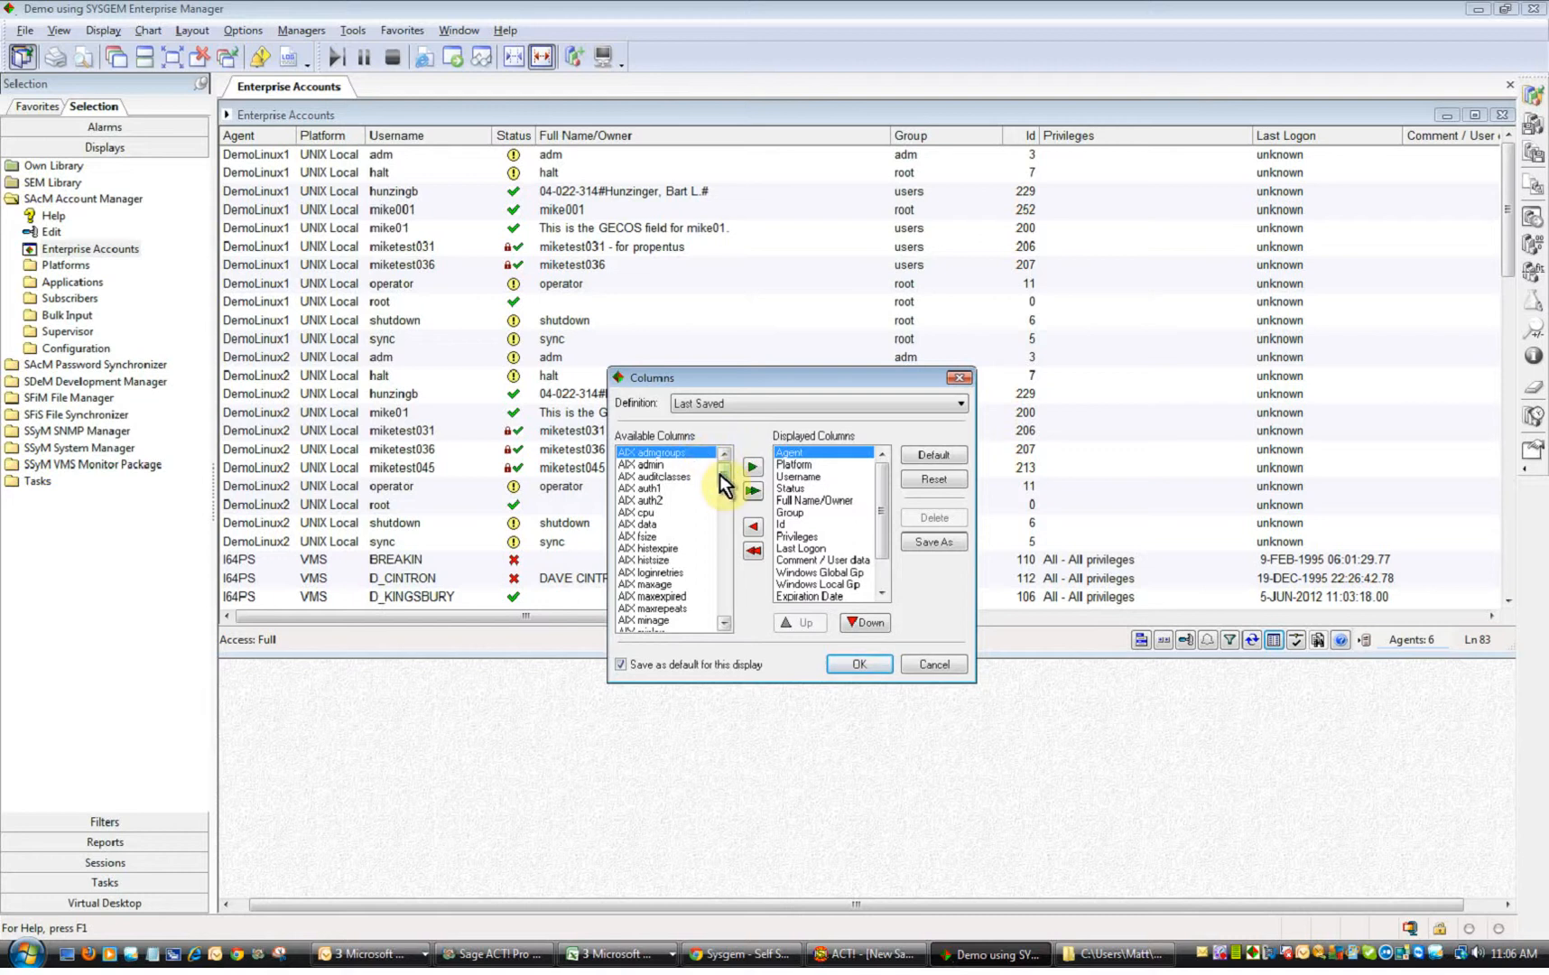
pyautogui.moveTo(722, 484); pyautogui.dragTo(725, 572)
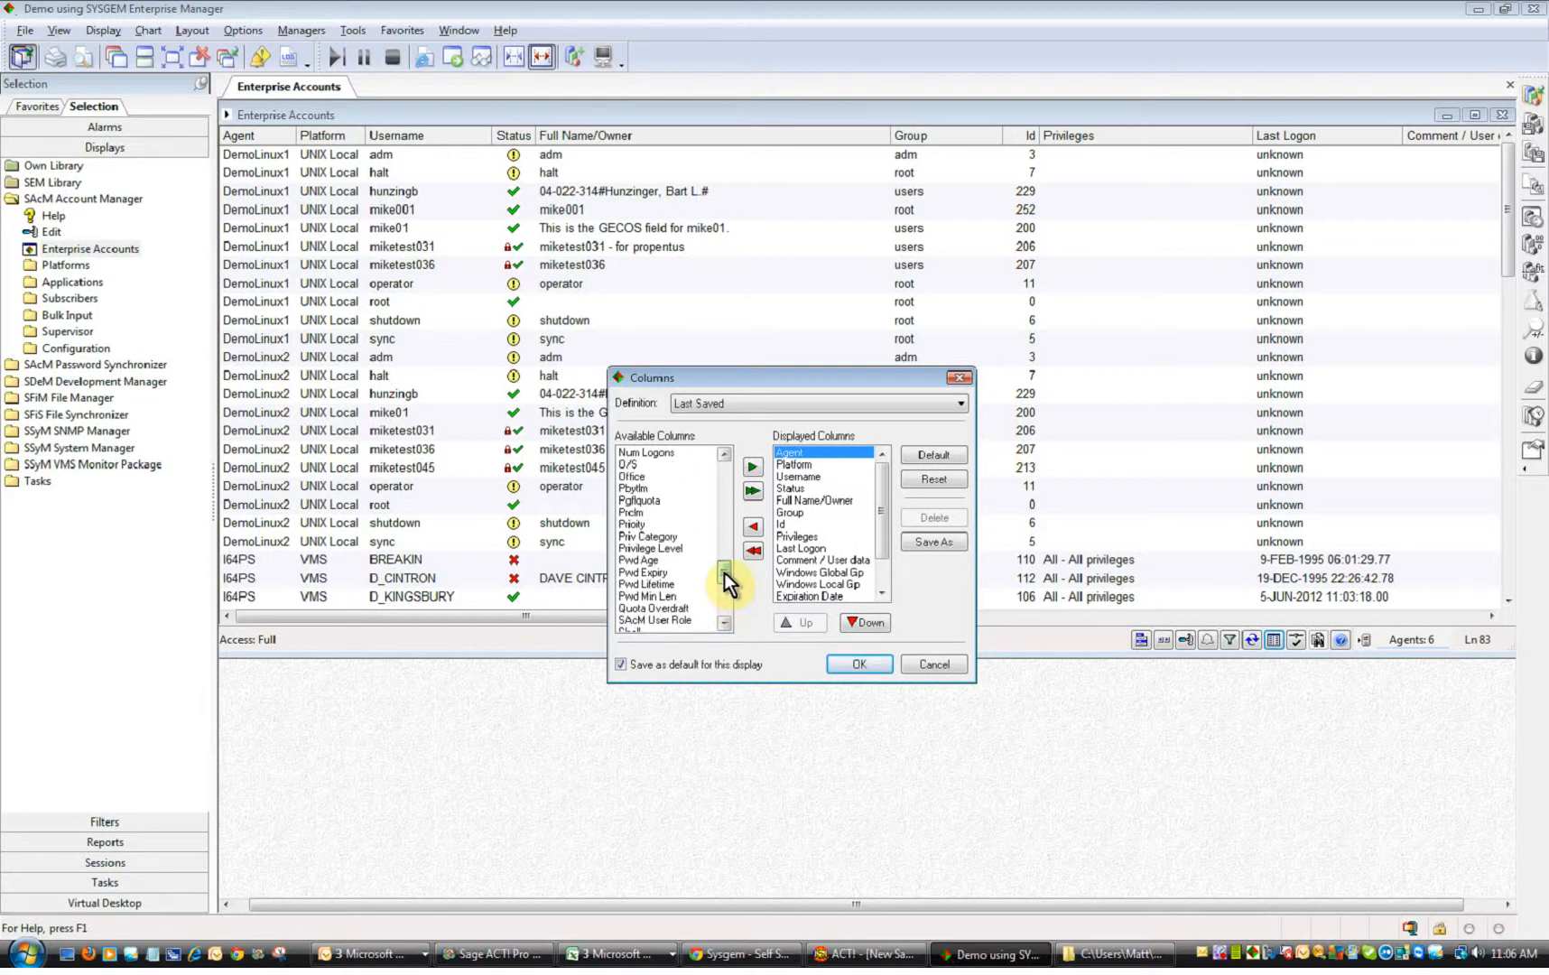
pyautogui.doubleClick(652, 549)
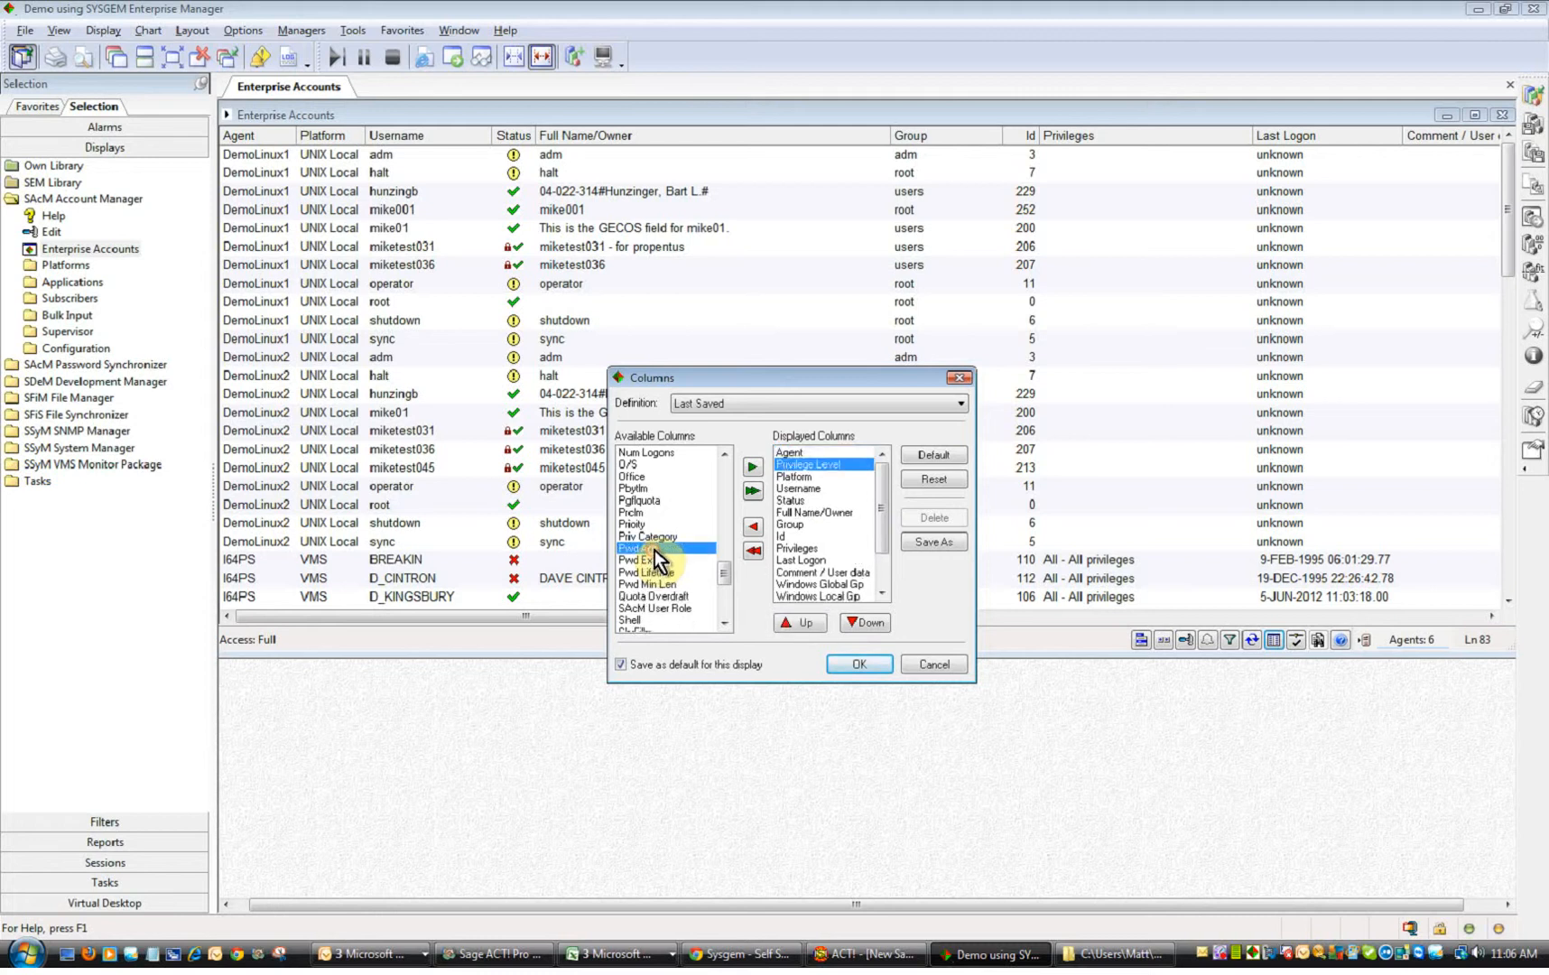
pyautogui.click(864, 623)
pyautogui.click(864, 623)
pyautogui.click(864, 623)
pyautogui.click(864, 623)
pyautogui.click(864, 622)
pyautogui.click(864, 623)
pyautogui.click(864, 623)
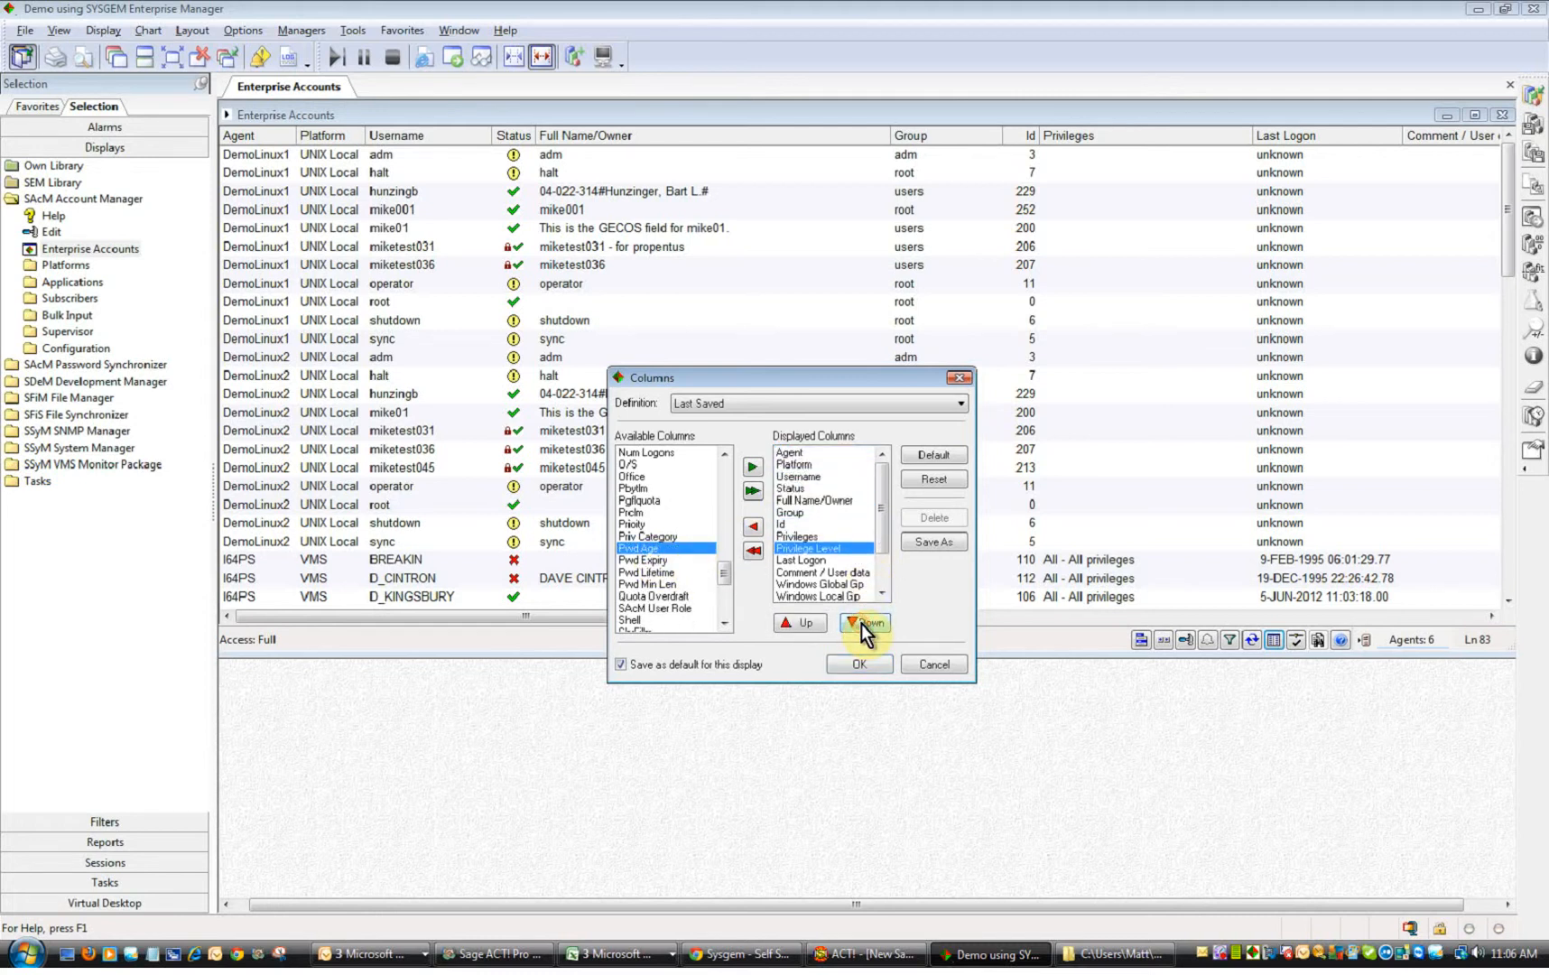
pyautogui.click(850, 666)
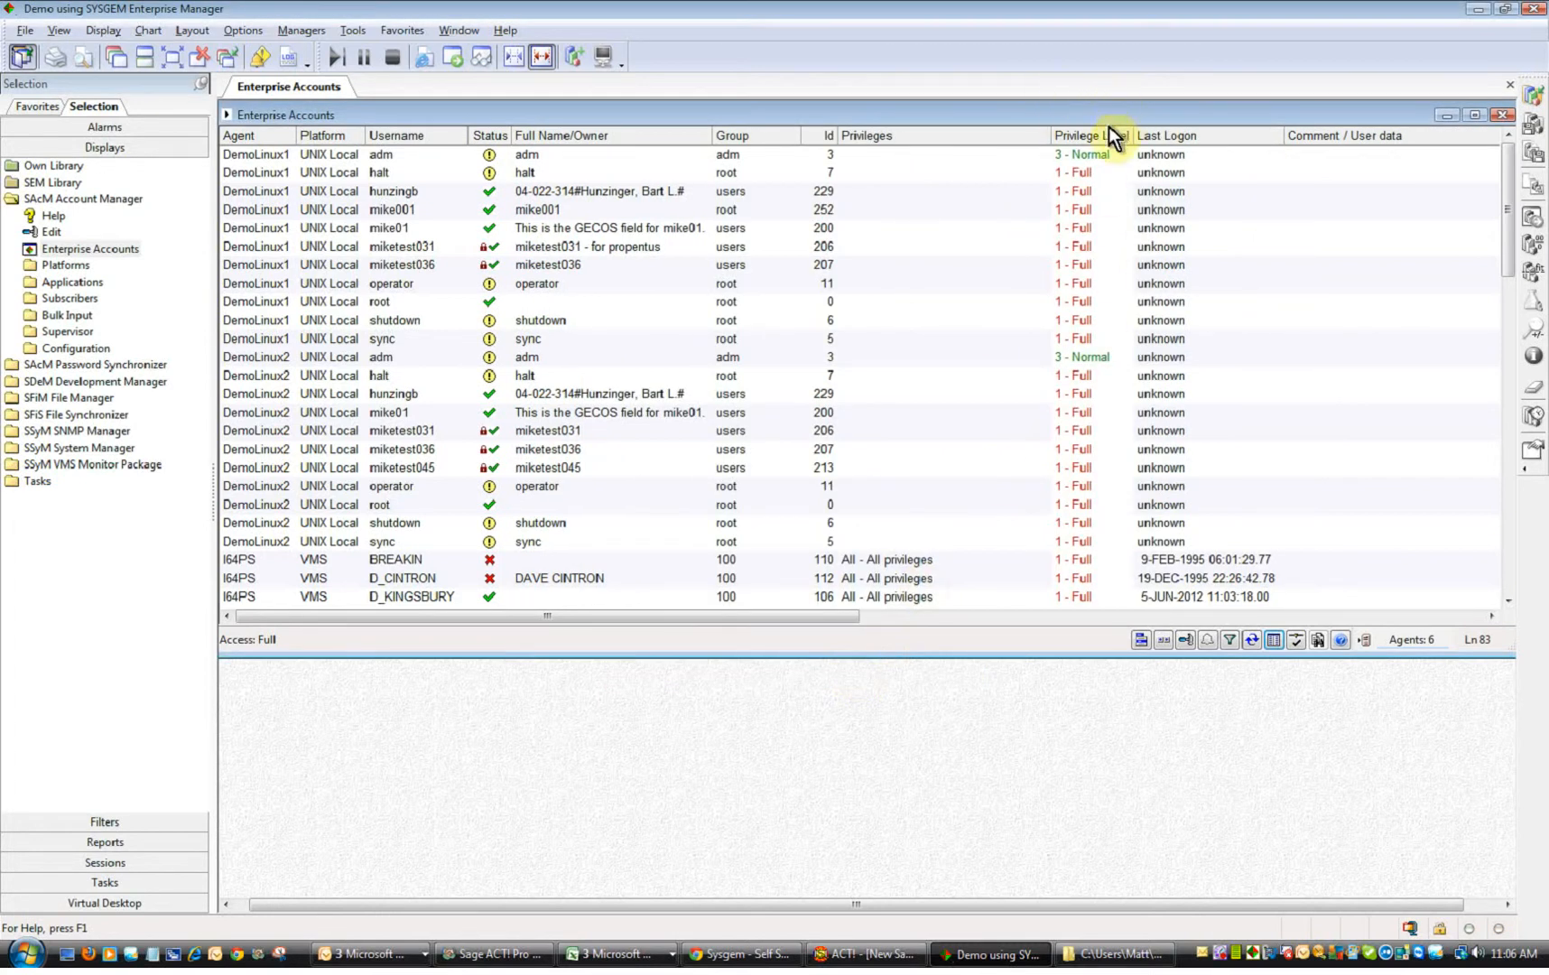
# Sort the accounts by last logon, newest first, and select the three enabled accounts with last logons from 7-APR-2011 back to 11/02/2006
pyautogui.moveTo(1511, 213); pyautogui.dragTo(1476, 12)
pyautogui.click(1187, 137)
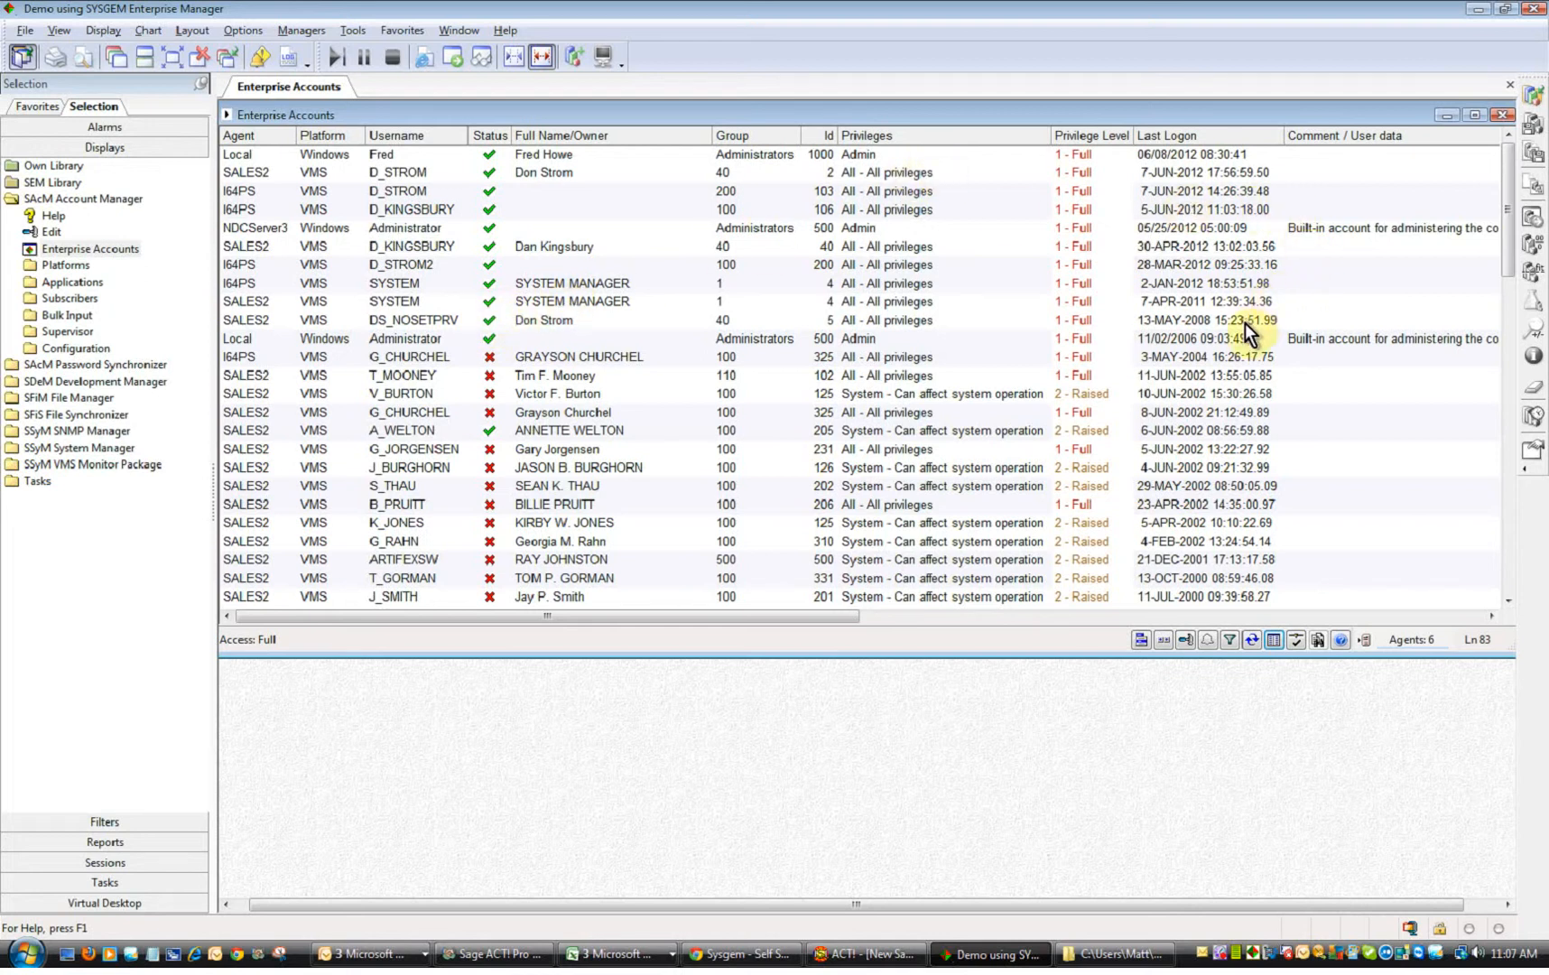
pyautogui.click(1188, 306)
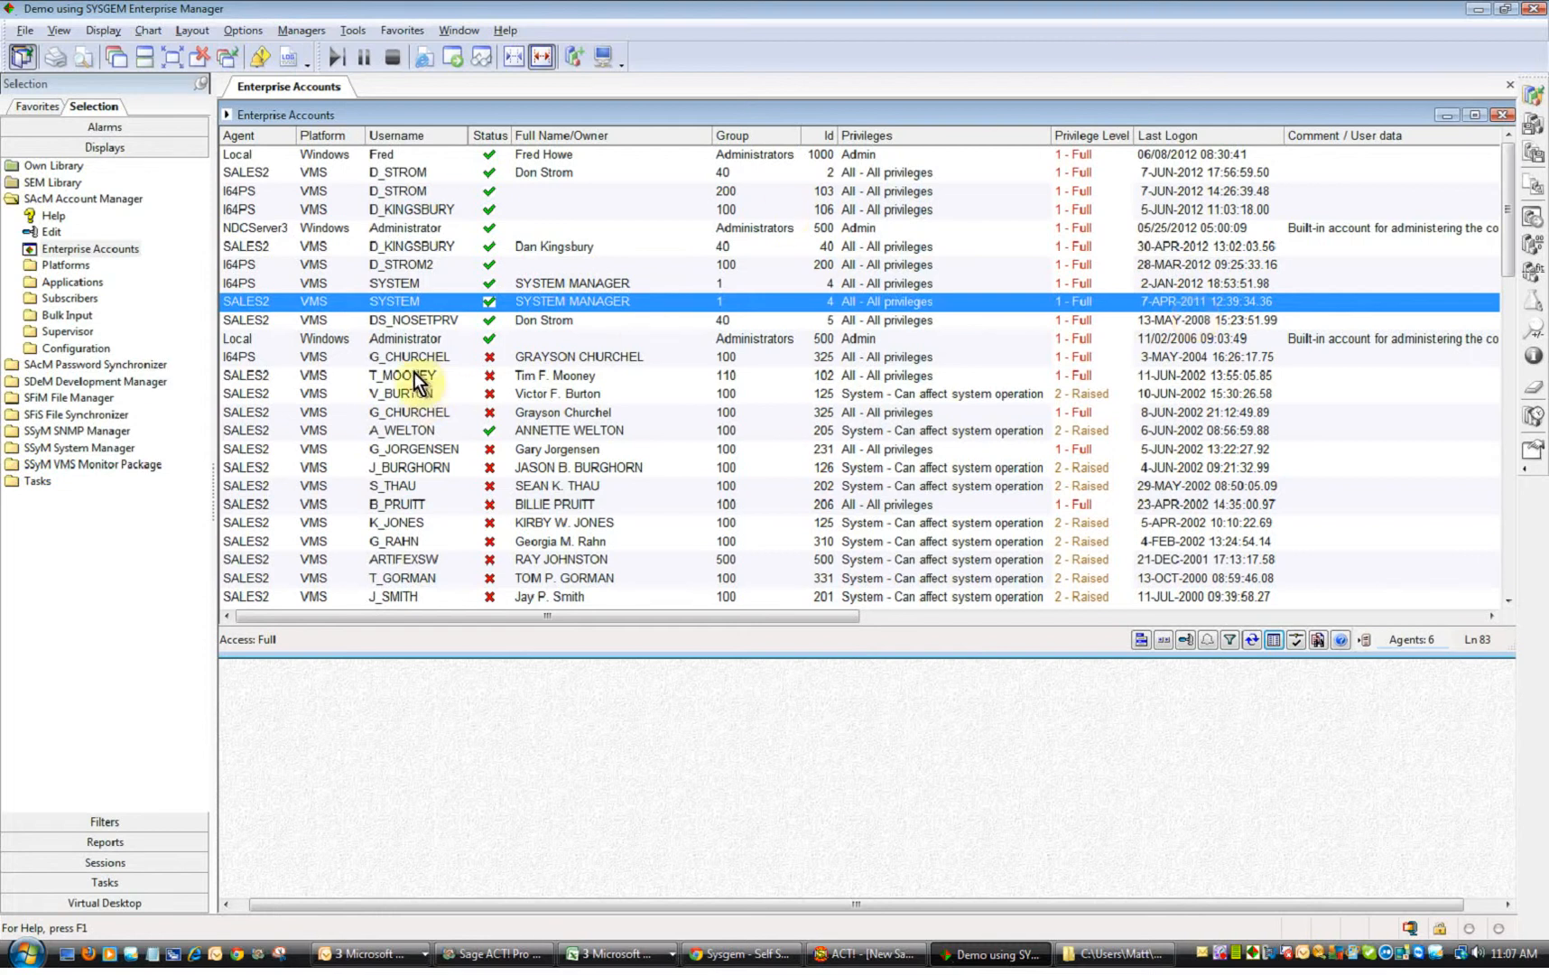
pyautogui.keyDown('shift'); pyautogui.click(475, 322); pyautogui.keyUp('shift')
pyautogui.keyDown('shift'); pyautogui.click(486, 338); pyautogui.keyUp('shift')
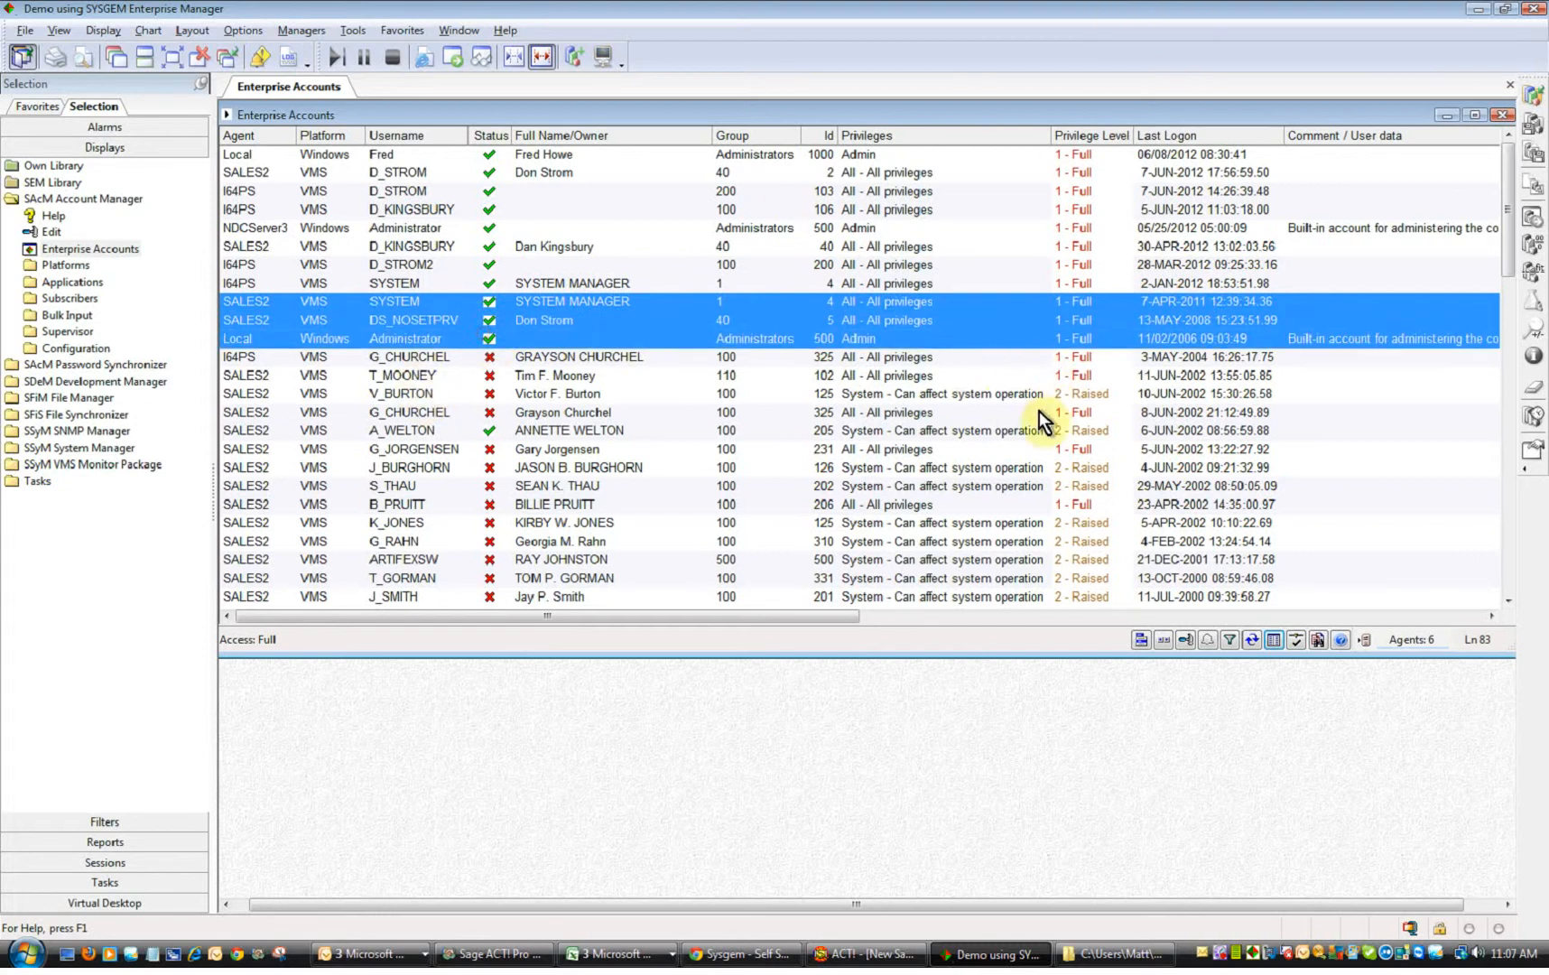
# Extend the selection to the enabled SALES2 account last used on 6-JUN-2002, and deselect the disabled accounts in between
pyautogui.scroll(-2, 1040, 412)
pyautogui.keyDown('shift'); pyautogui.click(502, 323); pyautogui.keyUp('shift')
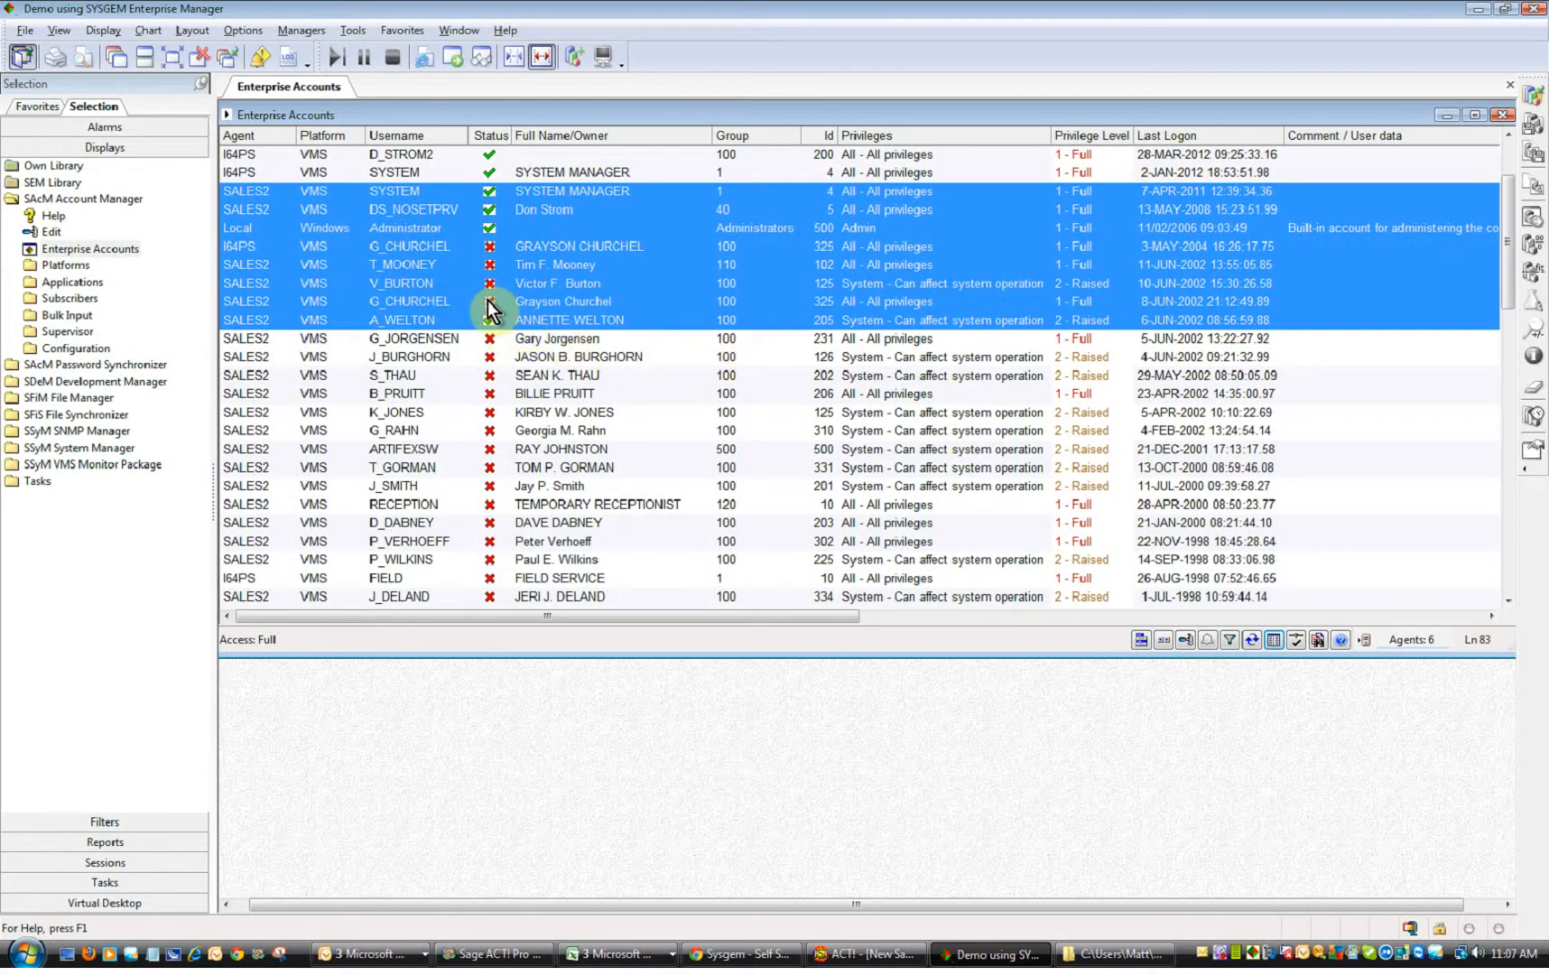
pyautogui.keyDown('ctrl'); pyautogui.click(487, 301); pyautogui.keyUp('ctrl')
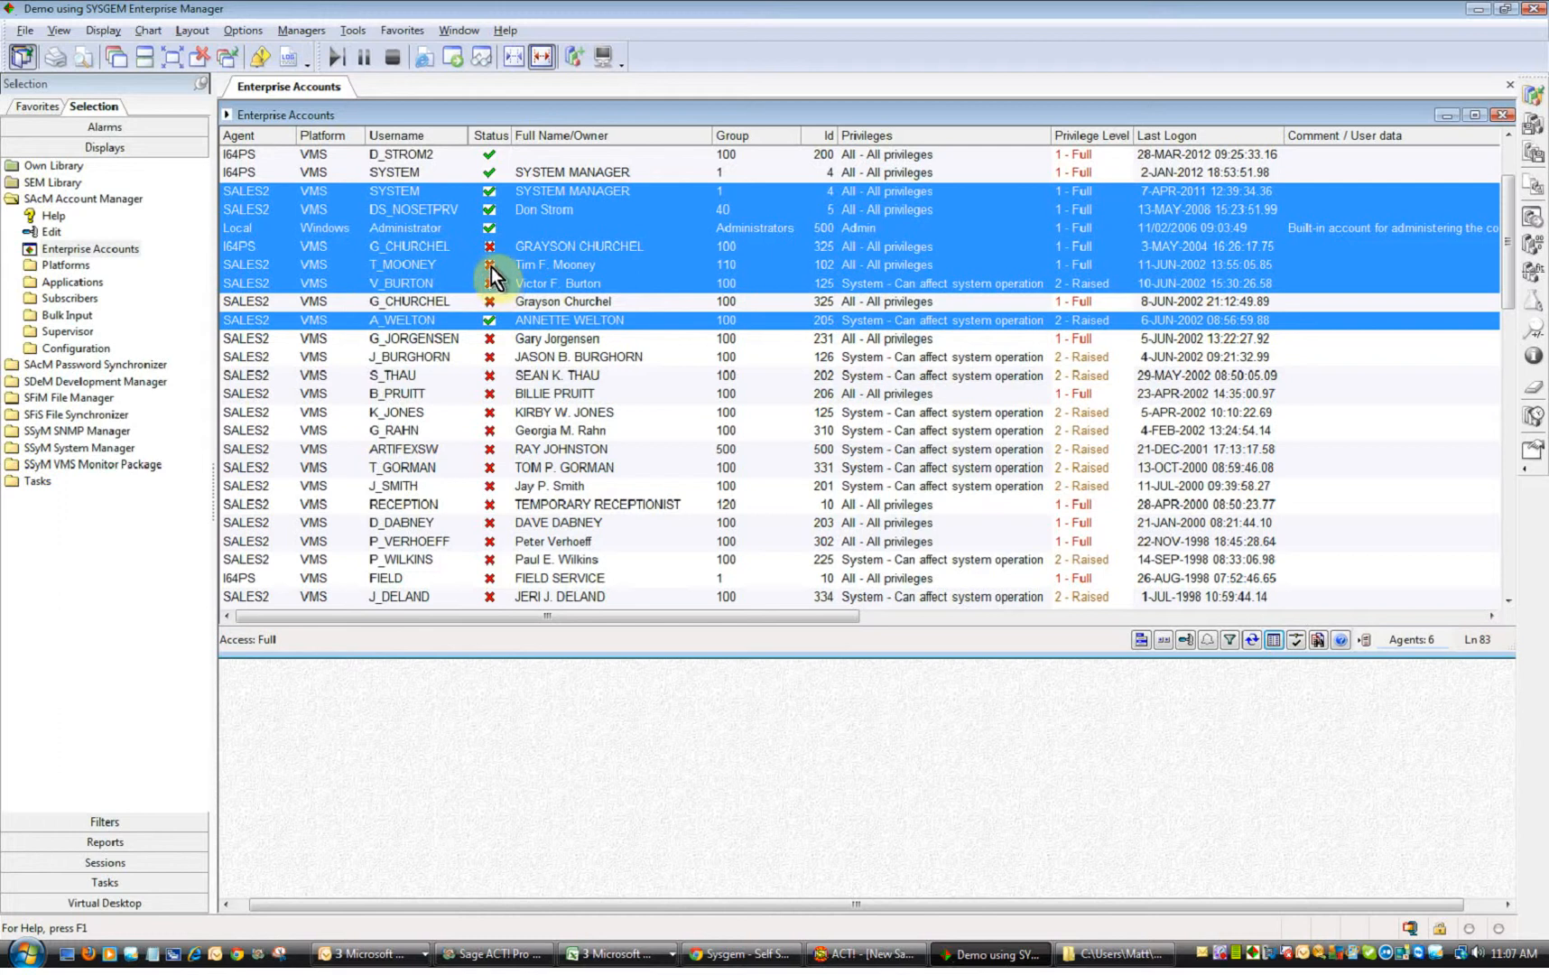
pyautogui.keyDown('ctrl'); pyautogui.click(493, 247); pyautogui.keyUp('ctrl')
pyautogui.keyDown('ctrl'); pyautogui.click(493, 267); pyautogui.keyUp('ctrl')
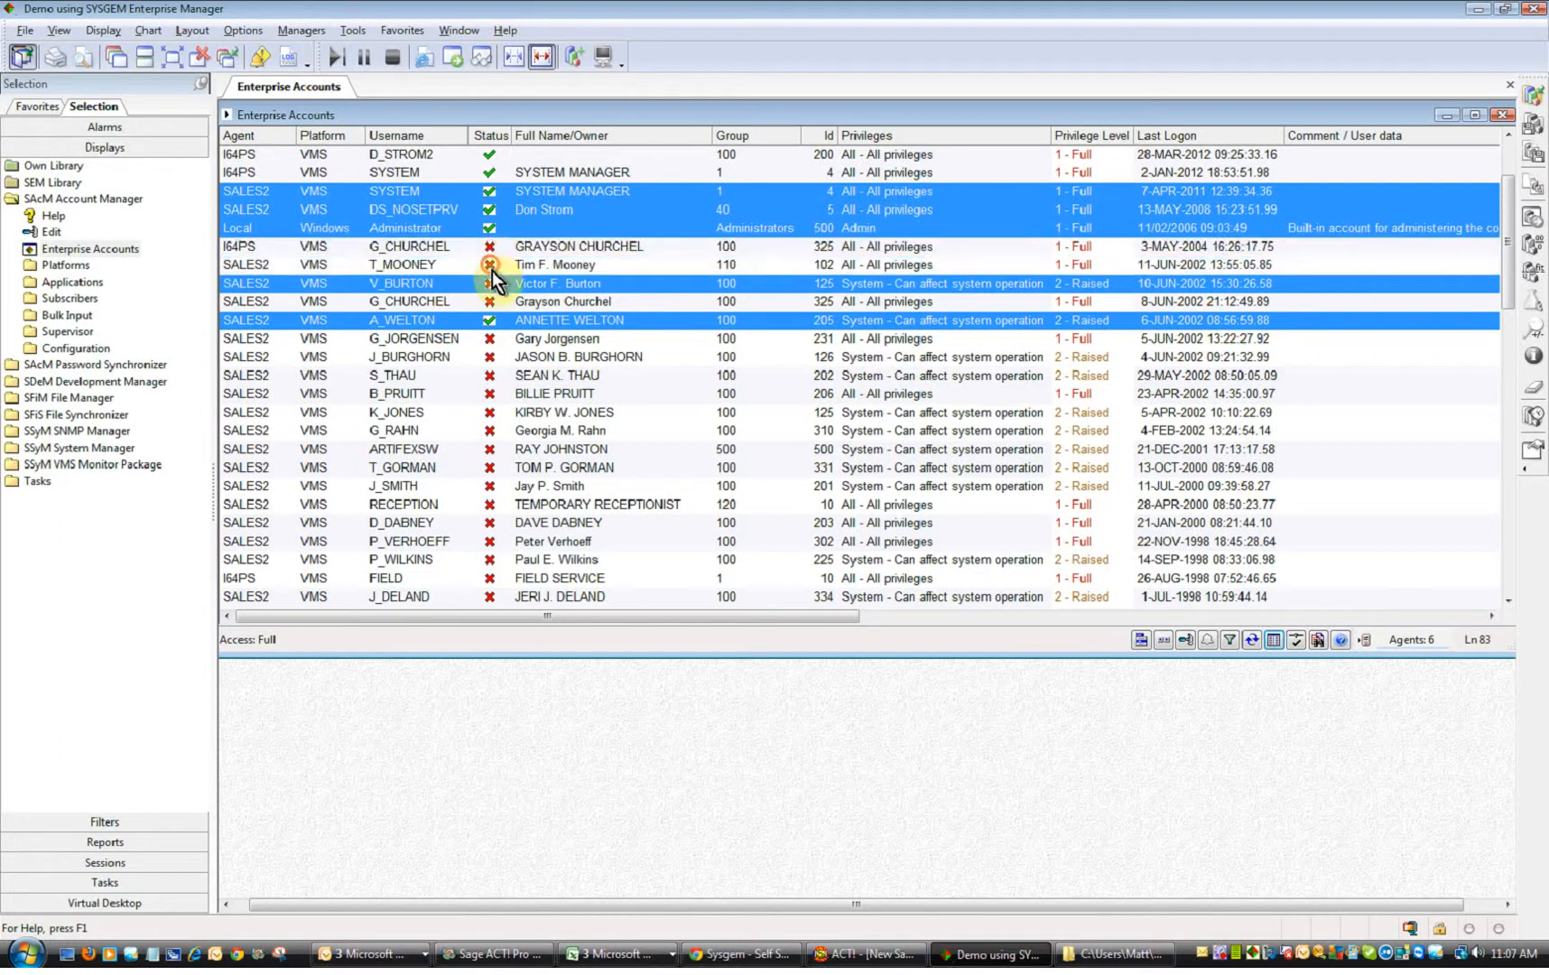
pyautogui.keyDown('ctrl'); pyautogui.click(494, 283); pyautogui.keyUp('ctrl')
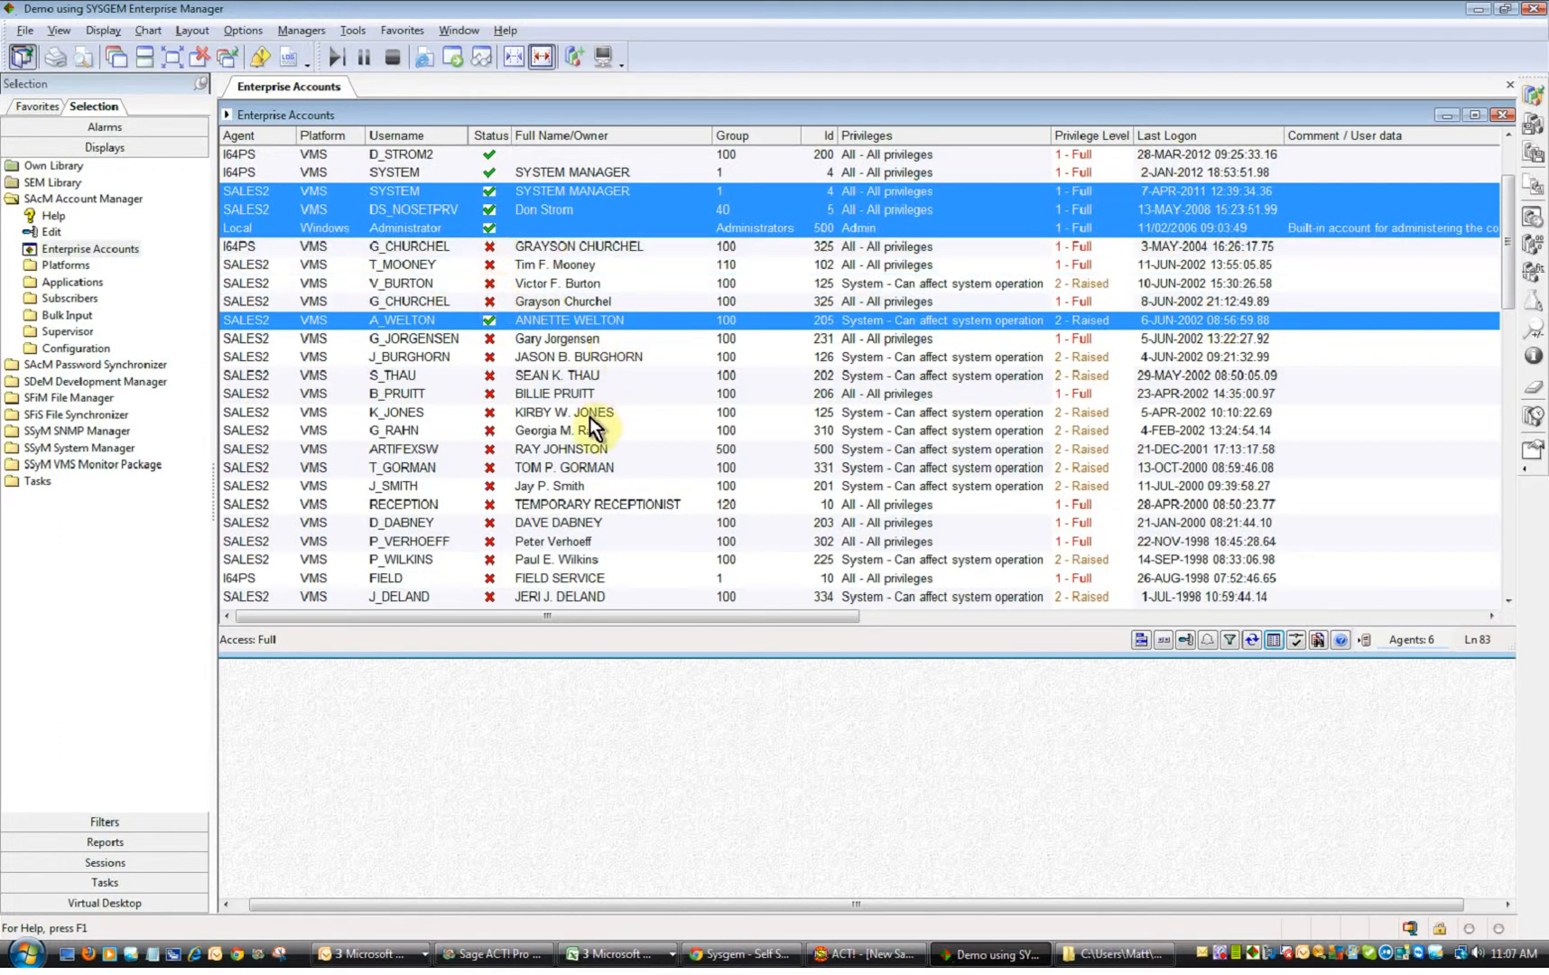
# Add the five enabled accounts with last logons from 26-MAY-1998 back to 17-AUG-1996 to the selection
pyautogui.scroll(-3, 609, 438)
pyautogui.keyDown('ctrl'); pyautogui.click(493, 467); pyautogui.keyUp('ctrl')
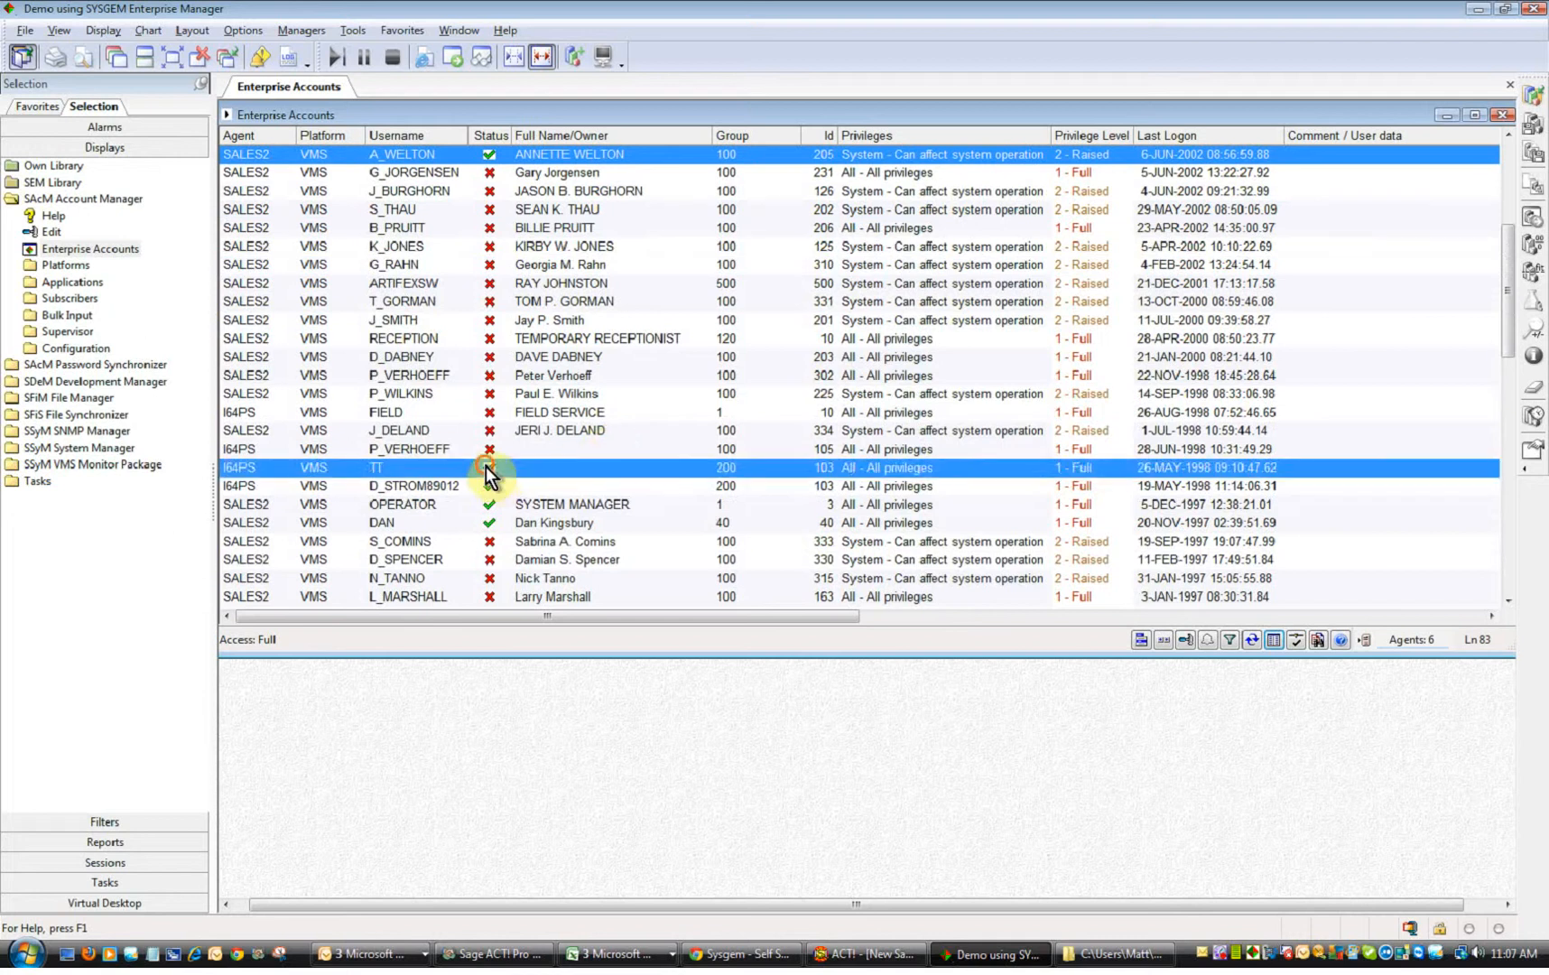
pyautogui.keyDown('ctrl'); pyautogui.click(492, 486); pyautogui.keyUp('ctrl')
pyautogui.keyDown('ctrl'); pyautogui.click(490, 504); pyautogui.keyUp('ctrl')
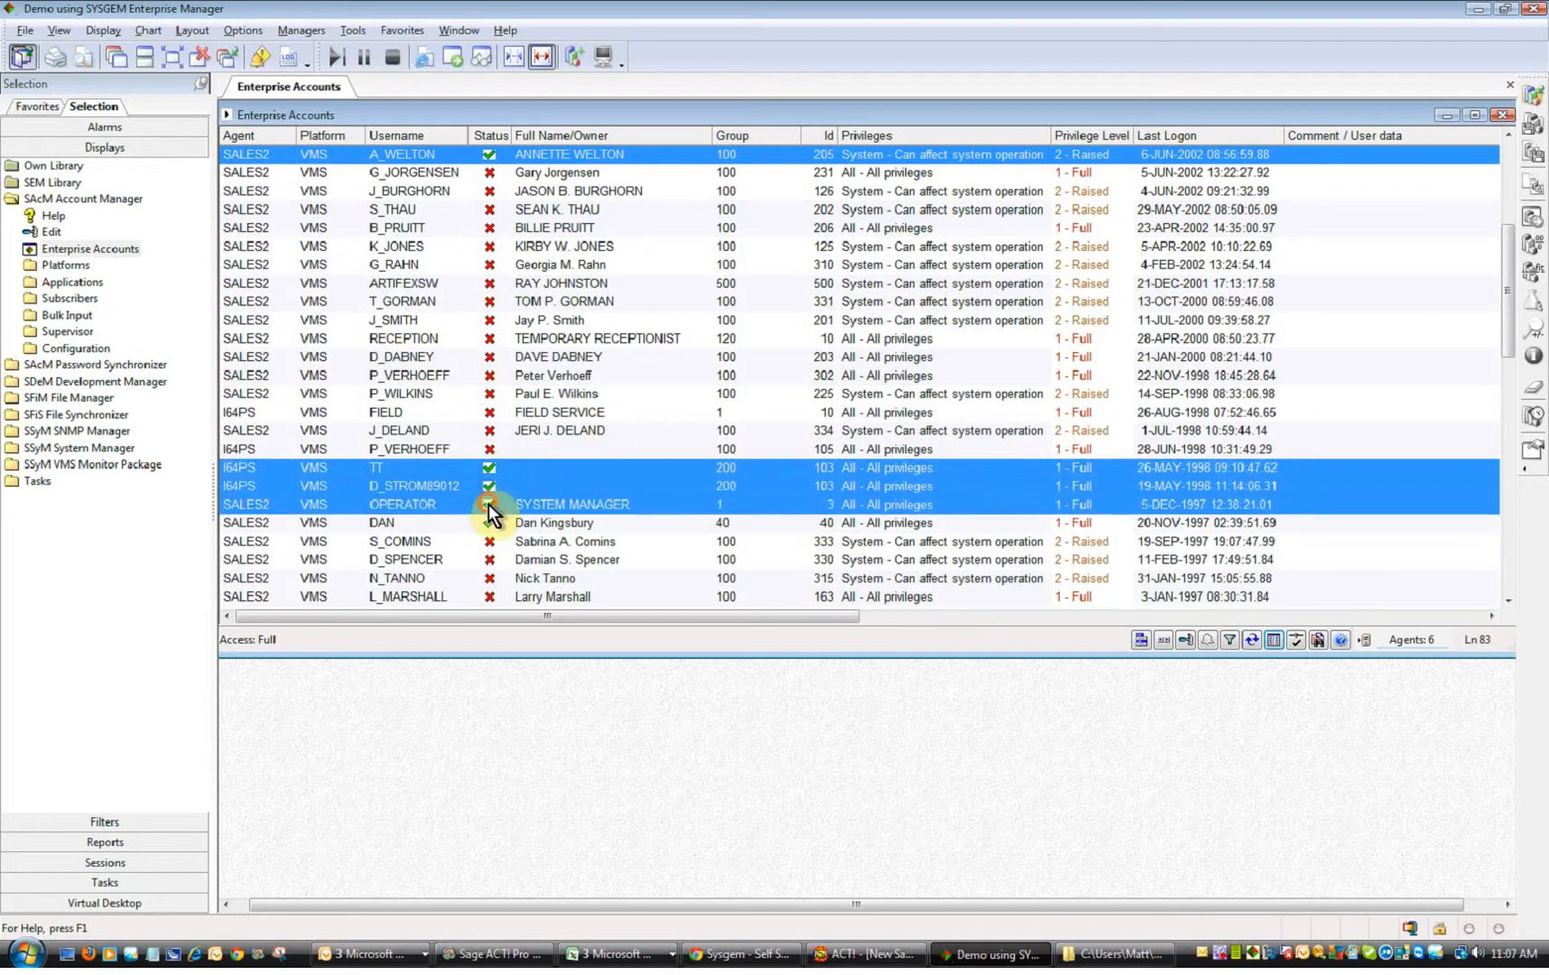
pyautogui.keyDown('ctrl'); pyautogui.click(488, 523); pyautogui.keyUp('ctrl')
pyautogui.scroll(-4, 764, 416)
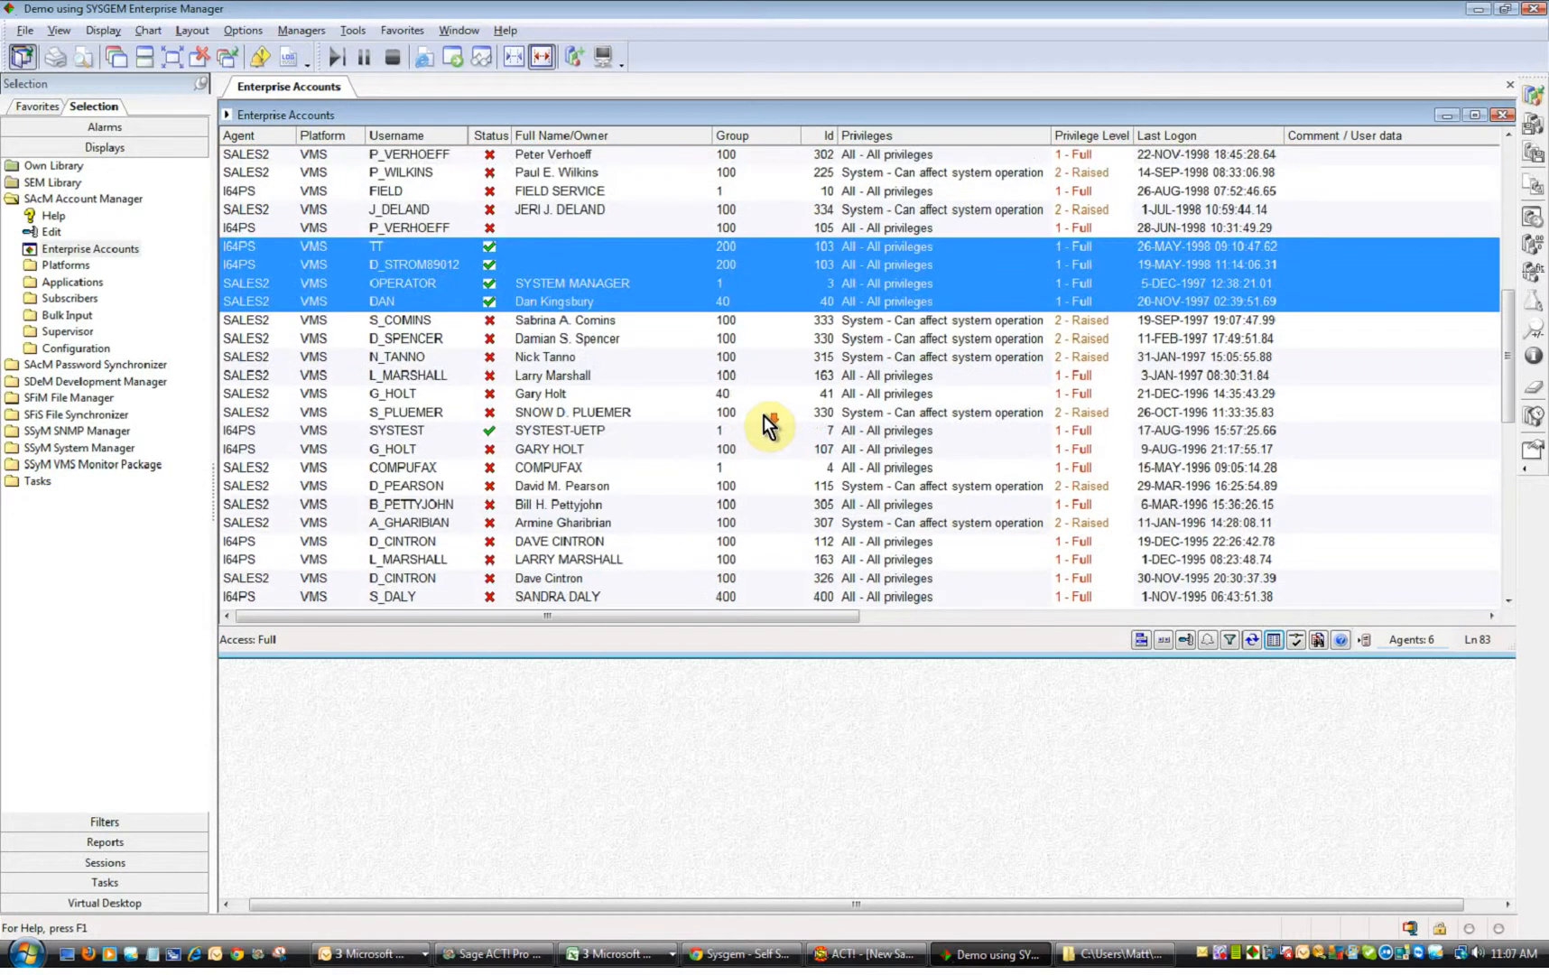
pyautogui.keyDown('ctrl'); pyautogui.click(516, 430); pyautogui.keyUp('ctrl')
pyautogui.scroll(-3, 777, 377)
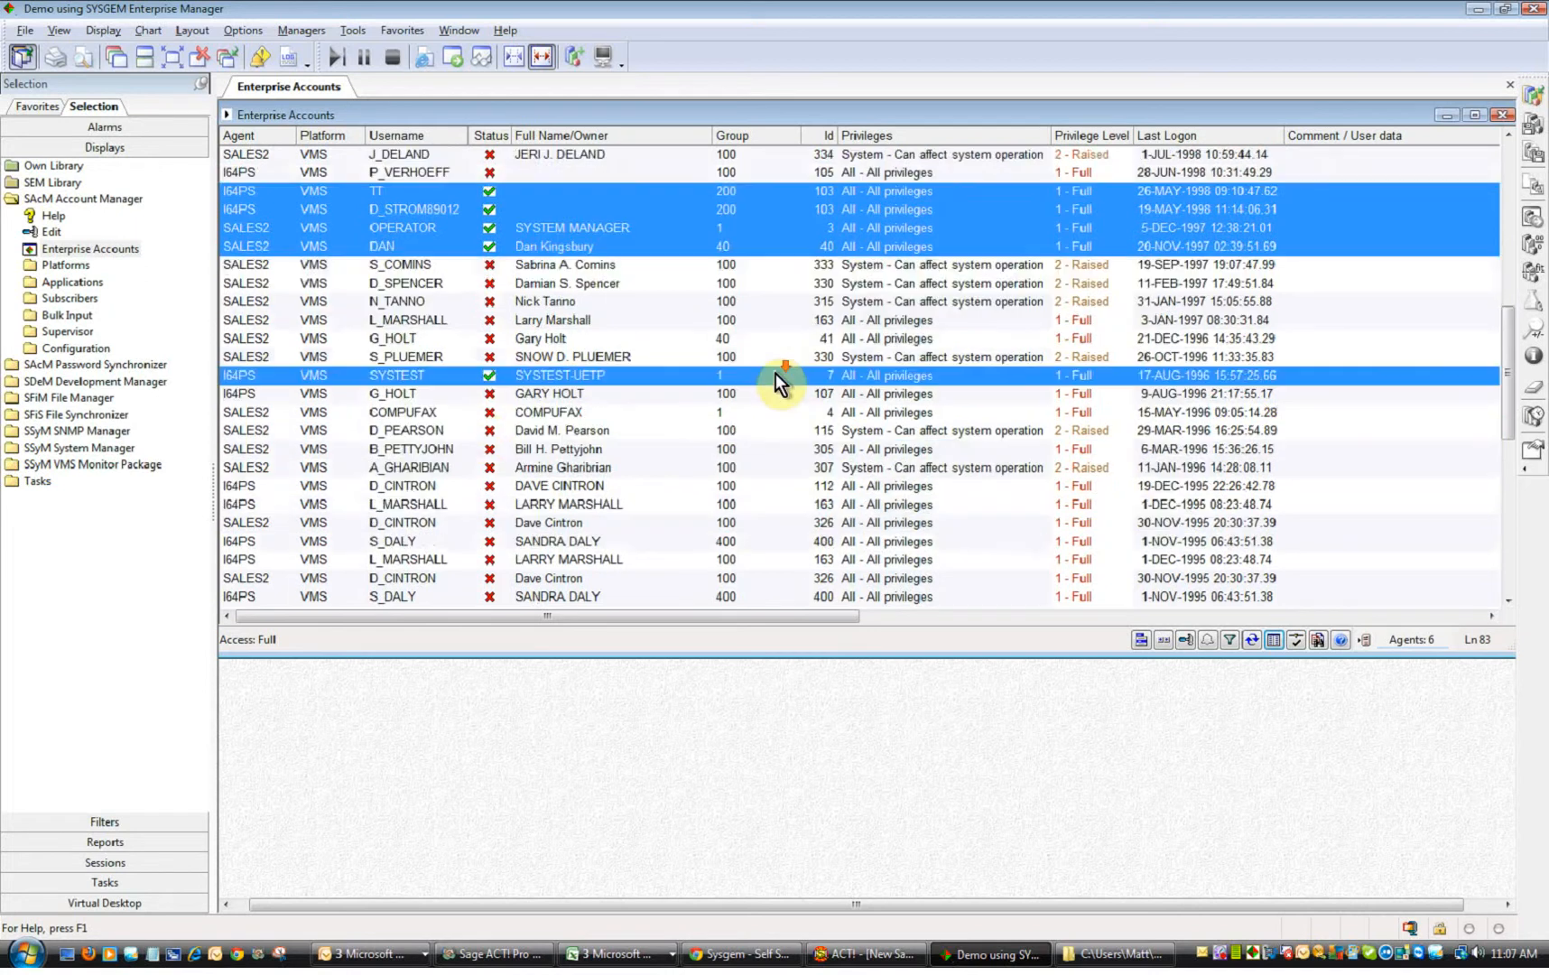
pyautogui.scroll(13, 775, 373)
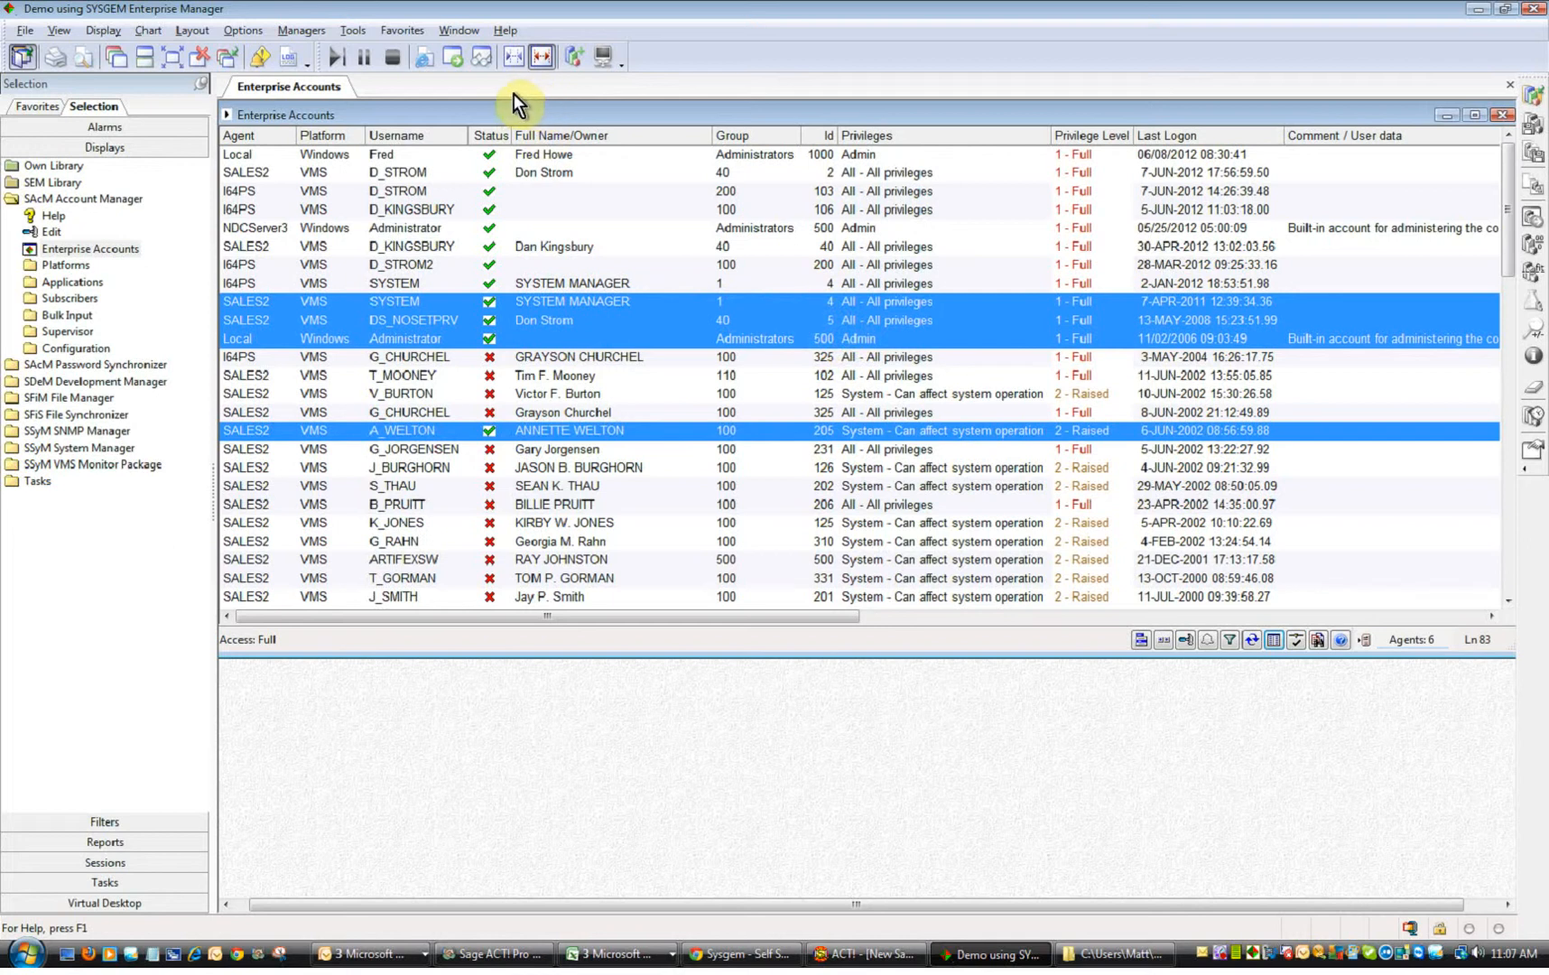
# Export only the selected accounts and display them in Microsoft Office Excel
pyautogui.click(455, 57)
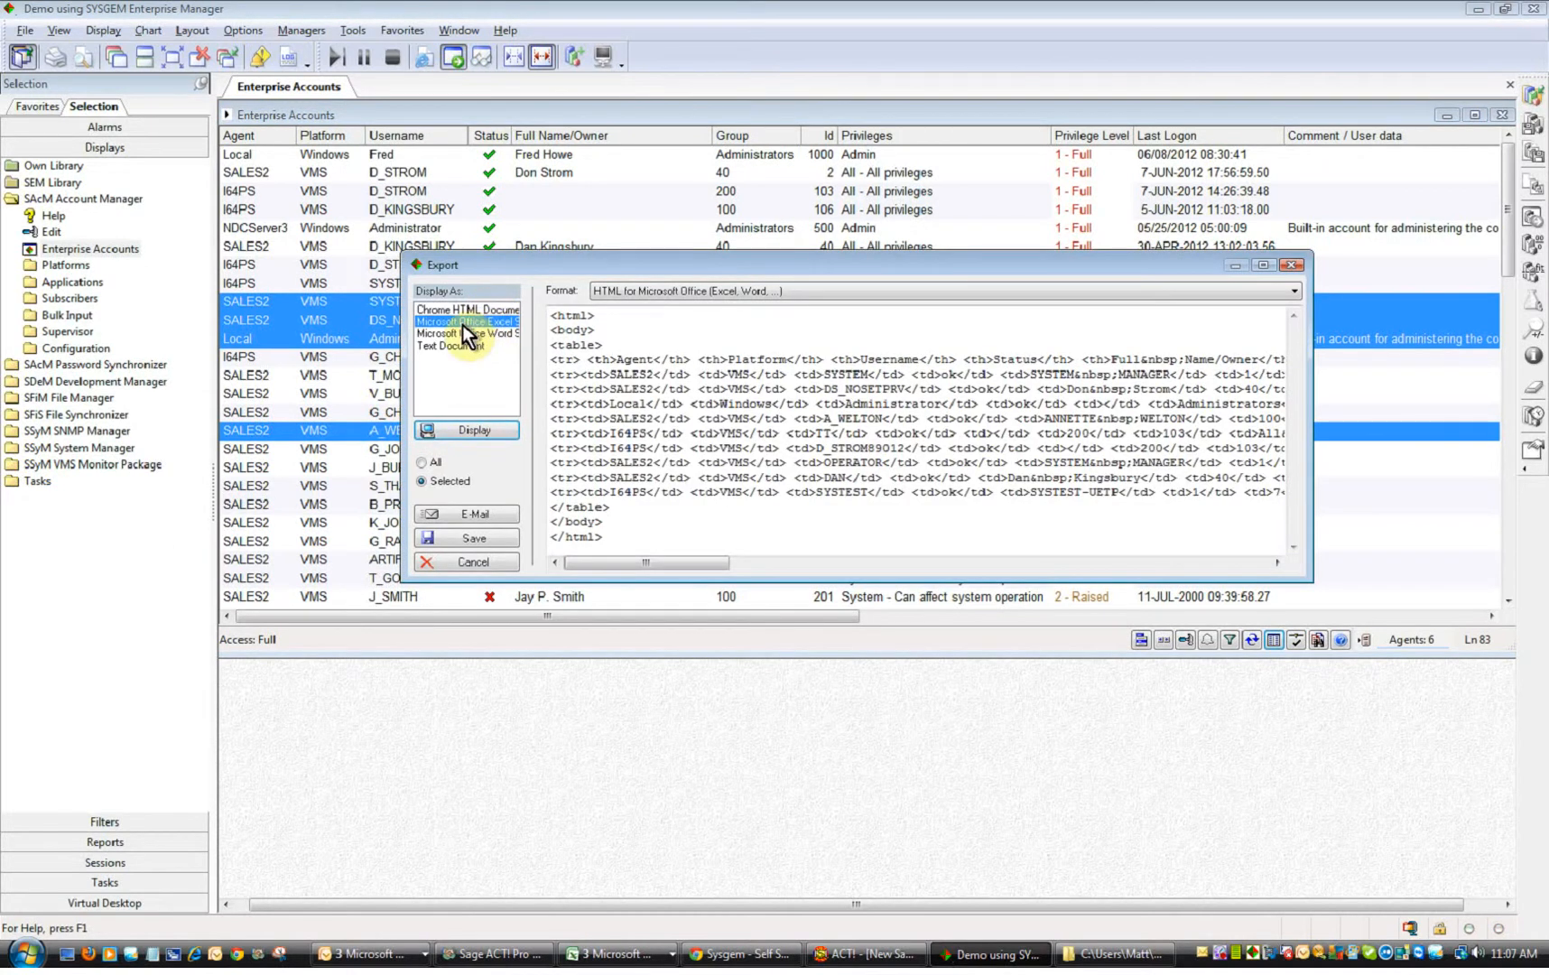
pyautogui.click(491, 433)
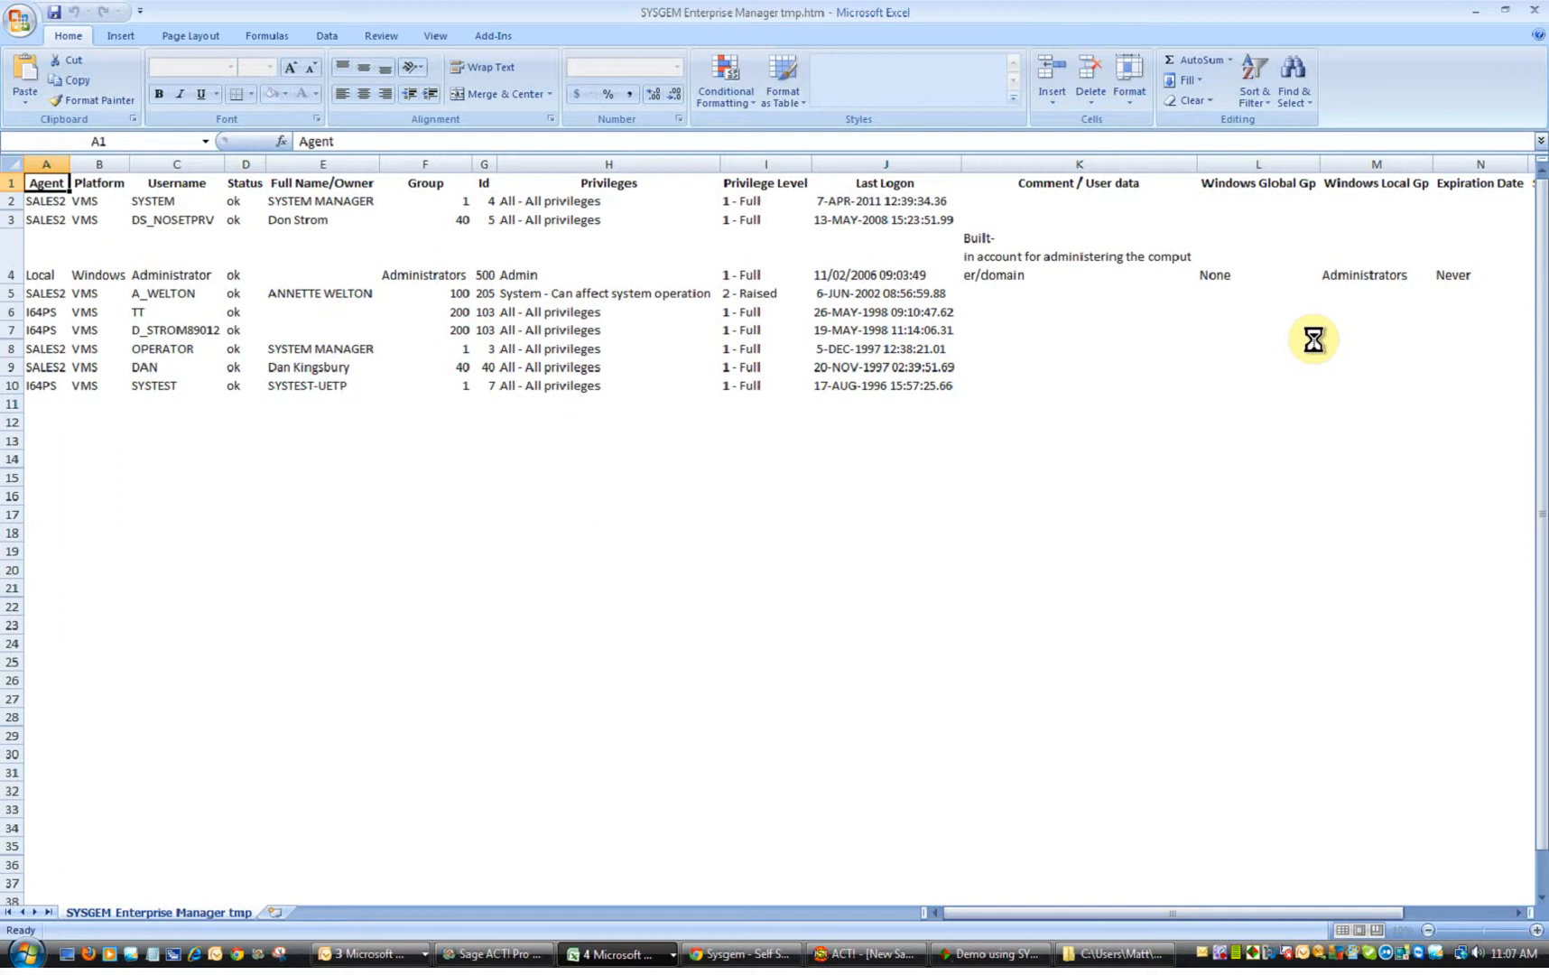
# Save the exported account list as an Excel 97-2003 Workbook named "Privileged accounts not looged into in a year"
pyautogui.click(19, 26)
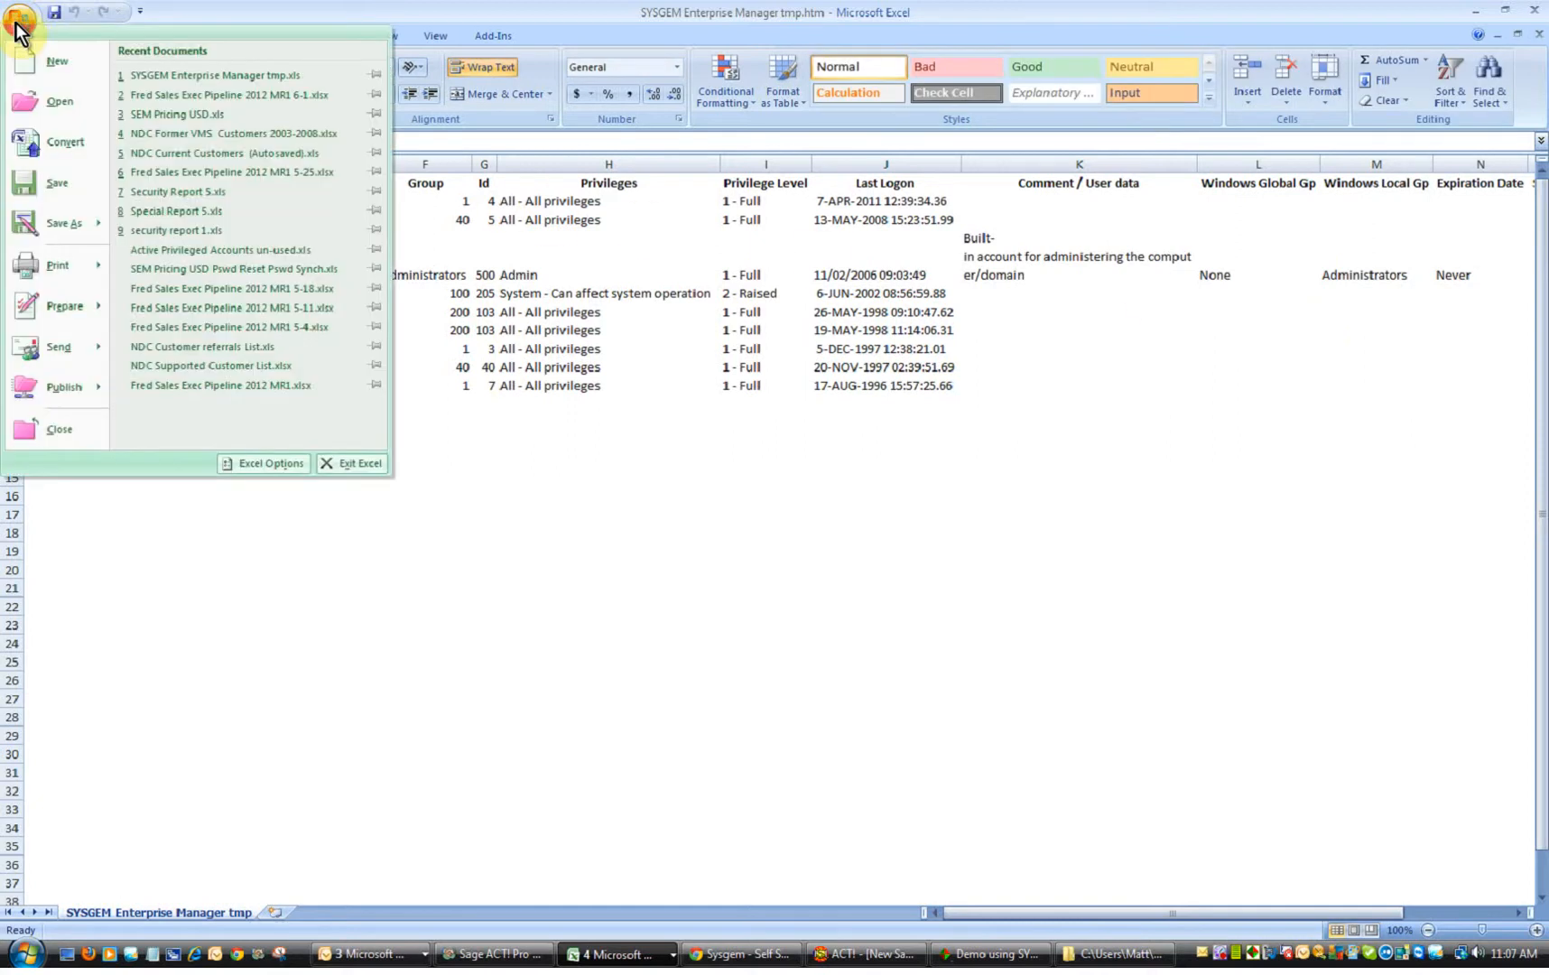
pyautogui.click(64, 224)
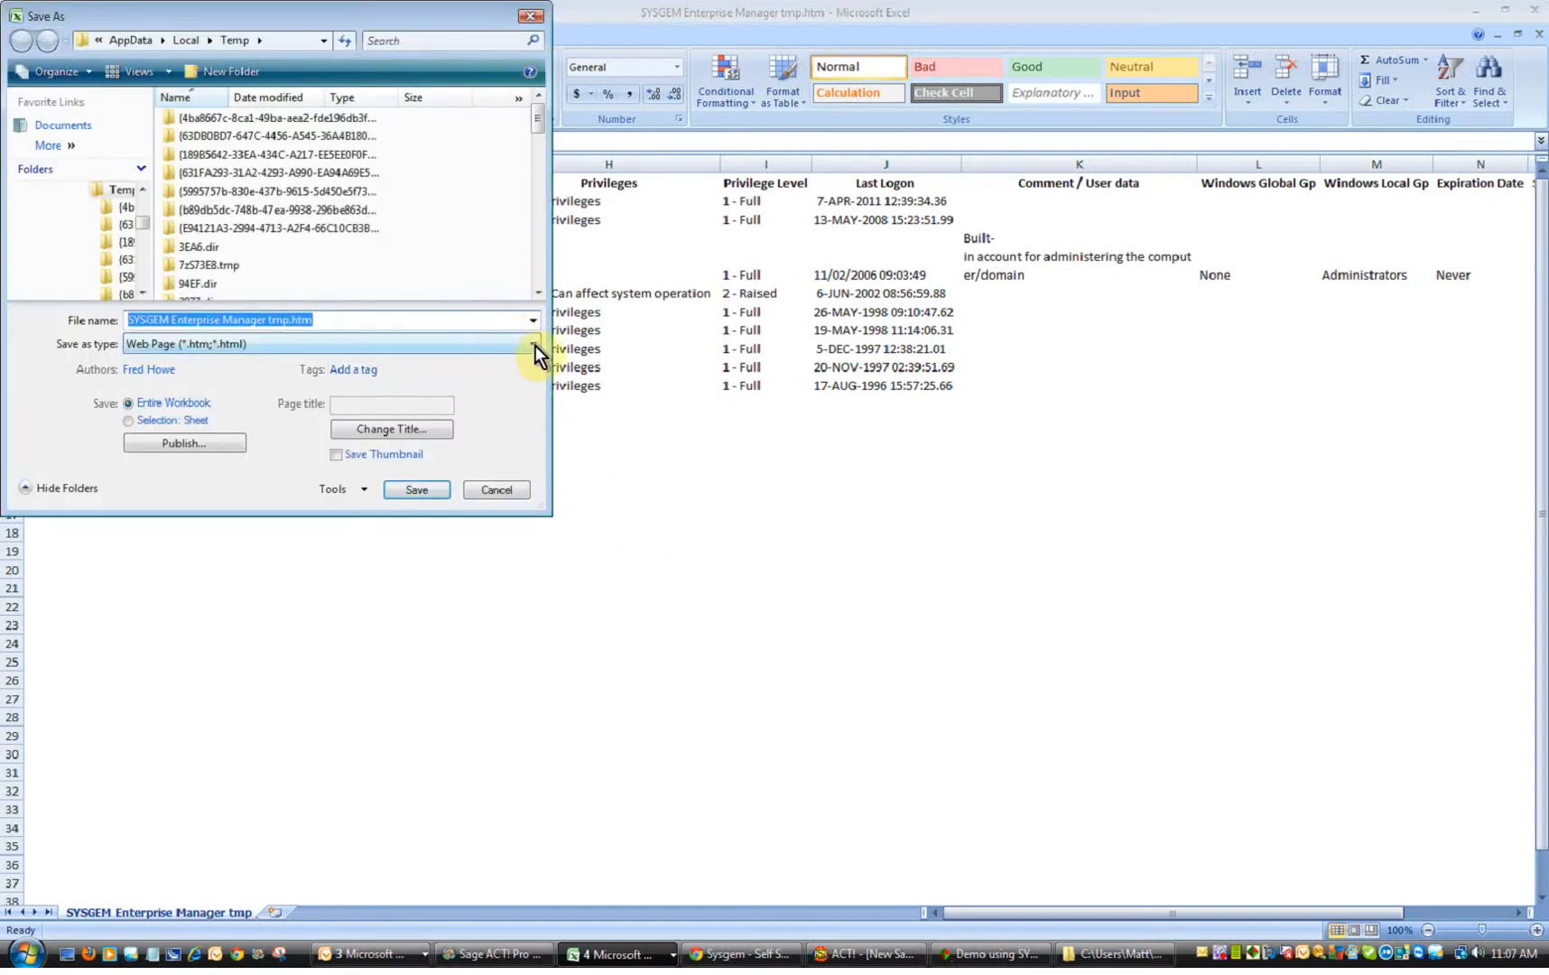
pyautogui.click(536, 344)
pyautogui.click(263, 405)
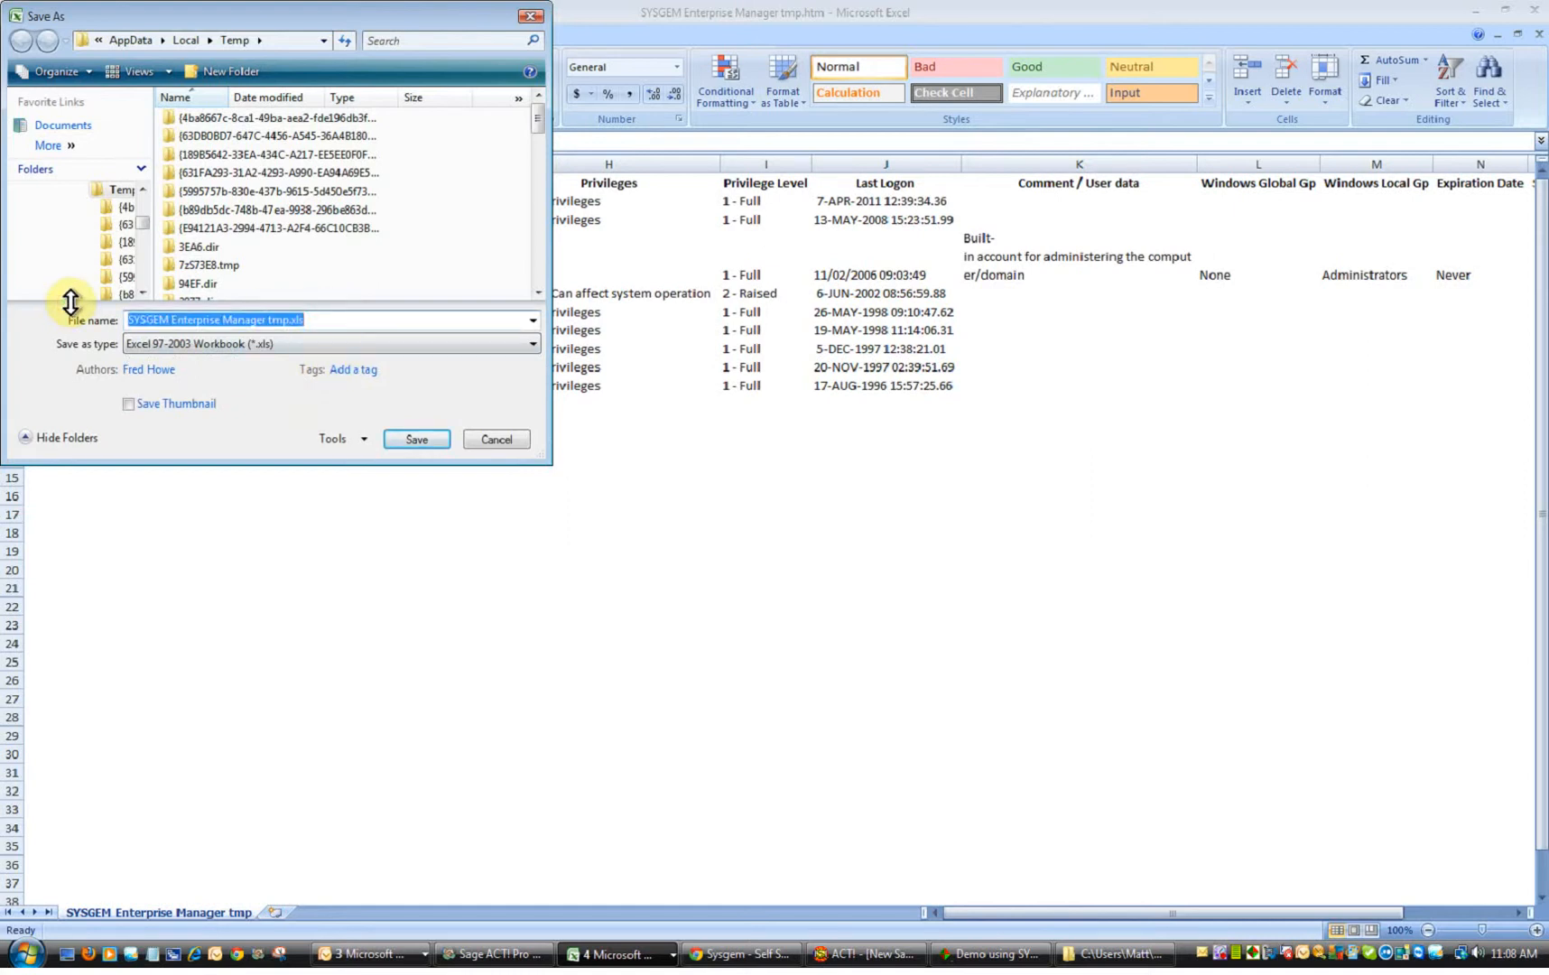
pyautogui.write('Privile')
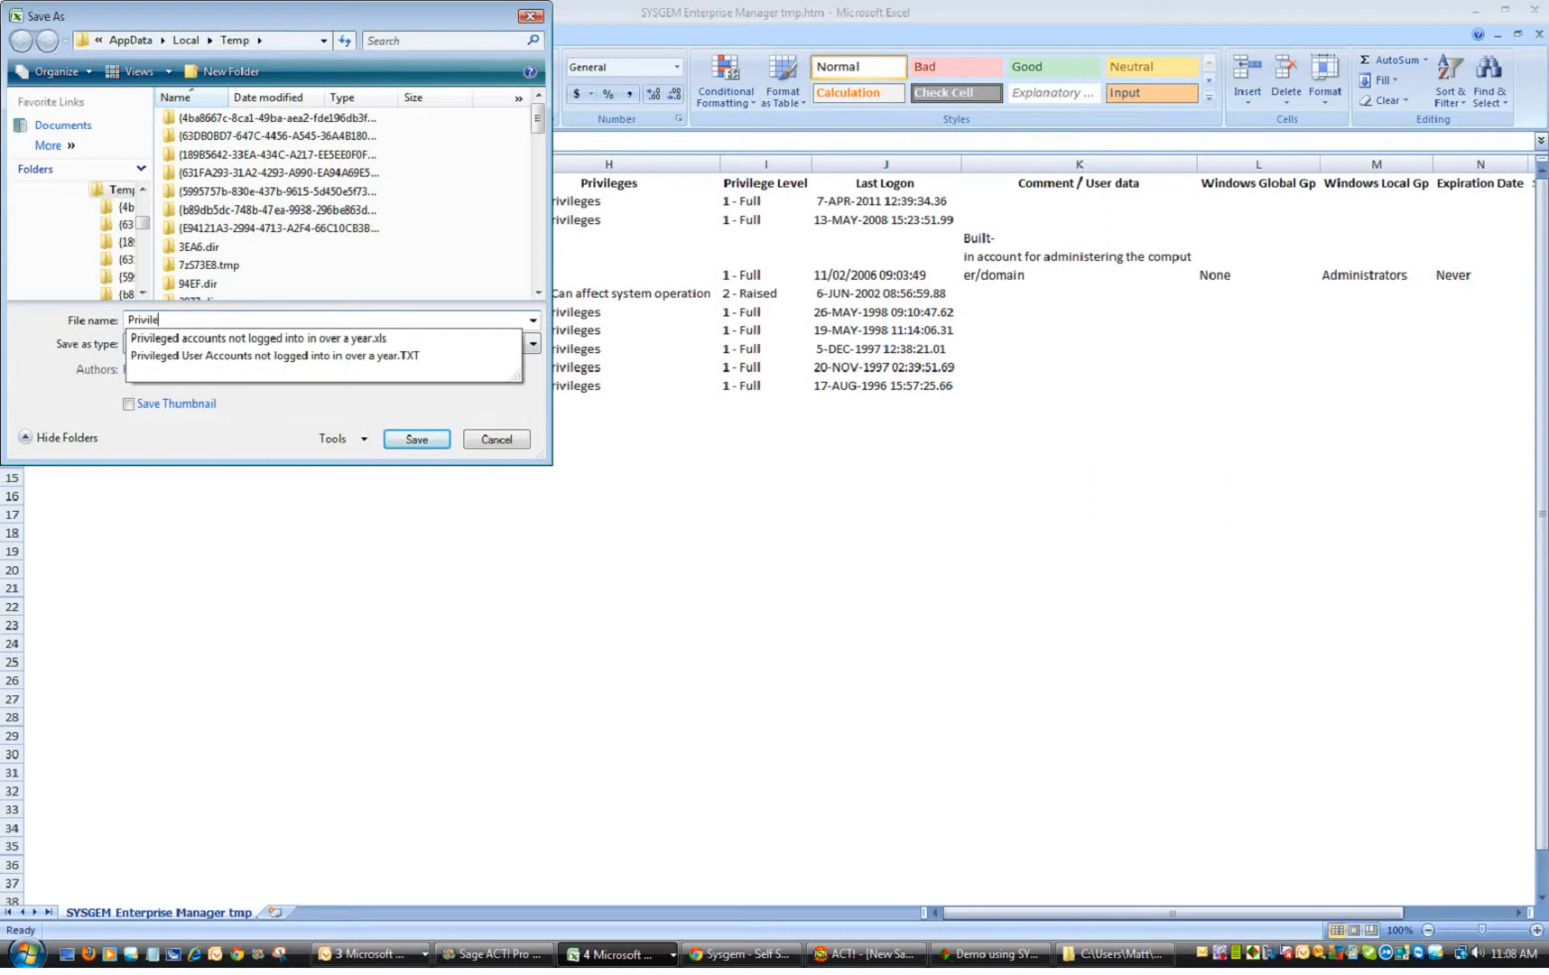
pyautogui.write('ged accounts not looged into ')
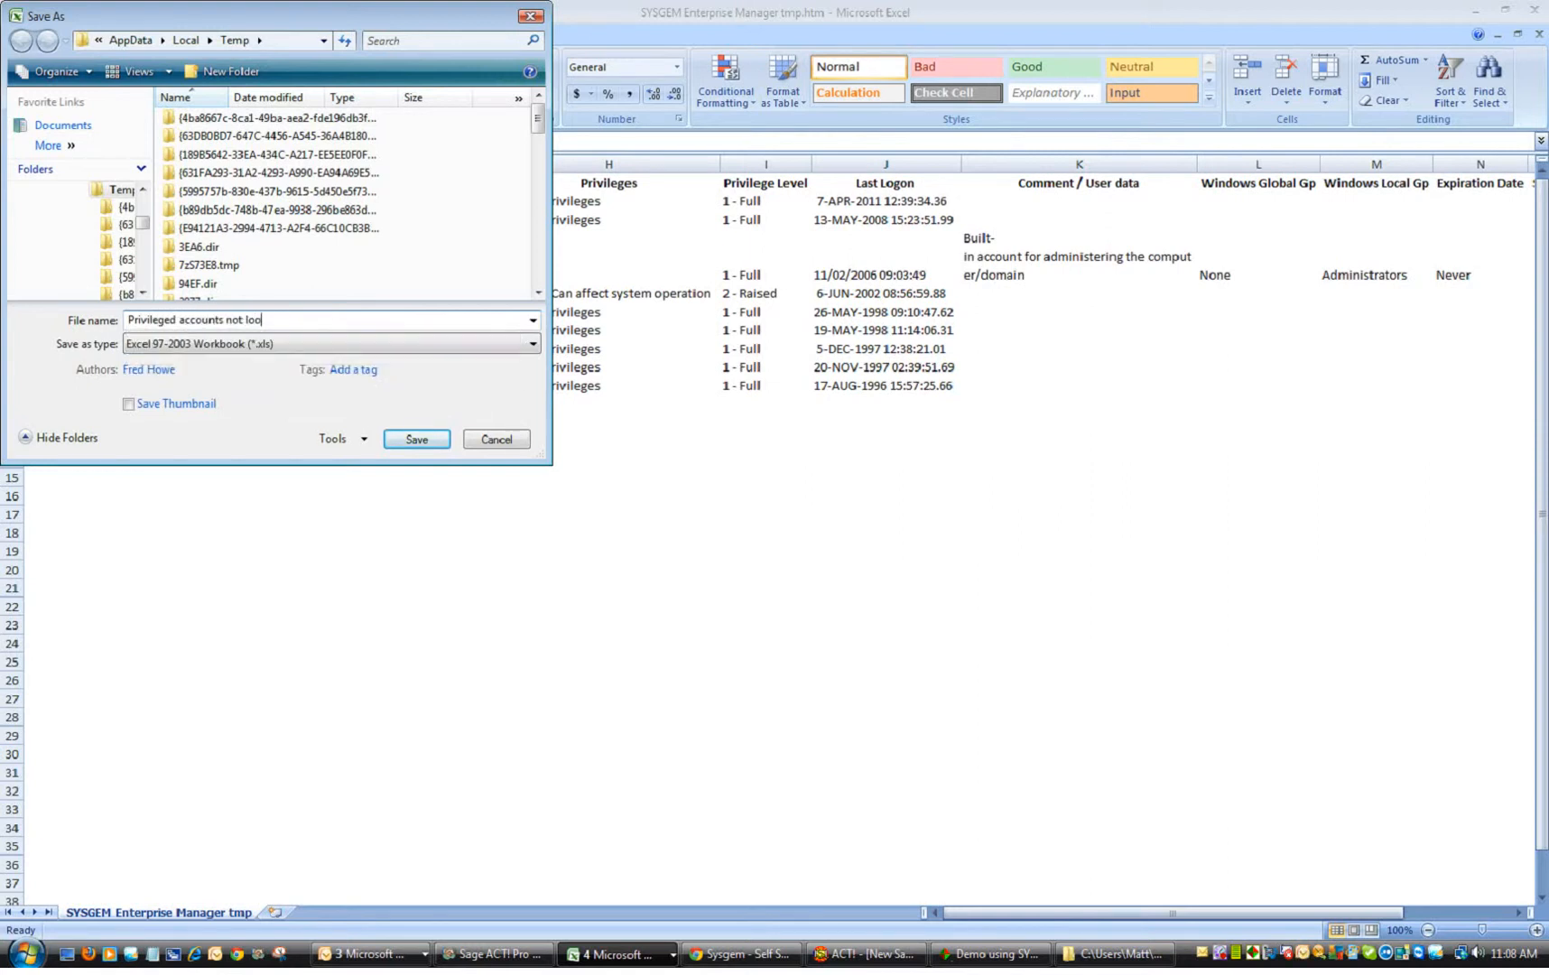
pyautogui.write('in a year')
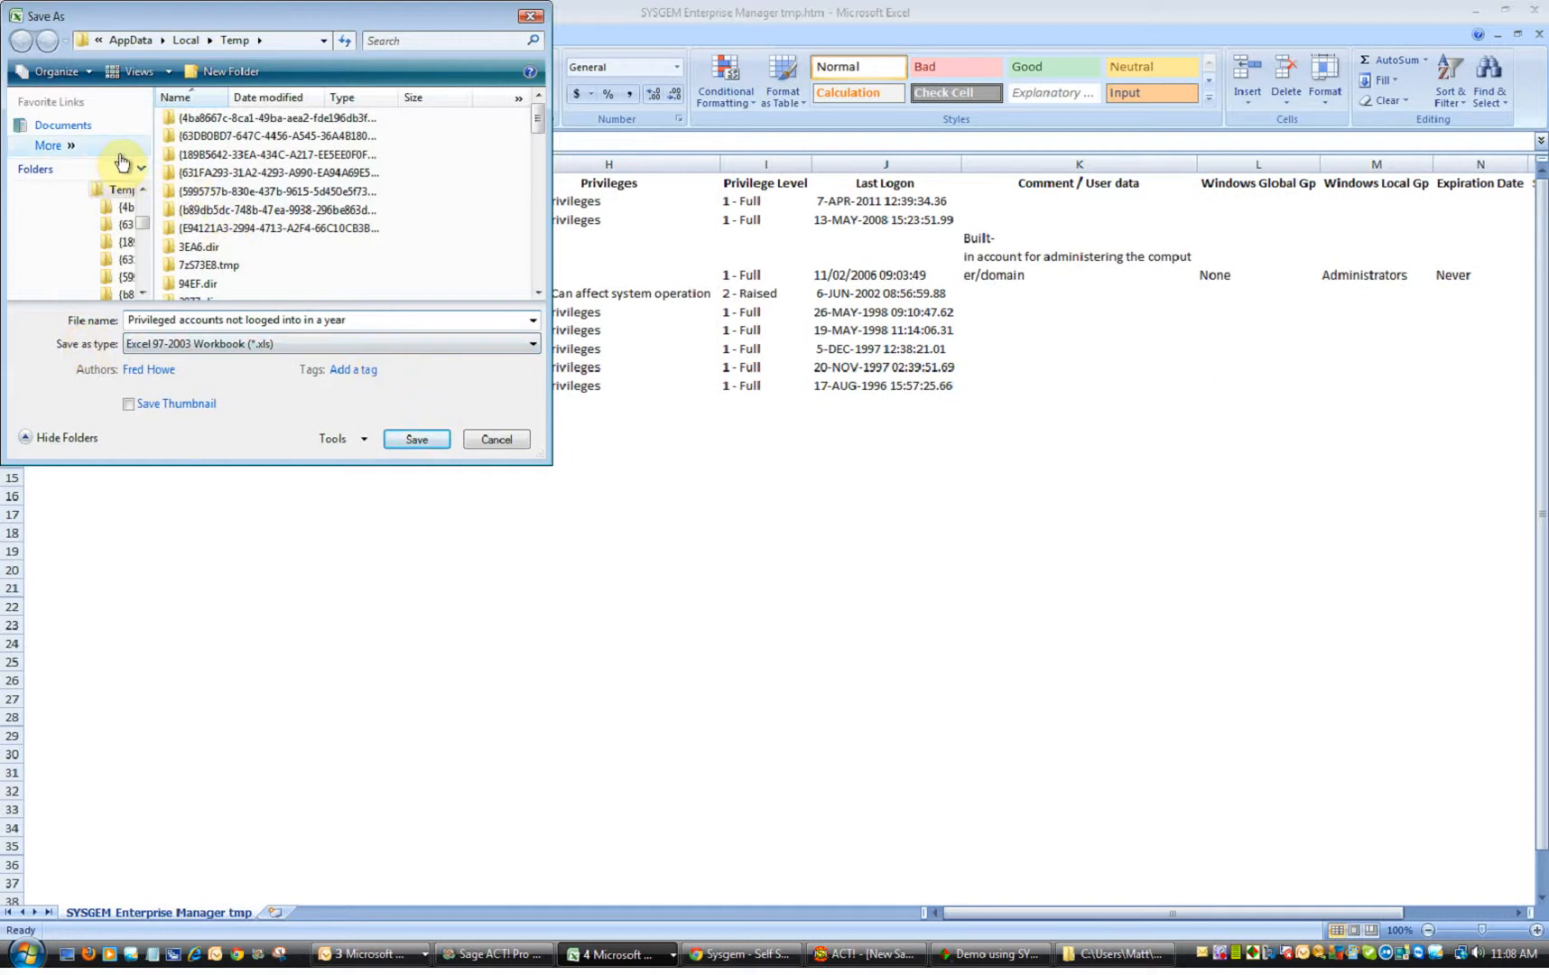
pyautogui.click(422, 440)
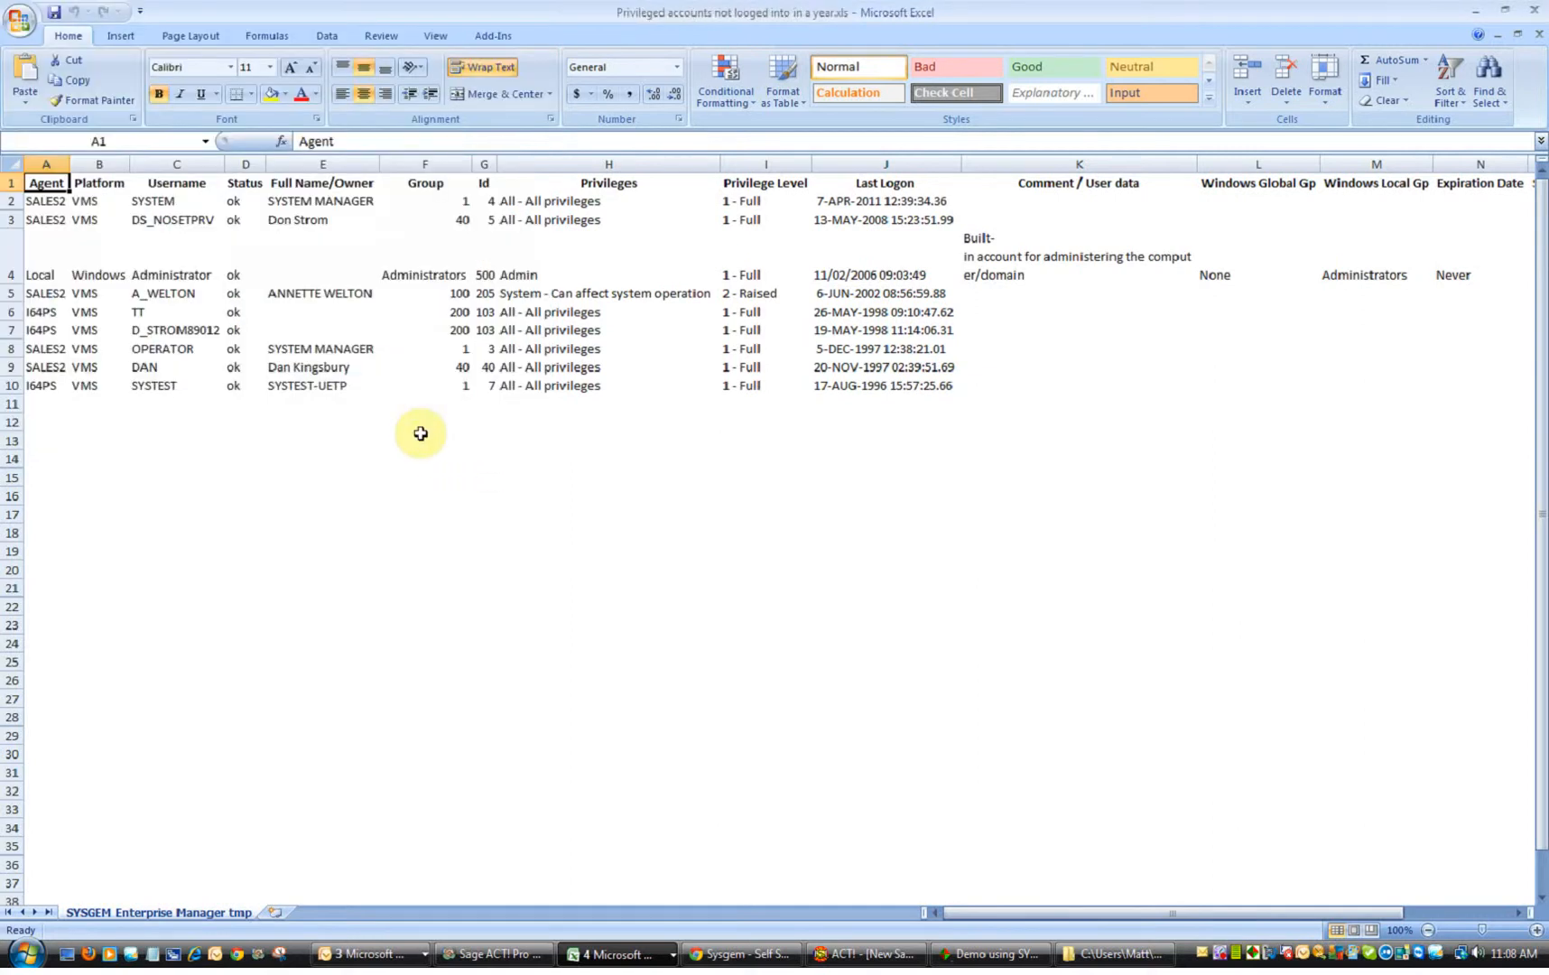
# Close the saved workbook, the Export dialog and the Enterprise Accounts display in SYSGEM Enterprise Manager
pyautogui.click(1537, 12)
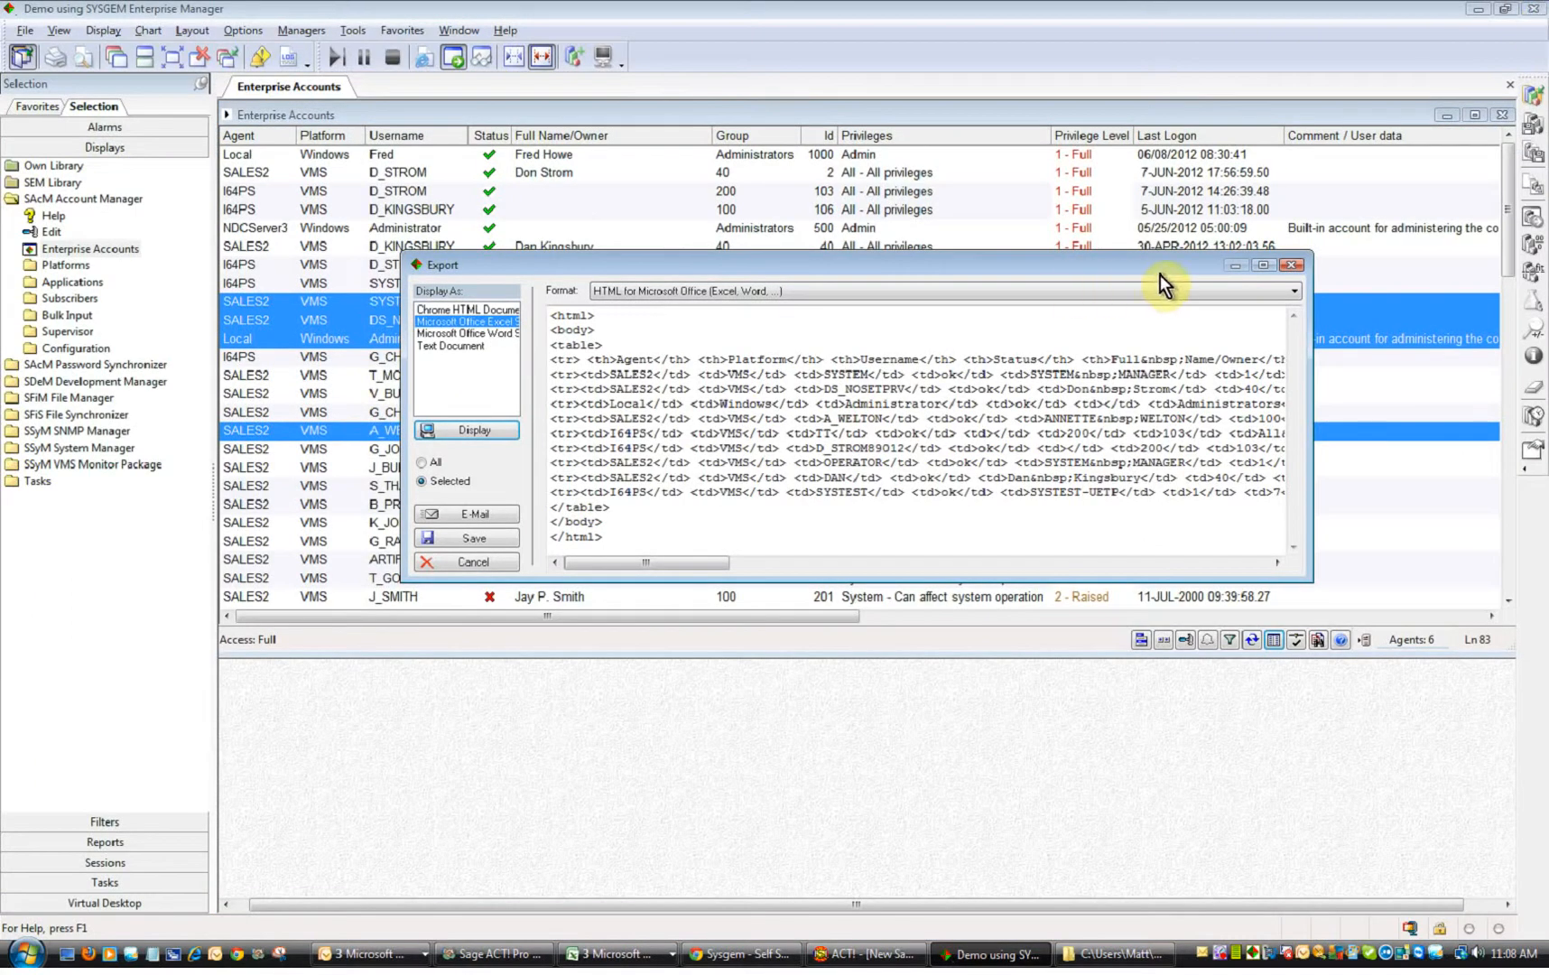
pyautogui.click(1291, 265)
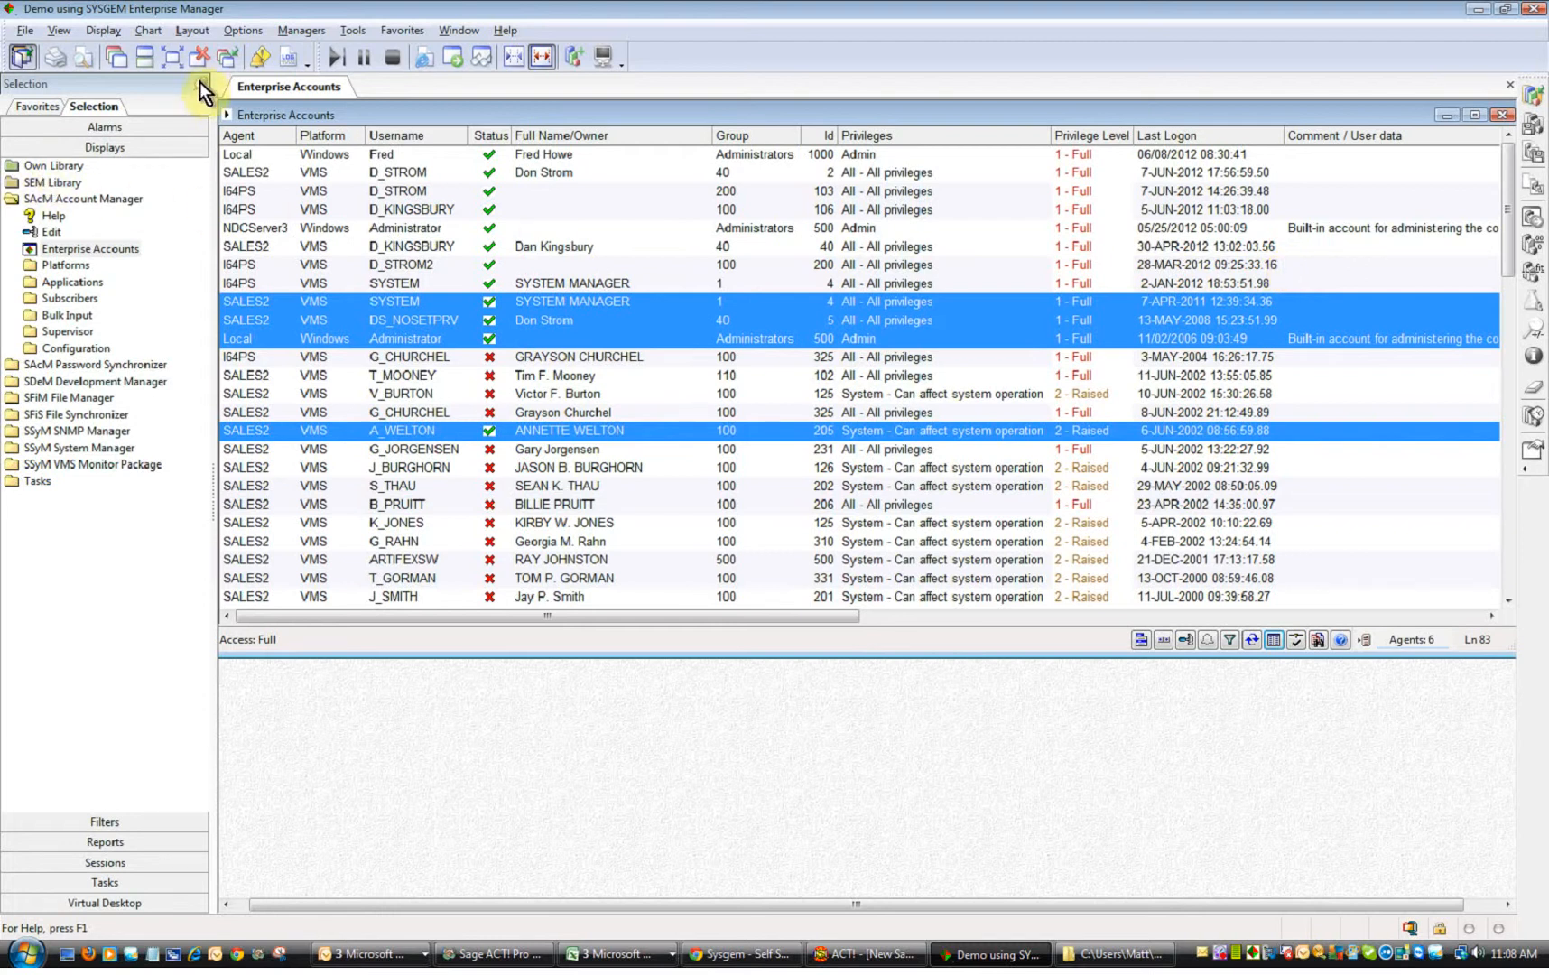
pyautogui.click(202, 56)
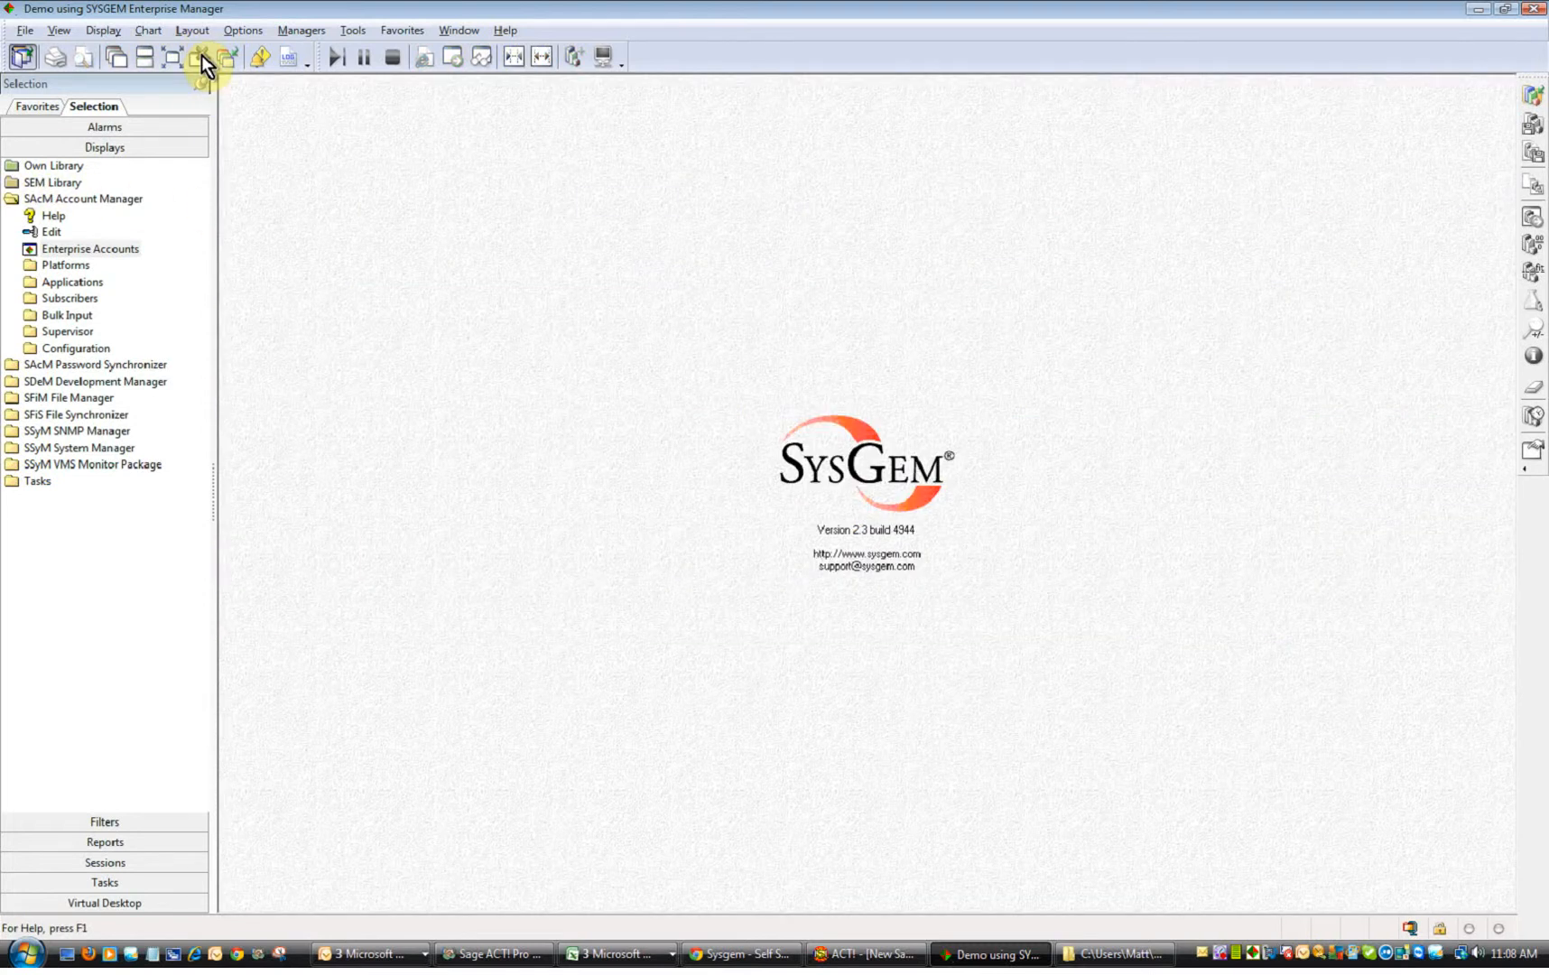